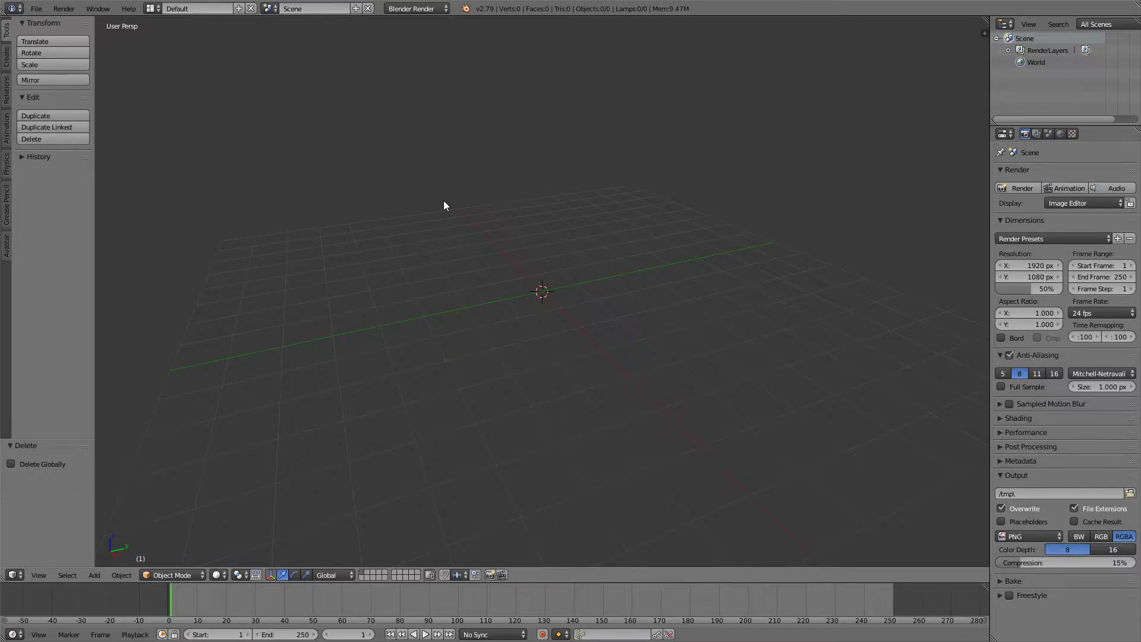
# Open the Add menu's Mesh submenu in the empty Blender viewport with Shift+A.
pyautogui.hotkey('shift', 'a')
pyautogui.moveTo(443, 201)
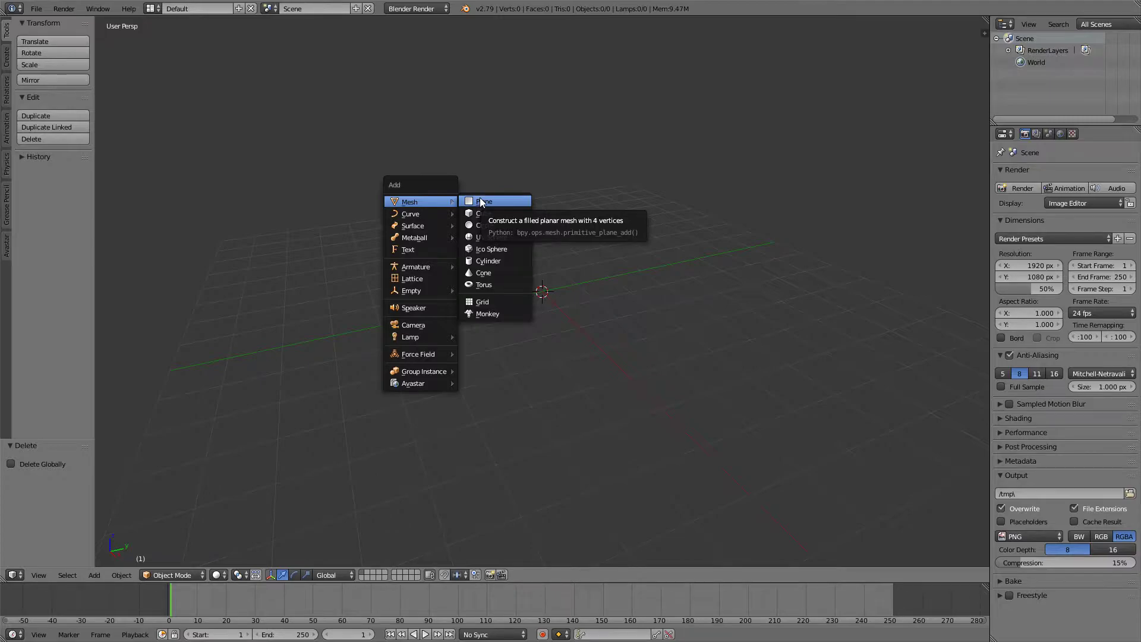
# Add a circle mesh and extrude its ring upward into a tall octagonal pole.
pyautogui.click(484, 223)
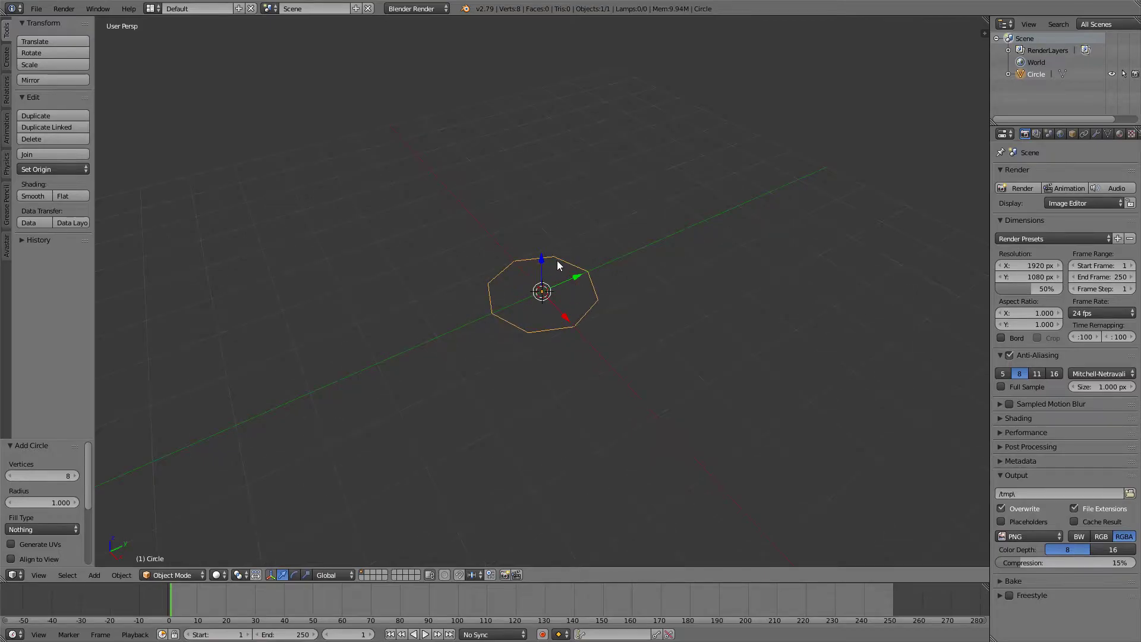
pyautogui.press('Tab')
pyautogui.press('e')
pyautogui.rightClick(610, 265)
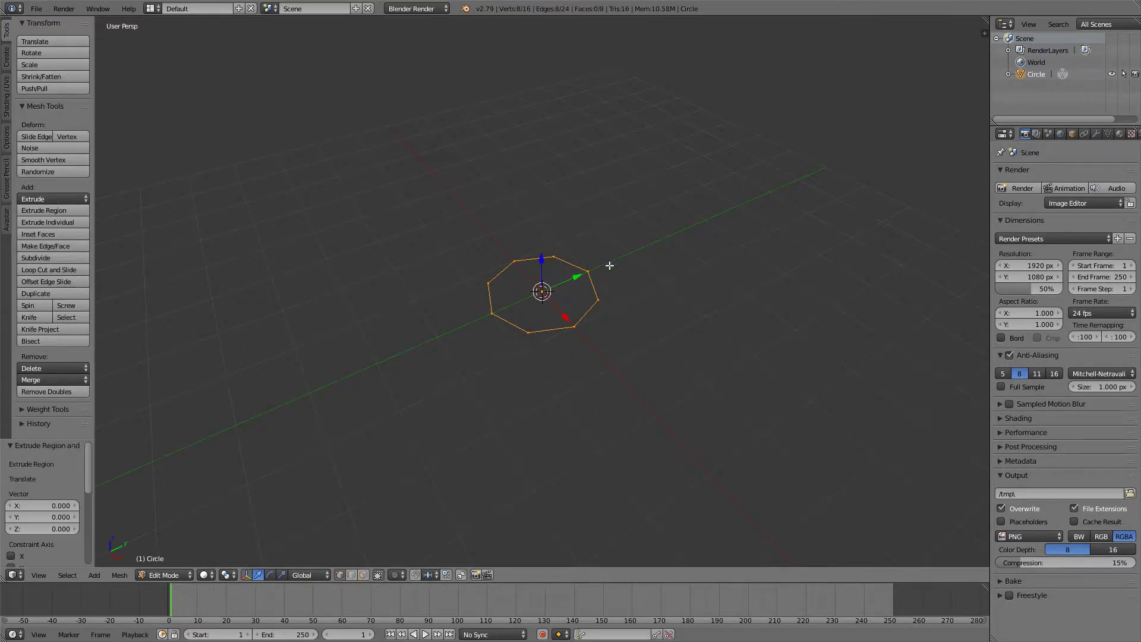
pyautogui.press('g')
pyautogui.press('z')
pyautogui.click(577, 143)
pyautogui.hotkey('ctrl', 'n')
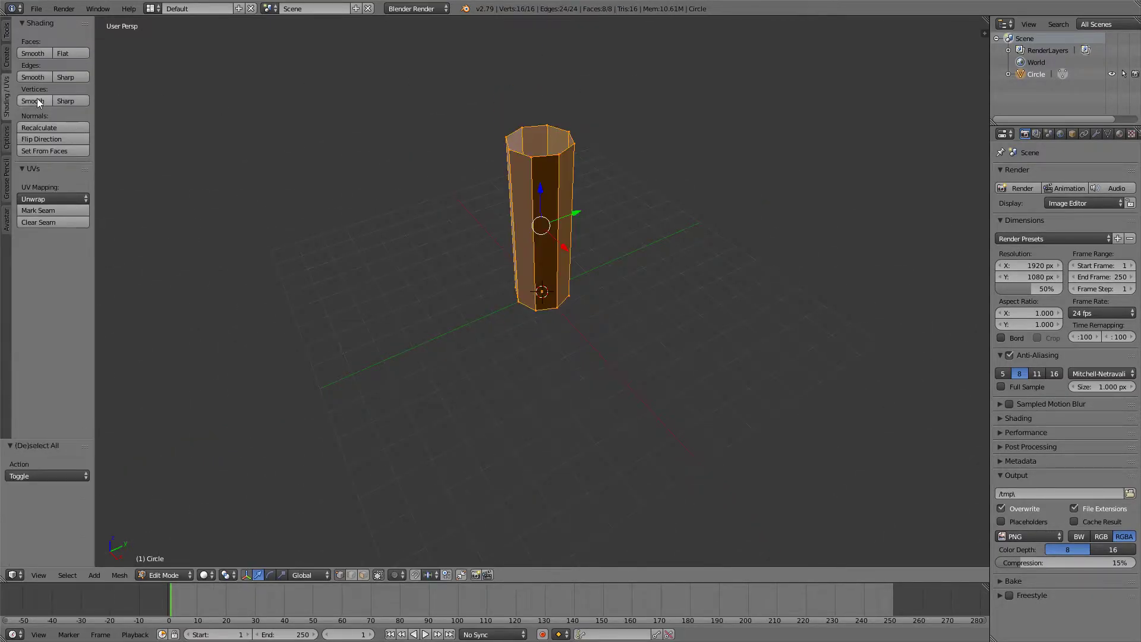
pyautogui.scroll(-3, 616, 176)
pyautogui.press('e')
pyautogui.click(555, 130)
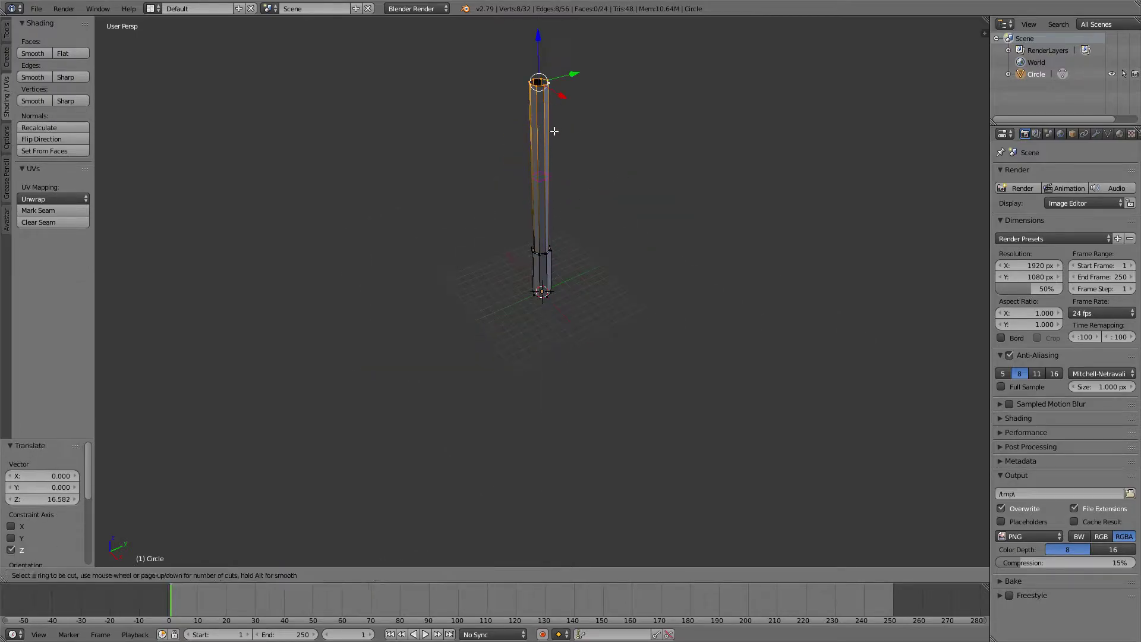
# Add a loop cut and shrink the pole's top ring to taper it.
pyautogui.hotkey('ctrl', 'r')
pyautogui.click(562, 212)
pyautogui.scroll(5, 552, 76)
pyautogui.moveTo(553, 76)
pyautogui.mouseDown(button='middle')
pyautogui.moveTo(570, 216)
pyautogui.moveTo(606, 295)
pyautogui.mouseUp(button='middle')
pyautogui.keyDown('alt'); pyautogui.rightClick(570, 216); pyautogui.keyUp('alt')
pyautogui.press('s')
pyautogui.click(574, 277)
# In front wireframe view, box-select a full column of the pole's vertices.
pyautogui.press('KP_1')
pyautogui.press('z')
pyautogui.press('KP_5')
pyautogui.rightClick(532, 387)
pyautogui.press('b')
pyautogui.moveTo(544, 279); pyautogui.dragTo(603, 410)
pyautogui.press('Tab')
pyautogui.moveTo(604, 410); pyautogui.dragTo(556, 364, button='middle')
pyautogui.press('Tab')
pyautogui.moveTo(571, 300); pyautogui.dragTo(558, 301, button='middle')
# Raise the pole's top ring straight up about 12.5 units.
pyautogui.keyDown('shift'); pyautogui.rightClick(555, 298); pyautogui.keyUp('shift')
pyautogui.press('KP_1')
pyautogui.press('g')
pyautogui.press('z')
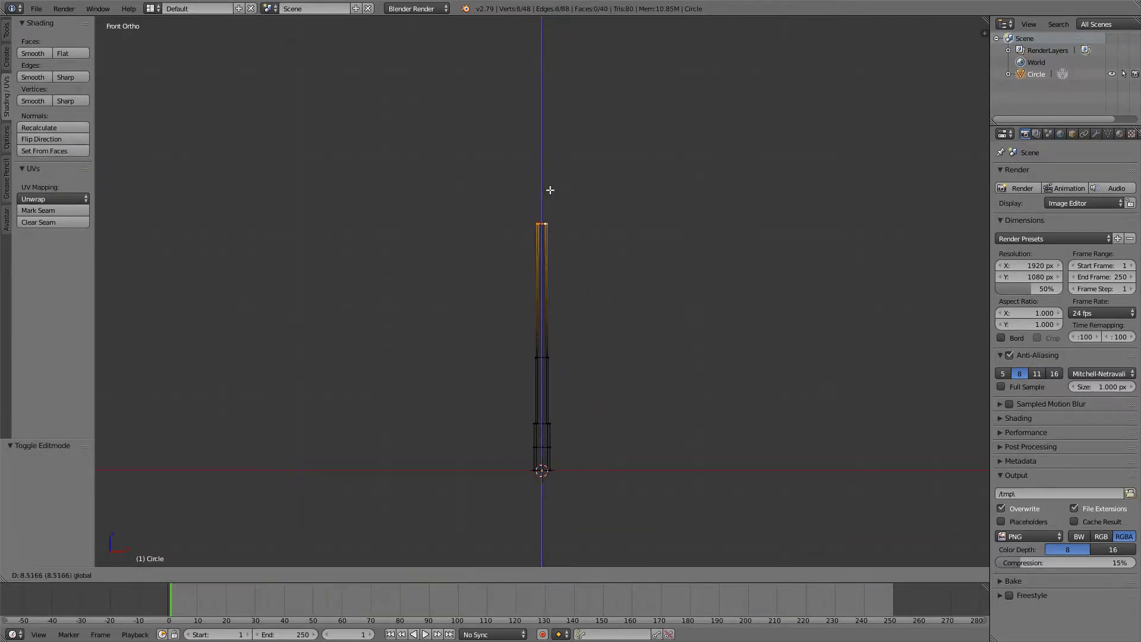
pyautogui.click(597, 238)
# Extrude and rotate successive rings to bend the pole's top over, shrinking the last slightly.
pyautogui.scroll(3, 575, 312)
pyautogui.press('e')
pyautogui.press('r')
pyautogui.click(598, 232)
pyautogui.press('e')
pyautogui.press('r')
pyautogui.press('e')
pyautogui.press('r')
pyautogui.click(675, 224)
pyautogui.press('s')
pyautogui.click(612, 201)
# Extrude the arm sideways along X with further arm segments.
pyautogui.press('e')
pyautogui.press('x')
pyautogui.click(729, 152)
pyautogui.scroll(-3, 724, 204)
pyautogui.press('e')
pyautogui.click(652, 208)
# Smooth the bend with a rotation and an edge loop, then select the arm's end ring.
pyautogui.press('e')
pyautogui.click(793, 241)
pyautogui.press('r')
pyautogui.click(674, 246)
pyautogui.hotkey('ctrl', 'r')
pyautogui.click(650, 196)
pyautogui.press('Tab')
pyautogui.press('Tab')
pyautogui.rightClick(823, 195)
pyautogui.keyDown('alt'); pyautogui.rightClick(822, 196); pyautogui.keyUp('alt')
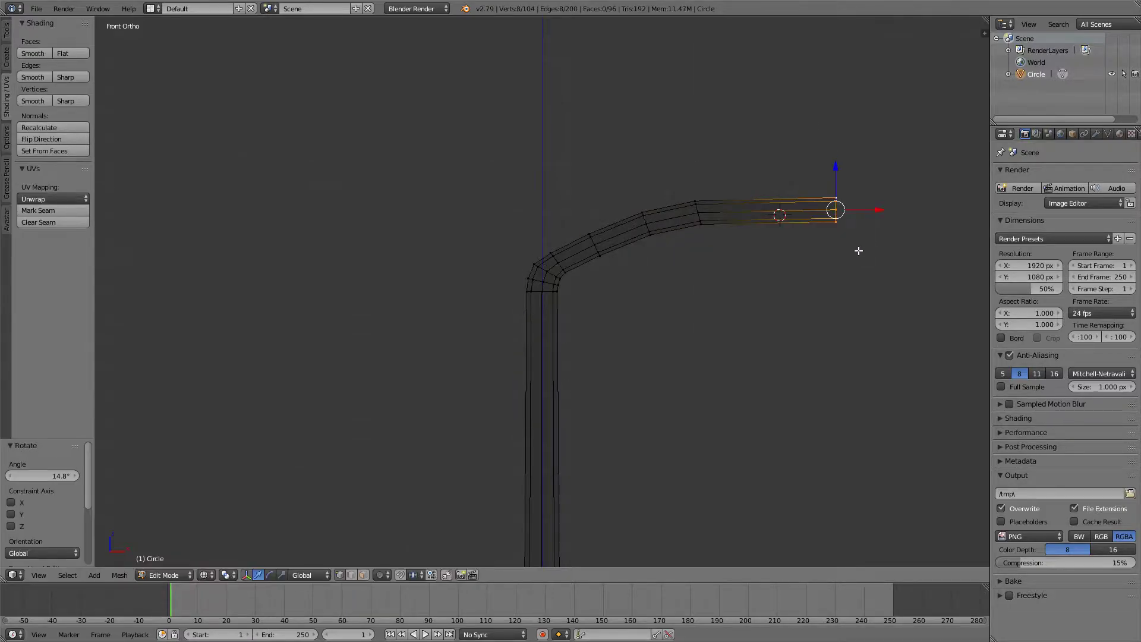
# Switch to solid shading and add a loop cut near the tube end.
pyautogui.moveTo(858, 247); pyautogui.dragTo(695, 324, button='middle')
pyautogui.scroll(3, 747, 296)
pyautogui.press('z')
pyautogui.scroll(5, 747, 296)
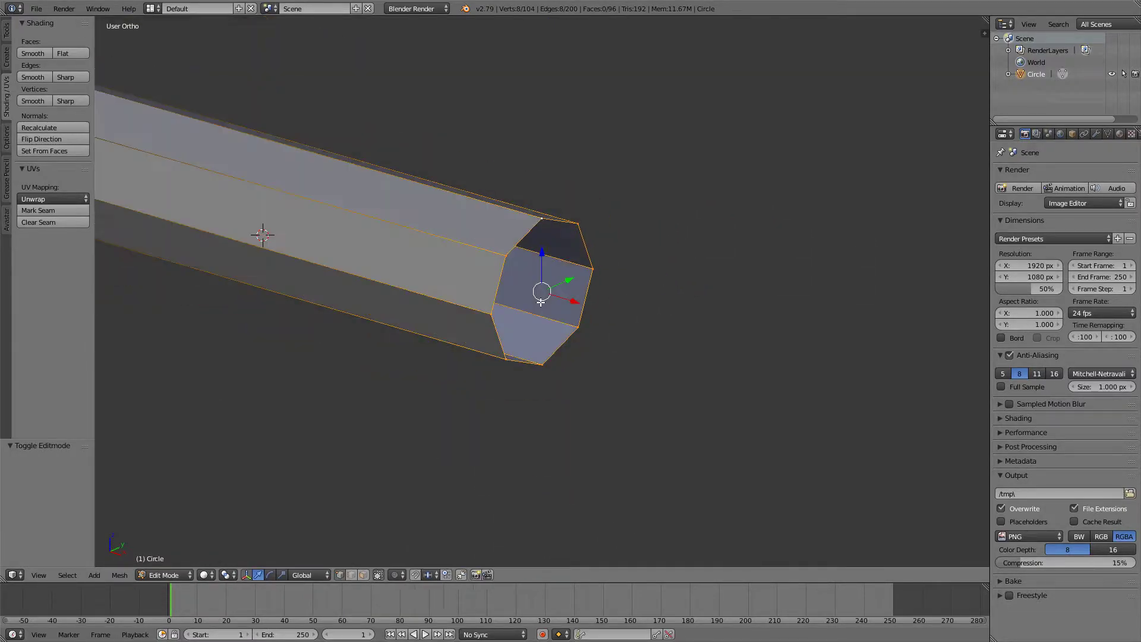
pyautogui.moveTo(259, 234); pyautogui.dragTo(357, 168, button='middle')
pyautogui.hotkey('ctrl', 'r')
pyautogui.click(547, 221)
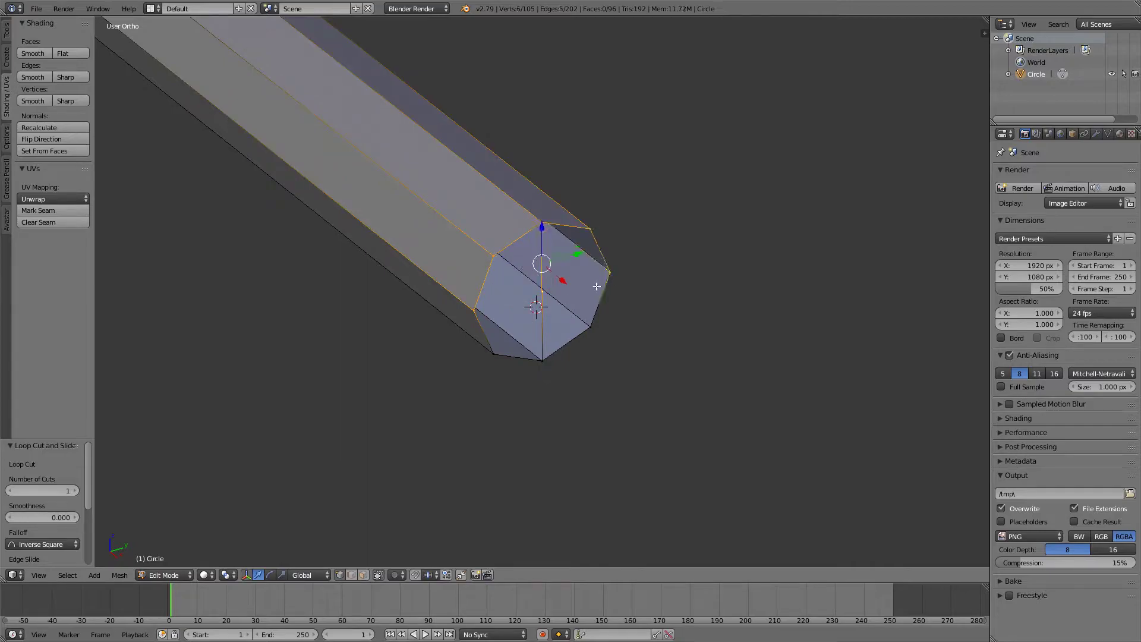
# Cap the tube end and extrude the cap, enlarging it about 1.3 times.
pyautogui.press('f')
pyautogui.press('e')
pyautogui.moveTo(620, 294)
pyautogui.mouseDown(button='middle')
pyautogui.moveTo(683, 291)
pyautogui.moveTo(609, 308)
pyautogui.moveTo(505, 428)
pyautogui.mouseUp(button='middle')
pyautogui.press('s')
pyautogui.click(744, 287)
# Fill a face across the arm's end and extrude it outward about 2.9 units.
pyautogui.scroll(3, 504, 427)
pyautogui.rightClick(597, 348)
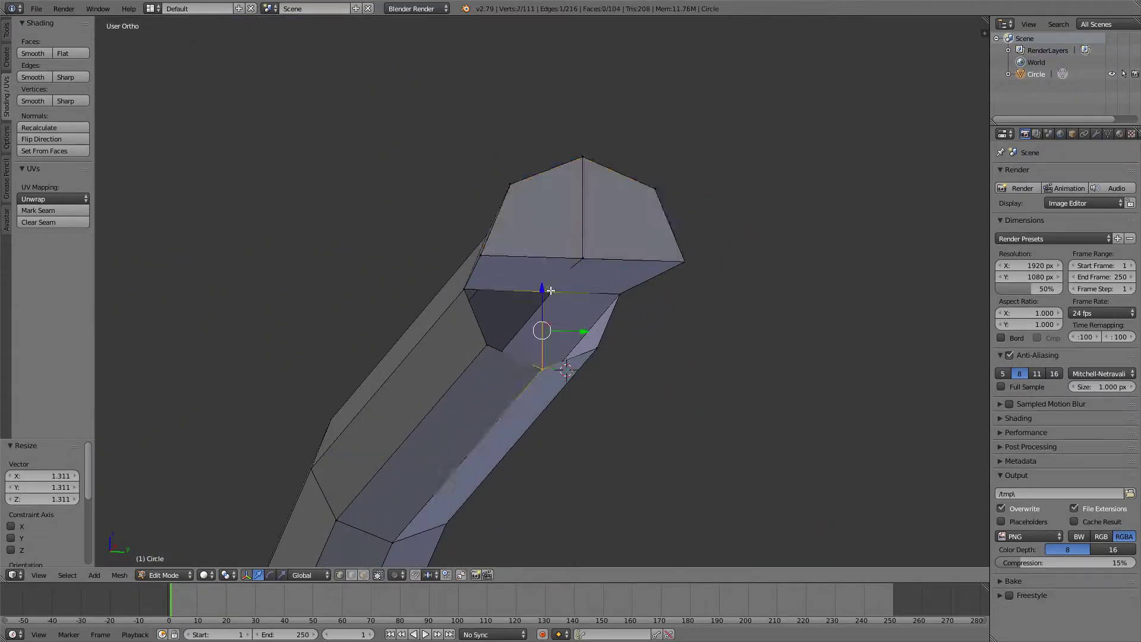
pyautogui.press('f')
pyautogui.press('f')
pyautogui.scroll(-5, 604, 362)
pyautogui.moveTo(604, 362)
pyautogui.mouseDown(button='middle')
pyautogui.moveTo(543, 408)
pyautogui.moveTo(545, 428)
pyautogui.mouseUp(button='middle')
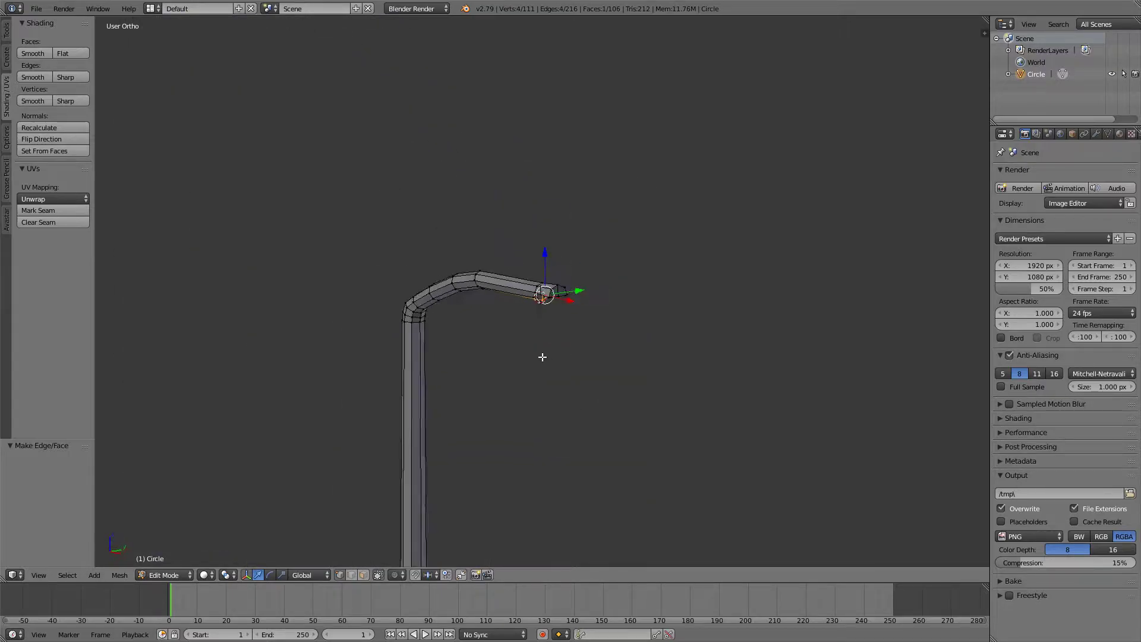
pyautogui.scroll(5, 585, 316)
pyautogui.moveTo(612, 301); pyautogui.dragTo(658, 309, button='middle')
pyautogui.press('e')
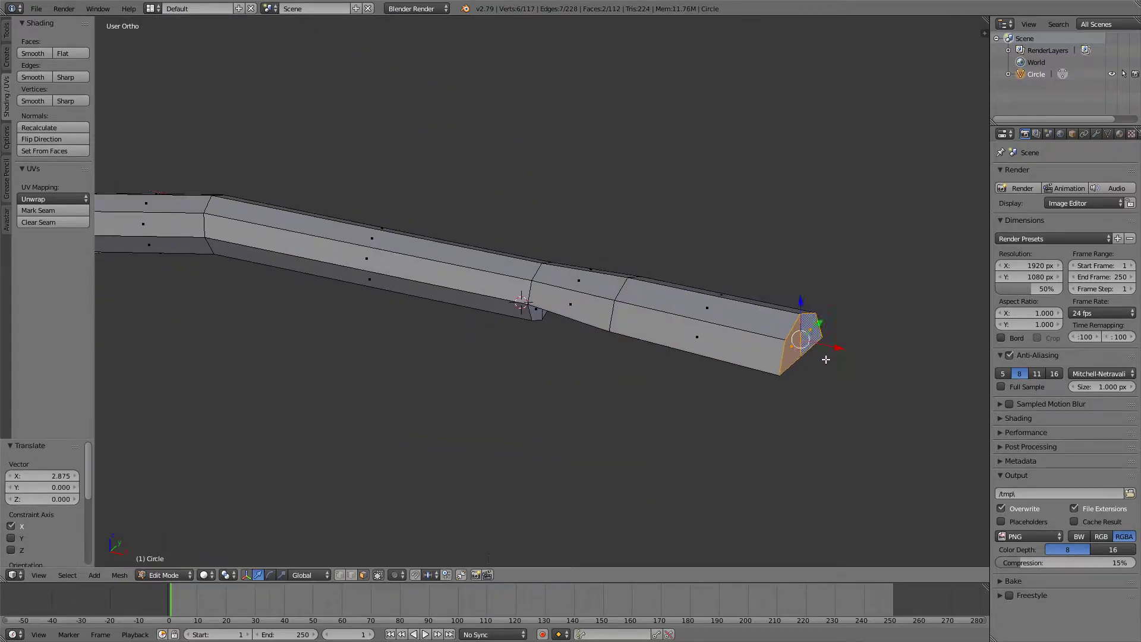
pyautogui.click(828, 356)
# Raise the end cap straight up along Z instead of resizing it.
pyautogui.moveTo(828, 356); pyautogui.dragTo(584, 109, button='middle')
pyautogui.press('s')
pyautogui.press('Escape')
pyautogui.press('g')
pyautogui.press('z')
pyautogui.click(545, 186)
pyautogui.moveTo(545, 185)
pyautogui.mouseDown(button='middle')
pyautogui.moveTo(382, 285)
pyautogui.moveTo(357, 332)
pyautogui.moveTo(416, 267)
pyautogui.mouseUp(button='middle')
# Grow the selection around the head, then extrude and scale its faces to 1.058.
pyautogui.press('e')
pyautogui.click(313, 362)
pyautogui.press('Tab')
pyautogui.press('Tab')
pyautogui.press('ctrl+KP_Add')
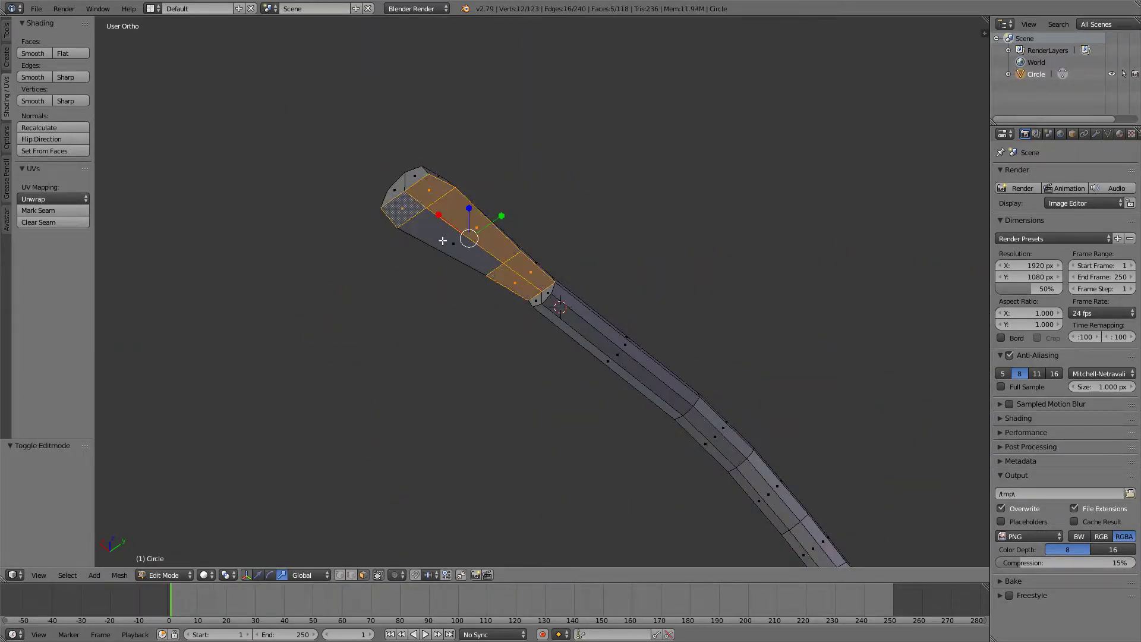
pyautogui.scroll(3, 446, 252)
pyautogui.press('e')
pyautogui.press('s')
pyautogui.press('x')
pyautogui.click(406, 186)
pyautogui.press('s')
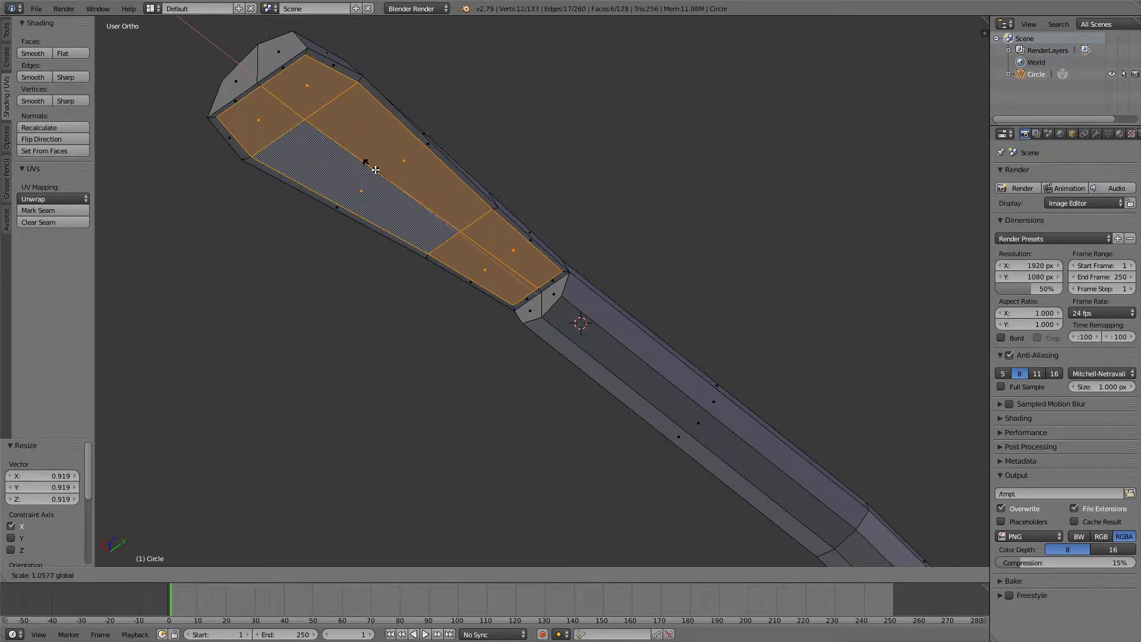
pyautogui.click(375, 170)
# Move the selected head faces along the vertical axis.
pyautogui.moveTo(380, 174)
pyautogui.mouseDown(button='middle')
pyautogui.moveTo(392, 305)
pyautogui.moveTo(420, 341)
pyautogui.moveTo(561, 398)
pyautogui.moveTo(602, 325)
pyautogui.moveTo(668, 299)
pyautogui.moveTo(634, 318)
pyautogui.moveTo(592, 280)
pyautogui.moveTo(405, 295)
pyautogui.mouseUp(button='middle')
pyautogui.scroll(-4, 392, 305)
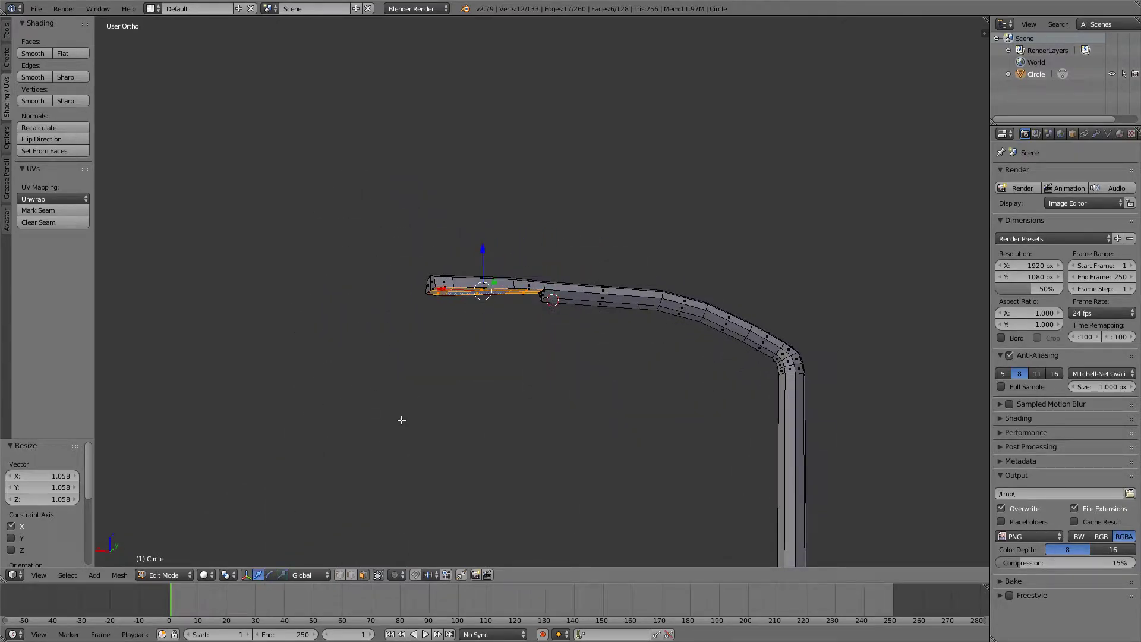
pyautogui.scroll(4, 484, 300)
pyautogui.moveTo(424, 253); pyautogui.dragTo(419, 281)
pyautogui.moveTo(419, 281); pyautogui.dragTo(530, 267, button='middle')
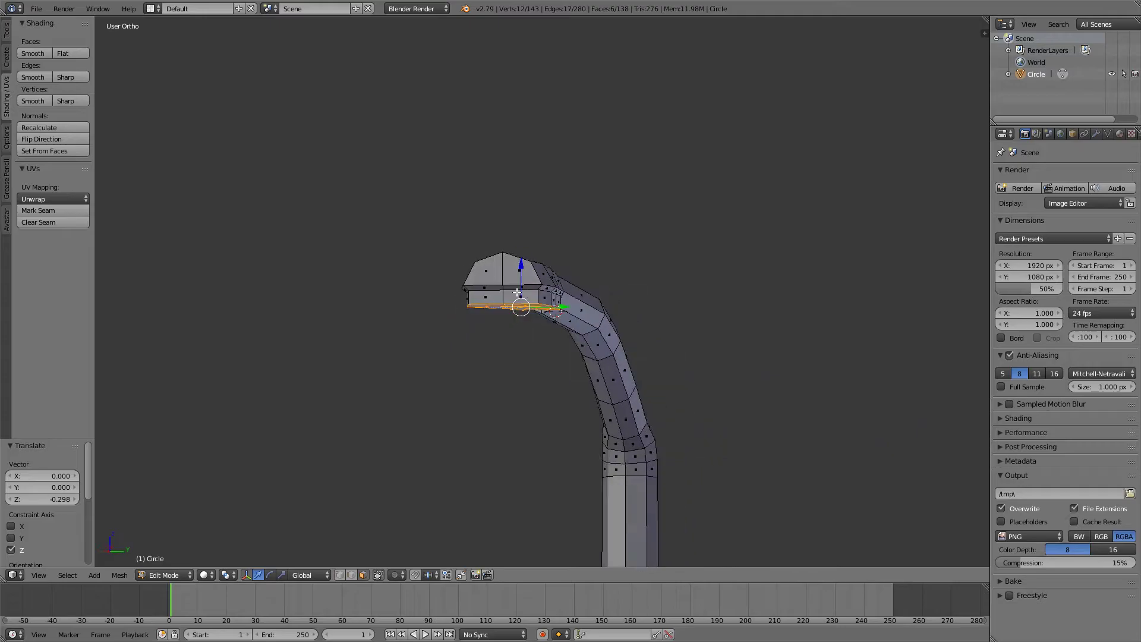
# Narrow the lamp head faces to about 0.74 with the scale gizmo, then slightly lengthwise.
pyautogui.click(283, 575)
pyautogui.scroll(1, 476, 414)
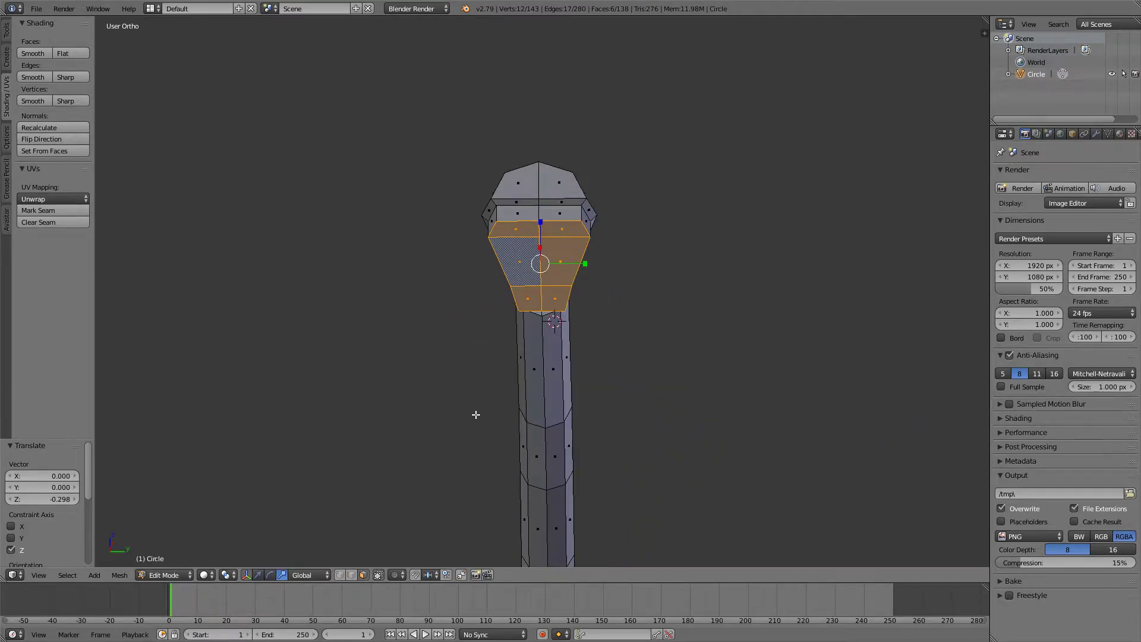
pyautogui.moveTo(595, 266); pyautogui.dragTo(580, 262)
pyautogui.moveTo(581, 262)
pyautogui.mouseDown(button='middle')
pyautogui.moveTo(435, 302)
pyautogui.moveTo(482, 320)
pyautogui.mouseUp(button='middle')
pyautogui.moveTo(367, 322); pyautogui.dragTo(381, 319)
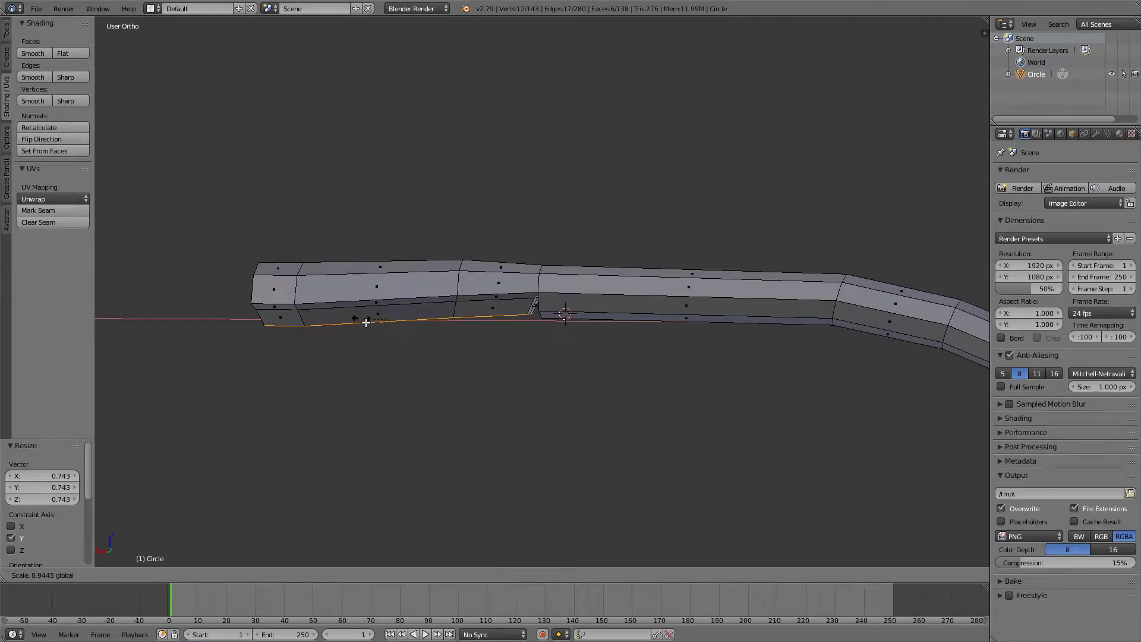
# Lower the lamp head's bottom faces and select its bottom edge loop.
pyautogui.moveTo(381, 319)
pyautogui.mouseDown(button='middle')
pyautogui.moveTo(604, 295)
pyautogui.moveTo(386, 526)
pyautogui.mouseUp(button='middle')
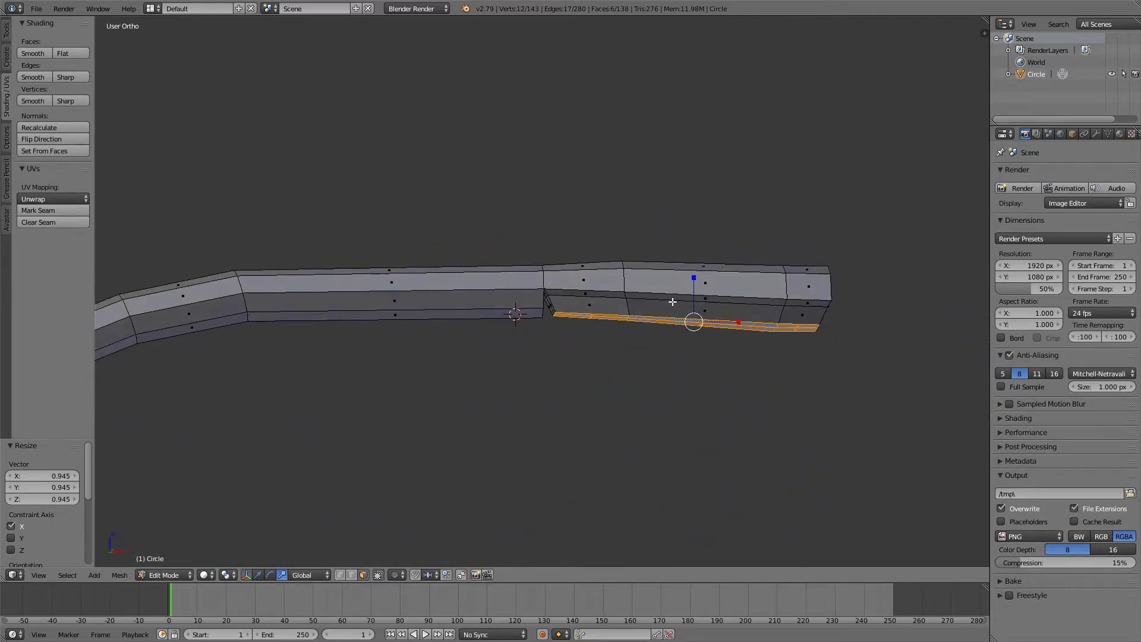
pyautogui.moveTo(708, 281); pyautogui.dragTo(696, 294)
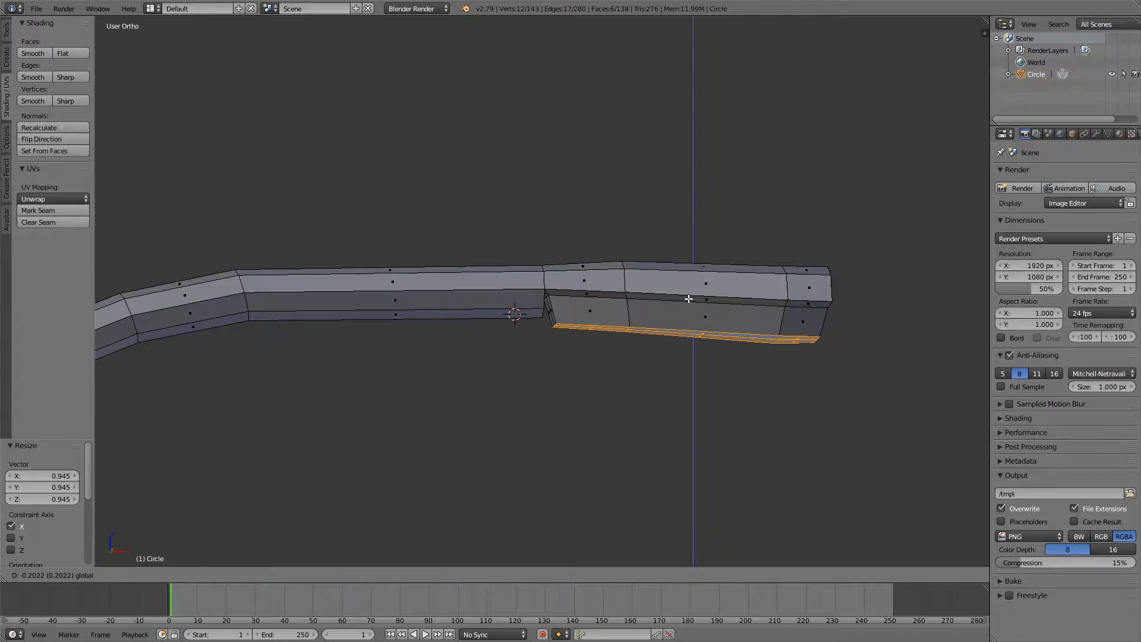
pyautogui.press('Tab')
pyautogui.press('Tab')
pyautogui.moveTo(624, 347); pyautogui.dragTo(407, 553, button='middle')
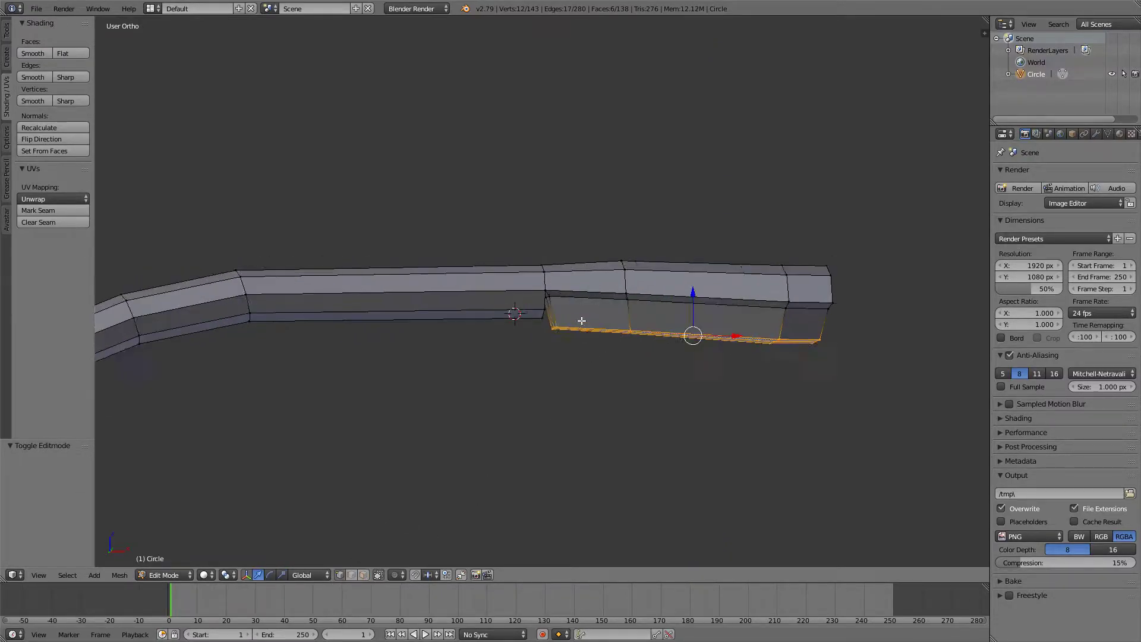
pyautogui.scroll(3, 546, 410)
pyautogui.click(565, 360)
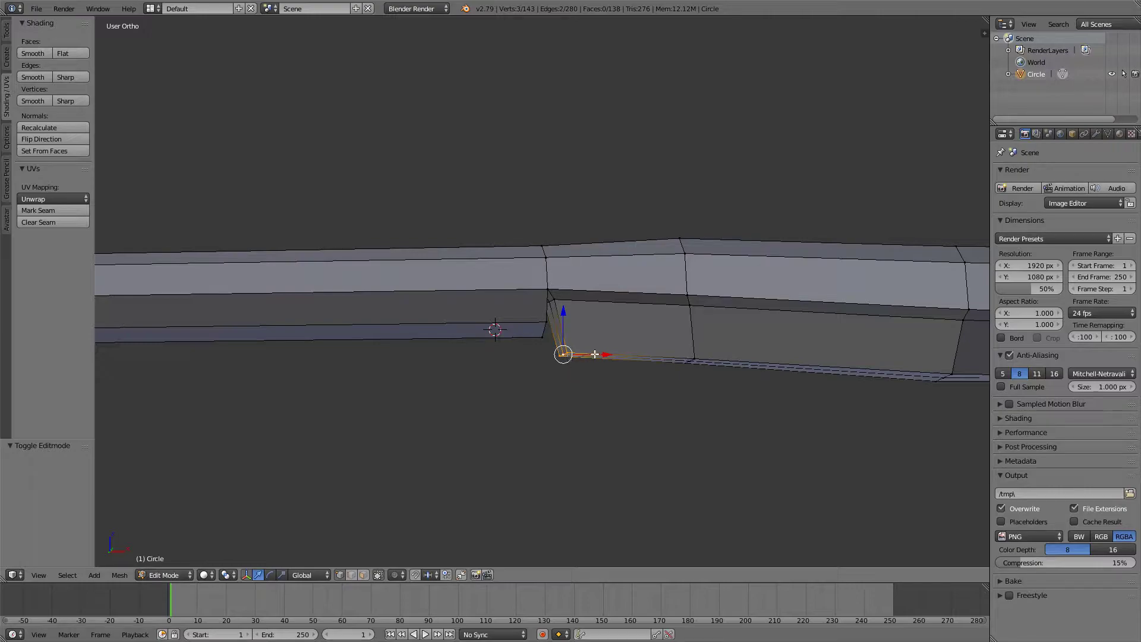
pyautogui.keyDown('alt'); pyautogui.click(611, 364); pyautogui.keyUp('alt')
# Return to Object Mode and turn the finished lamp post to face front.
pyautogui.press('Tab')
pyautogui.scroll(-3, 669, 349)
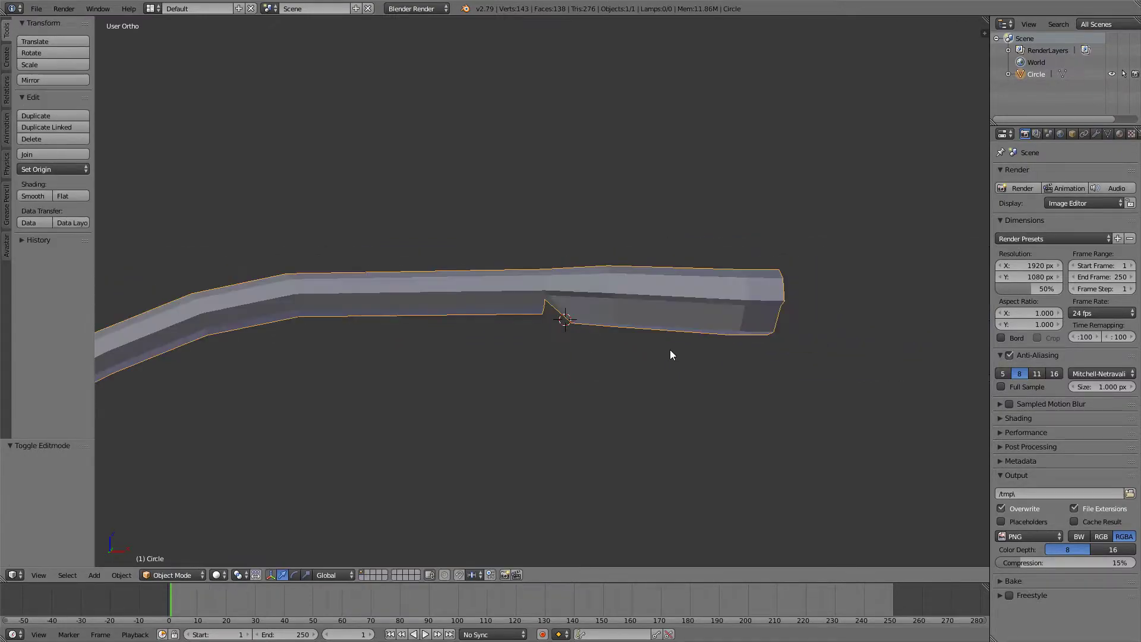
pyautogui.moveTo(631, 377)
pyautogui.mouseDown(button='middle')
pyautogui.moveTo(451, 380)
pyautogui.moveTo(599, 484)
pyautogui.mouseUp(button='middle')
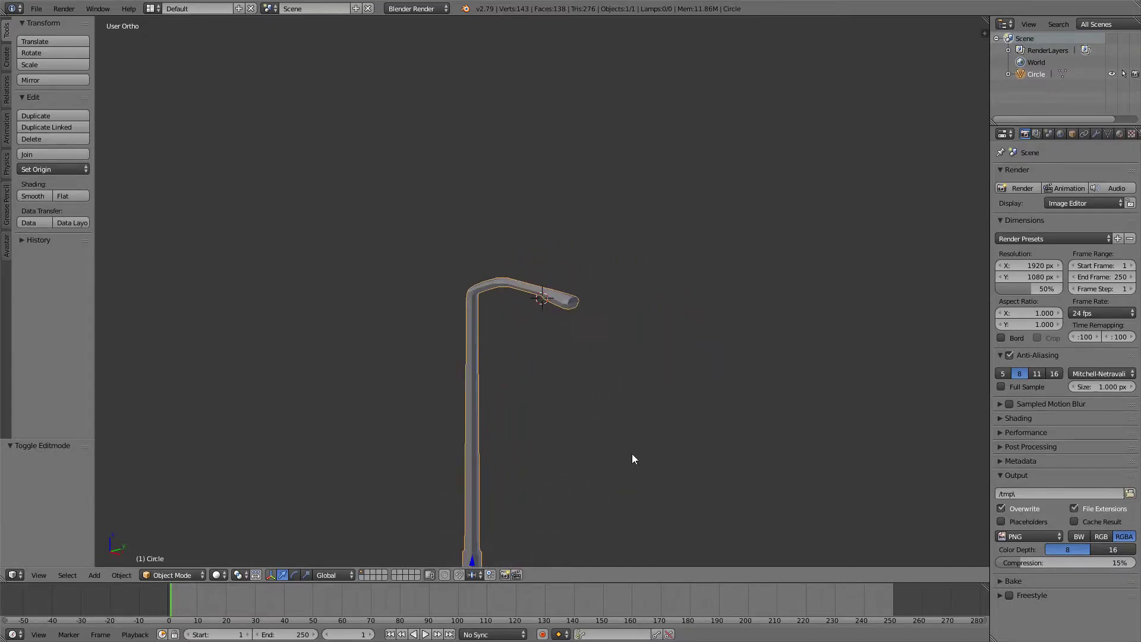
pyautogui.moveTo(599, 484); pyautogui.dragTo(562, 458, button='middle')
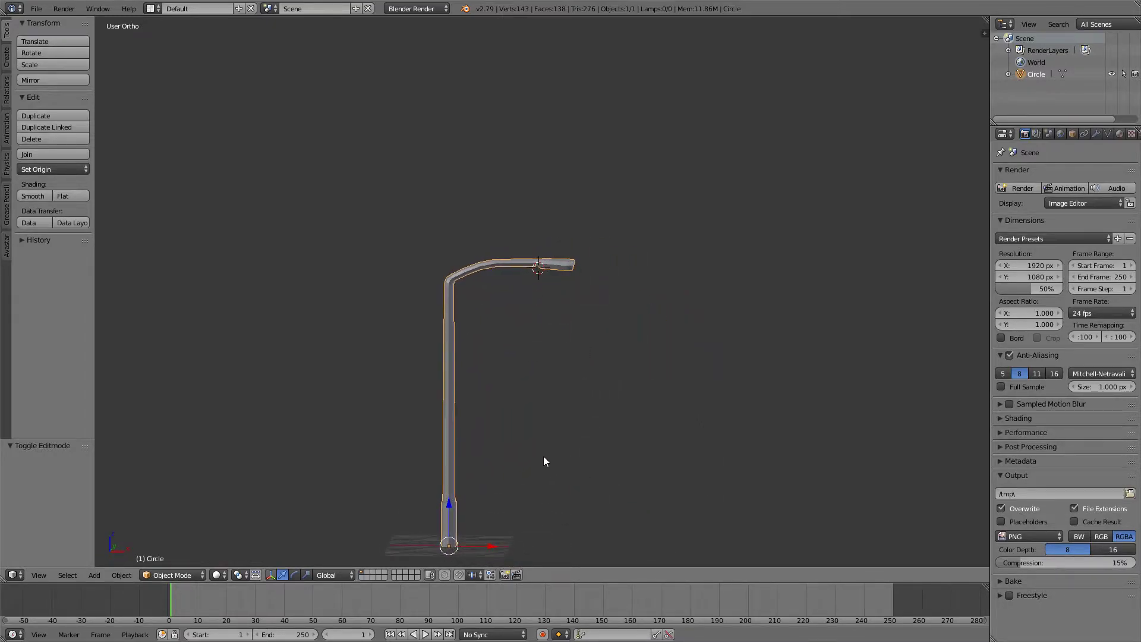
# Select the whole lamp mesh and shade it smooth.
pyautogui.press('Tab')
pyautogui.press('a')
pyautogui.press('w')
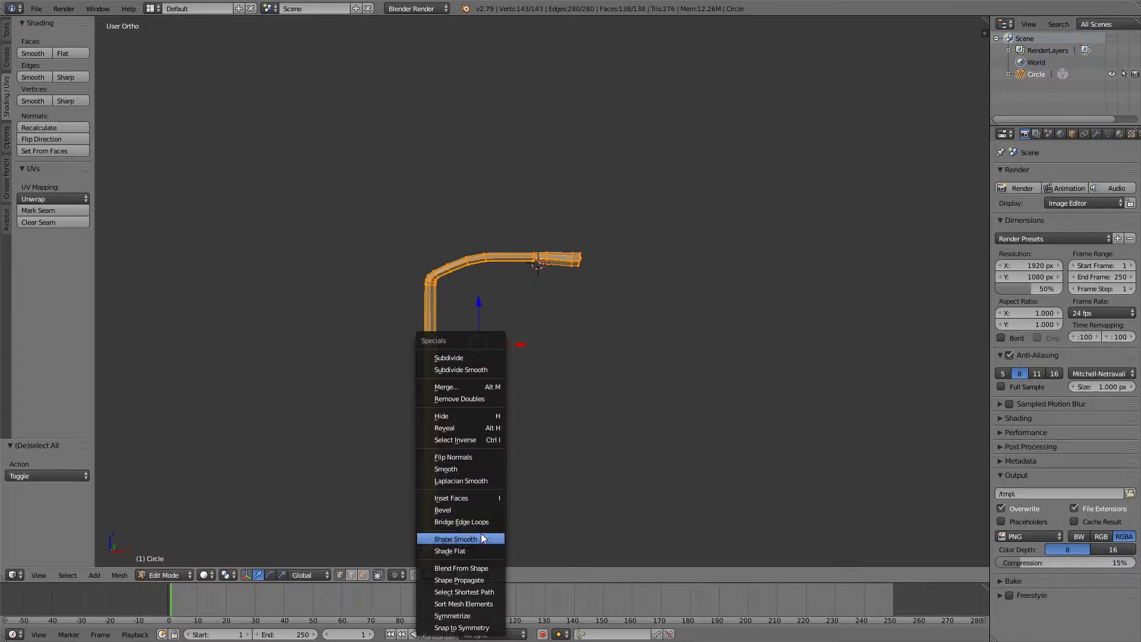
pyautogui.click(475, 539)
pyautogui.press('Tab')
pyautogui.moveTo(491, 492)
pyautogui.mouseDown(button='middle')
pyautogui.moveTo(494, 468)
pyautogui.moveTo(541, 411)
pyautogui.moveTo(437, 412)
pyautogui.moveTo(548, 336)
pyautogui.moveTo(610, 353)
pyautogui.moveTo(381, 527)
pyautogui.mouseUp(button='middle')
# Select the lamp head's underside faces and separate them into a new object, Circle.001.
pyautogui.press('Tab')
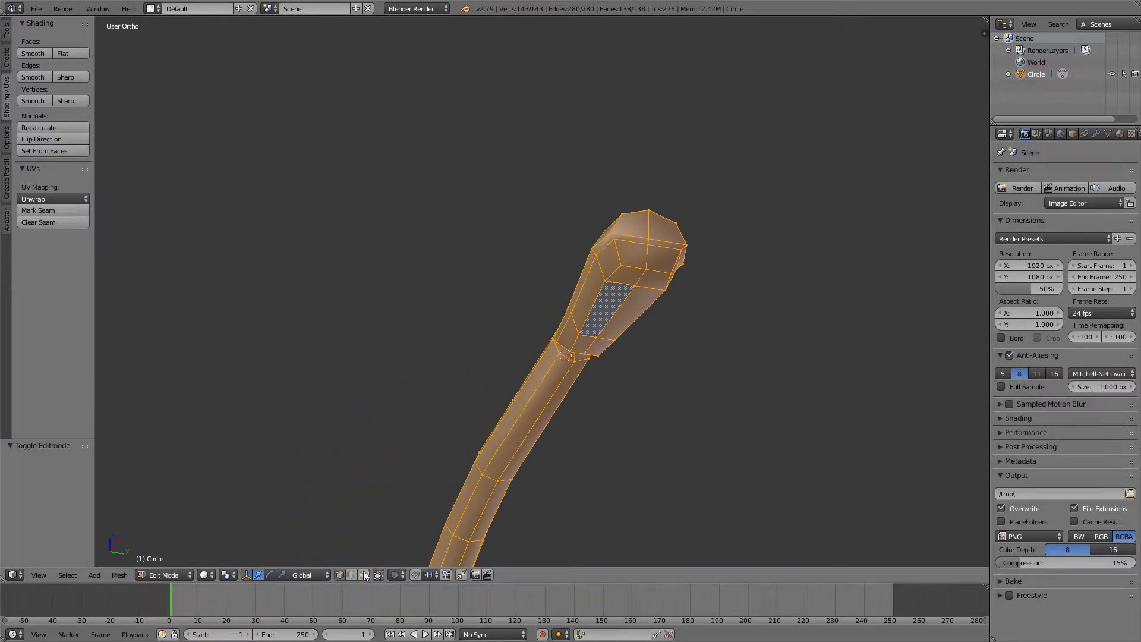
pyautogui.rightClick(595, 352)
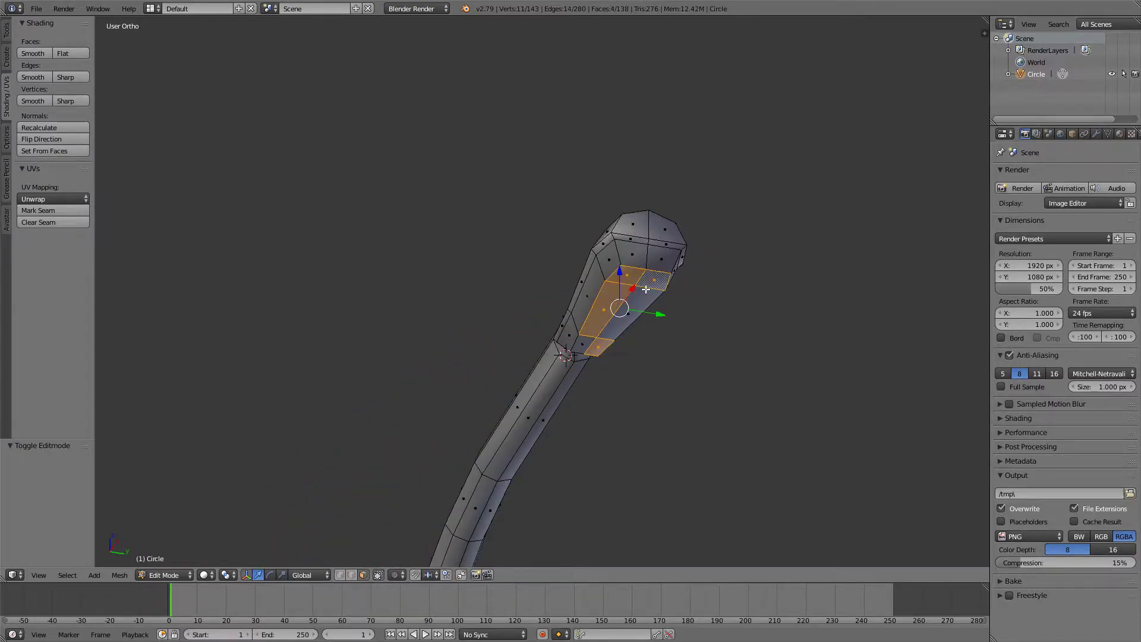
pyautogui.press('ctrl+KP_Add')
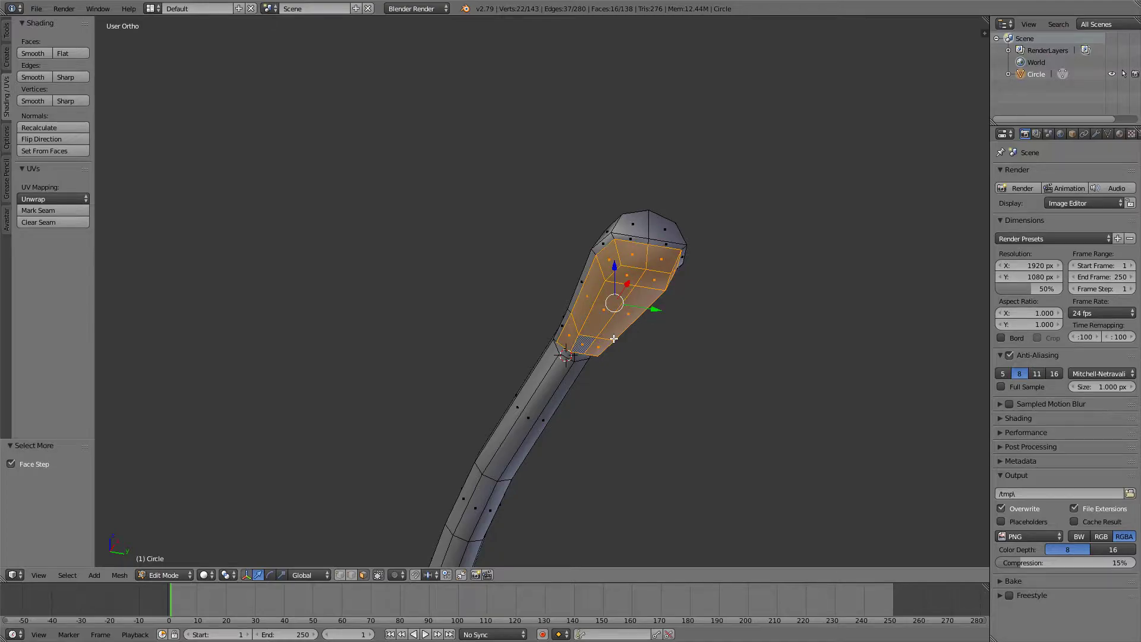
pyautogui.moveTo(614, 338)
pyautogui.mouseDown(button='middle')
pyautogui.moveTo(487, 220)
pyautogui.moveTo(476, 242)
pyautogui.mouseUp(button='middle')
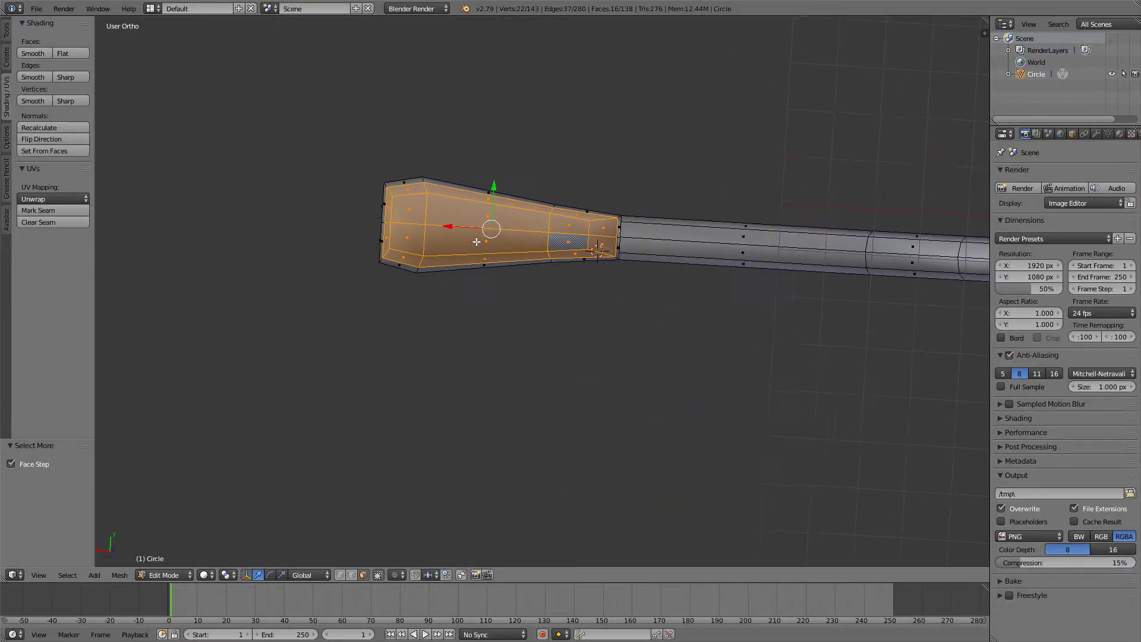
pyautogui.press('p')
pyautogui.click(476, 241)
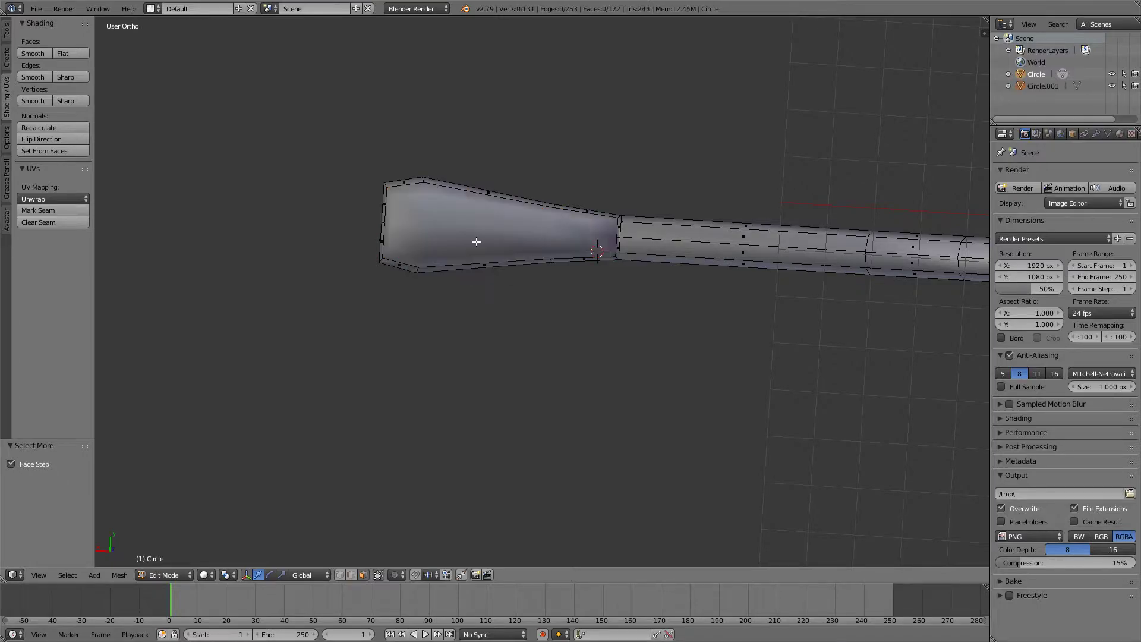
# Switch from the head piece Circle.001 to the lamp post object Circle and enter Edit Mode.
pyautogui.moveTo(476, 242); pyautogui.dragTo(465, 398, button='middle')
pyautogui.press('Tab')
pyautogui.rightClick(488, 344)
pyautogui.moveTo(487, 344)
pyautogui.mouseDown(button='middle')
pyautogui.moveTo(643, 391)
pyautogui.moveTo(676, 389)
pyautogui.mouseUp(button='middle')
pyautogui.rightClick(679, 379)
pyautogui.press('Tab')
pyautogui.press('Home')
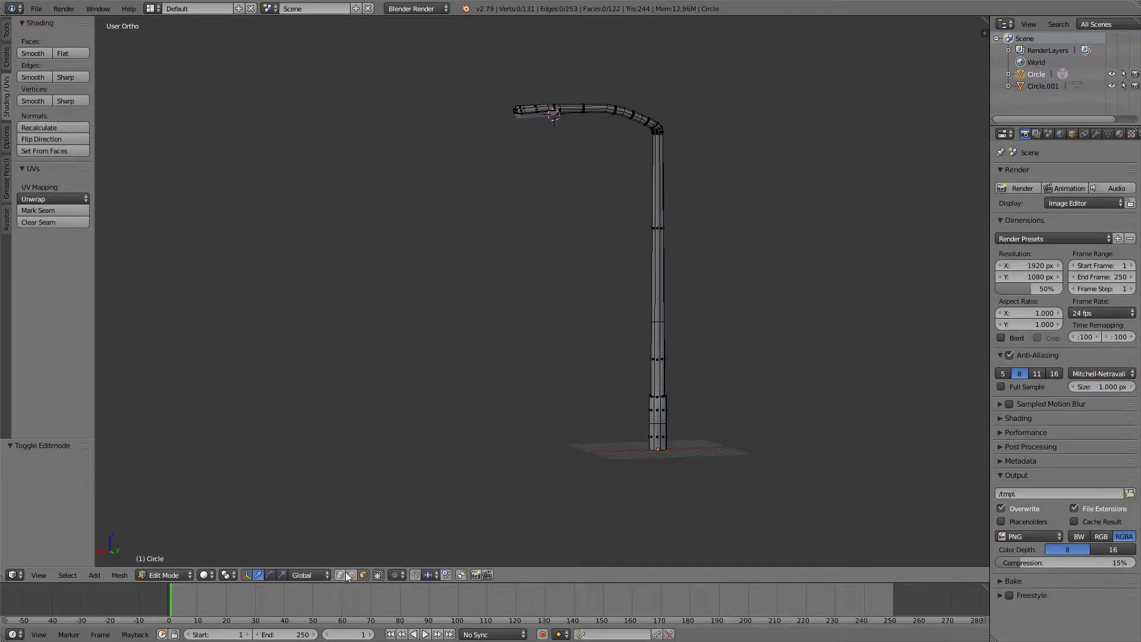
# Select an edge loop on the lamp post and clear its seam.
pyautogui.scroll(5, 662, 299)
pyautogui.keyDown('alt'); pyautogui.rightClick(612, 242); pyautogui.keyUp('alt')
pyautogui.scroll(-5, 612, 242)
pyautogui.moveTo(611, 242); pyautogui.dragTo(188, 282, button='middle')
pyautogui.click(40, 222)
pyautogui.moveTo(356, 285); pyautogui.dragTo(395, 305, button='middle')
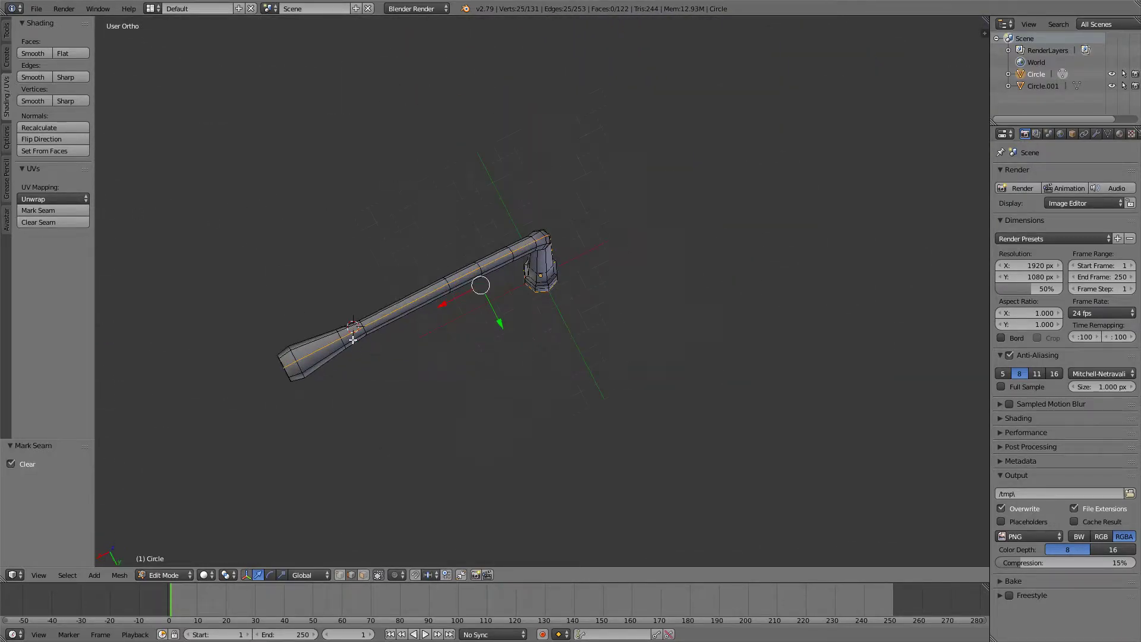
pyautogui.scroll(5, 395, 305)
pyautogui.scroll(-3, 396, 305)
pyautogui.scroll(3, 396, 305)
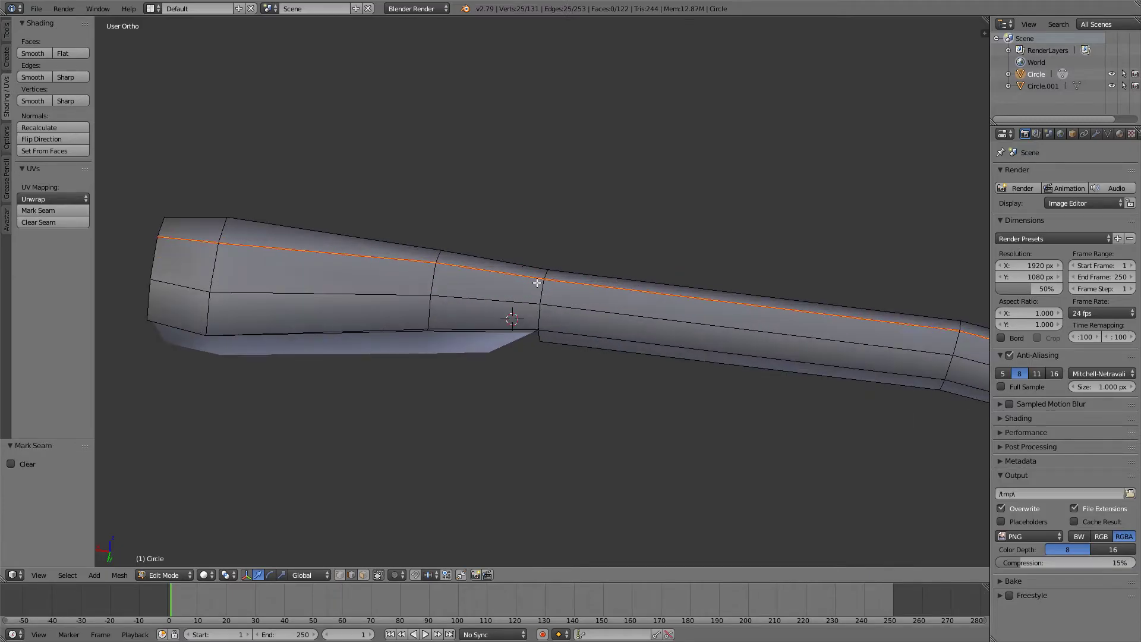
# Select the edge ring around the lamp arm and mark it as a seam.
pyautogui.rightClick(537, 289)
pyautogui.moveTo(537, 289)
pyautogui.mouseDown(button='middle')
pyautogui.moveTo(552, 328)
pyautogui.moveTo(597, 319)
pyautogui.mouseUp(button='middle')
pyautogui.keyDown('shift'); pyautogui.rightClick(552, 328); pyautogui.keyUp('shift')
pyautogui.moveTo(297, 333)
pyautogui.mouseDown(button='middle')
pyautogui.moveTo(415, 400)
pyautogui.moveTo(540, 350)
pyautogui.moveTo(382, 382)
pyautogui.mouseUp(button='middle')
pyautogui.keyDown('shift'); pyautogui.rightClick(539, 351); pyautogui.keyUp('shift')
pyautogui.click(68, 208)
# Select the edges around the end of the lamp arm where the head joins.
pyautogui.keyDown('shift'); pyautogui.rightClick(425, 417); pyautogui.keyUp('shift')
pyautogui.moveTo(425, 417)
pyautogui.mouseDown(button='middle')
pyautogui.moveTo(517, 362)
pyautogui.moveTo(501, 288)
pyautogui.moveTo(372, 244)
pyautogui.moveTo(548, 331)
pyautogui.mouseUp(button='middle')
pyautogui.keyDown('shift'); pyautogui.rightClick(517, 362); pyautogui.keyUp('shift')
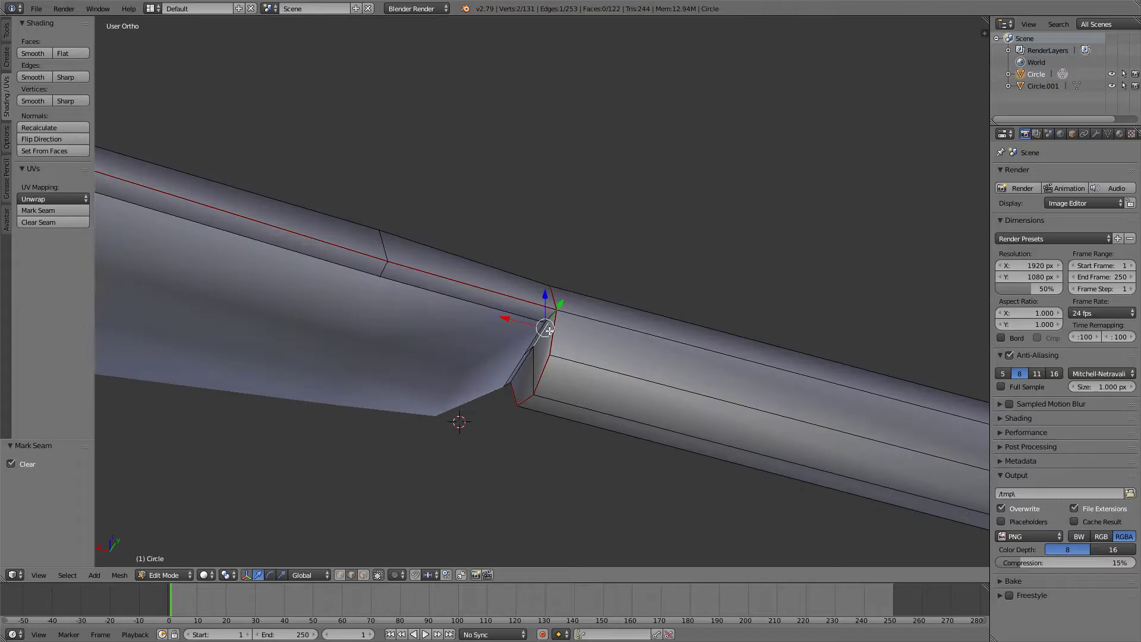
pyautogui.scroll(-3, 426, 283)
pyautogui.moveTo(420, 382)
pyautogui.mouseDown(button='middle')
pyautogui.moveTo(413, 438)
pyautogui.moveTo(501, 350)
pyautogui.moveTo(611, 336)
pyautogui.moveTo(593, 352)
pyautogui.moveTo(553, 197)
pyautogui.moveTo(543, 224)
pyautogui.mouseUp(button='middle')
pyautogui.scroll(2, 543, 224)
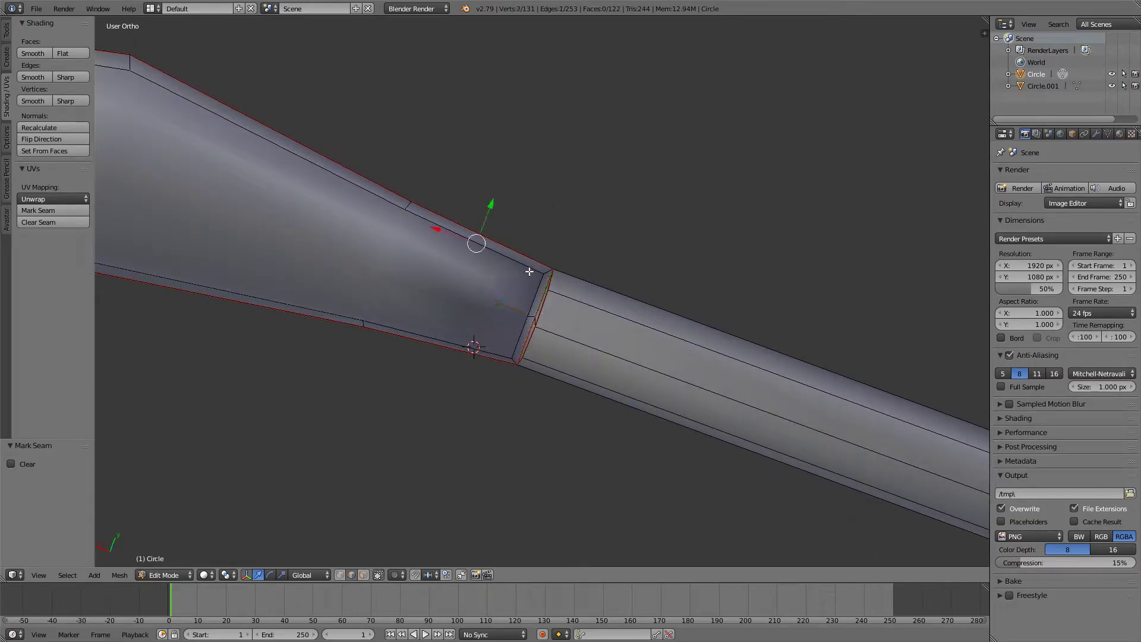
pyautogui.scroll(-3, 533, 271)
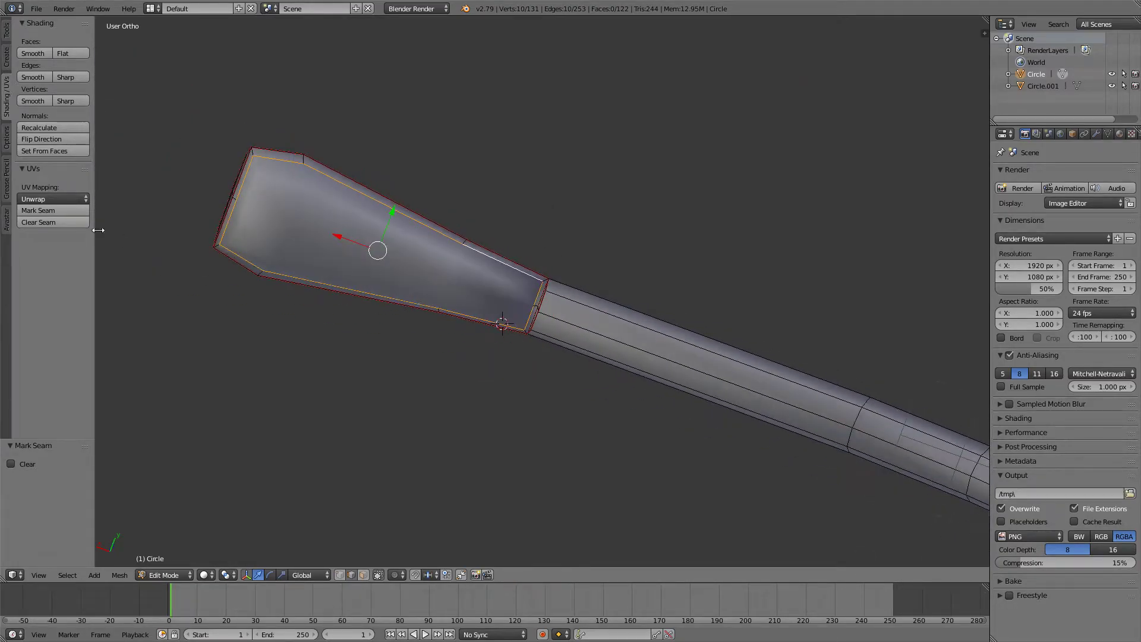
pyautogui.moveTo(278, 256)
pyautogui.mouseDown(button='middle')
pyautogui.moveTo(318, 313)
pyautogui.moveTo(280, 234)
pyautogui.mouseUp(button='middle')
pyautogui.scroll(-5, 280, 234)
pyautogui.moveTo(300, 390); pyautogui.dragTo(420, 326, button='middle')
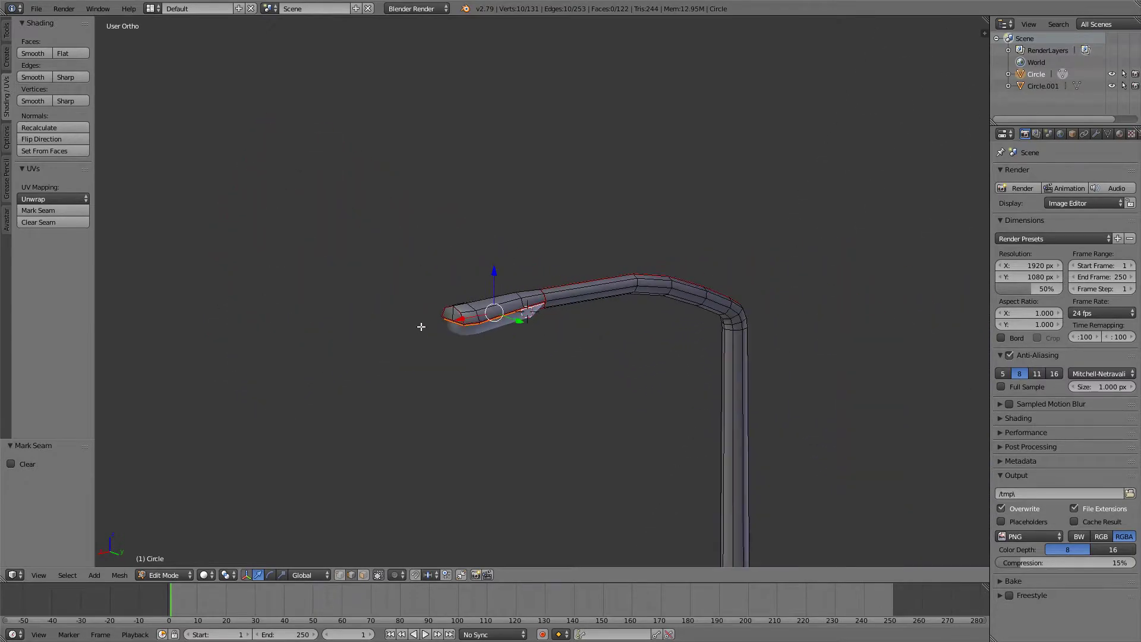
# Split the view, make the right half a UV/Image Editor, and unwrap the whole lamp post mesh.
pyautogui.press('a')
pyautogui.rightClick(853, 16)
pyautogui.click(832, 25)
pyautogui.click(628, 143)
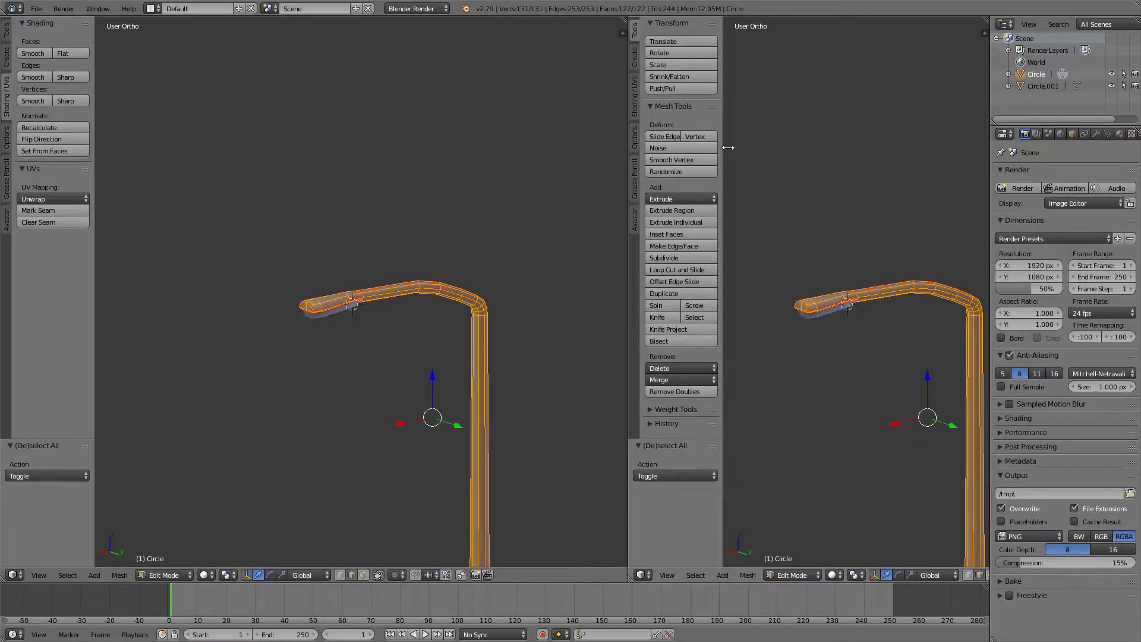
pyautogui.moveTo(728, 147); pyautogui.dragTo(576, 372)
pyautogui.click(645, 576)
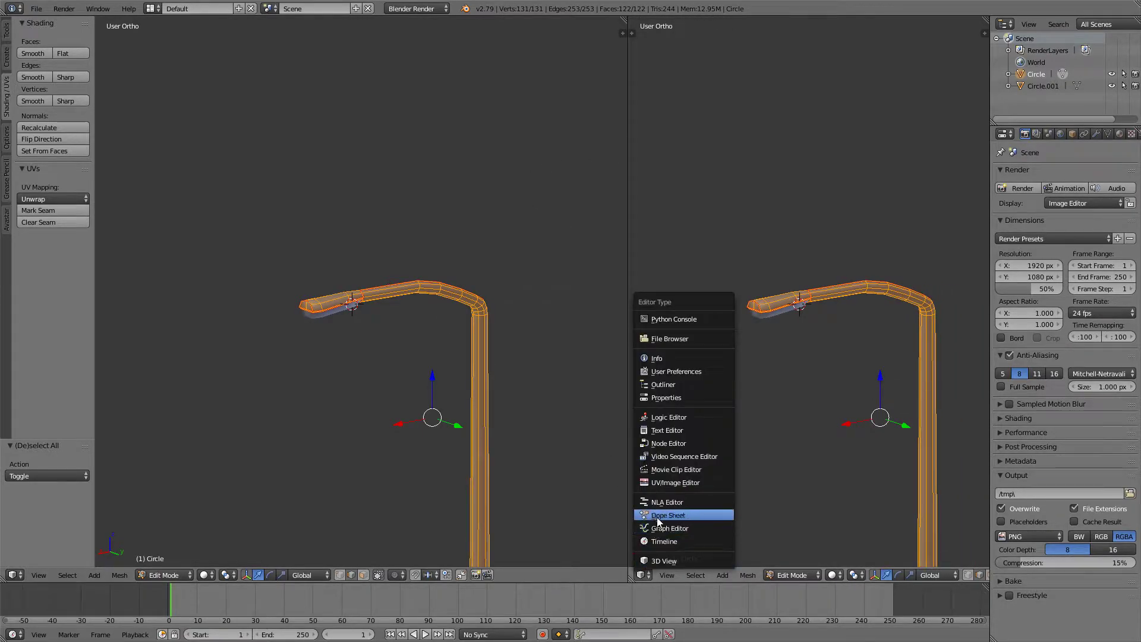
pyautogui.click(669, 479)
pyautogui.press('u')
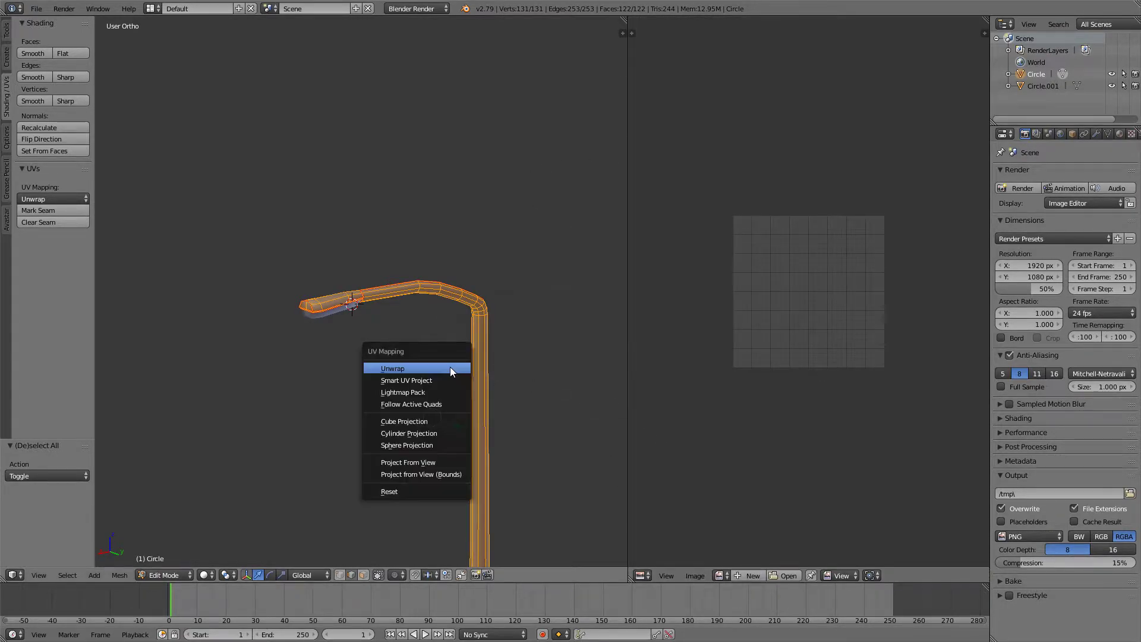
pyautogui.click(451, 366)
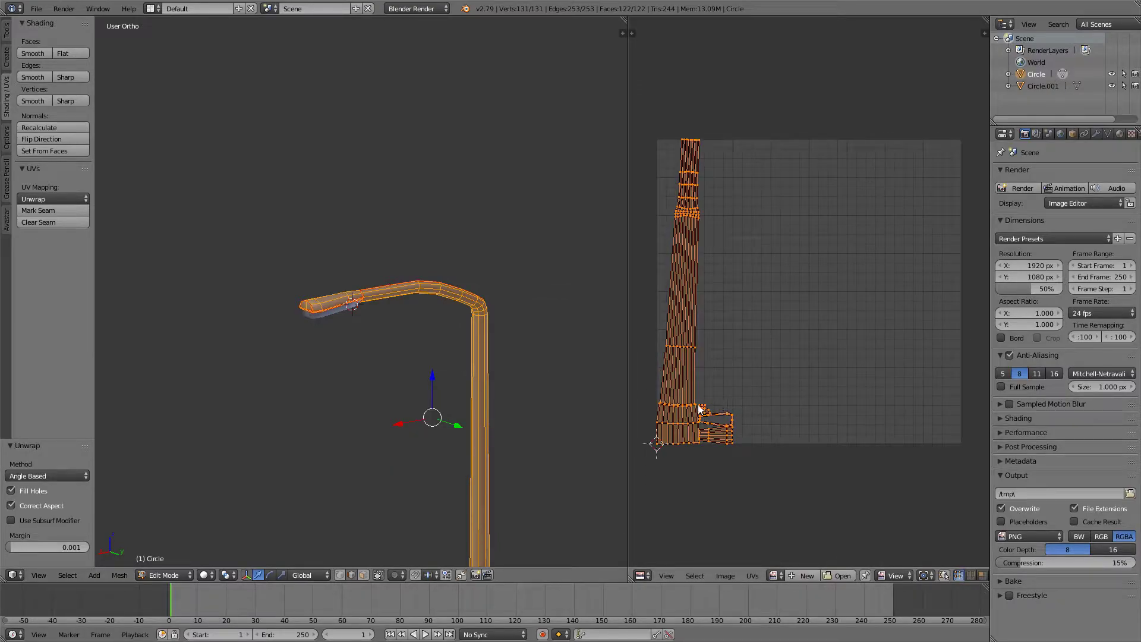
# Center, enlarge, widen along X and tilt the long strip UV island on the grid.
pyautogui.press('a')
pyautogui.press('l')
pyautogui.press('g')
pyautogui.click(820, 372)
pyautogui.press('s')
pyautogui.click(889, 372)
pyautogui.press('s')
pyautogui.press('x')
pyautogui.click(689, 385)
pyautogui.press('r')
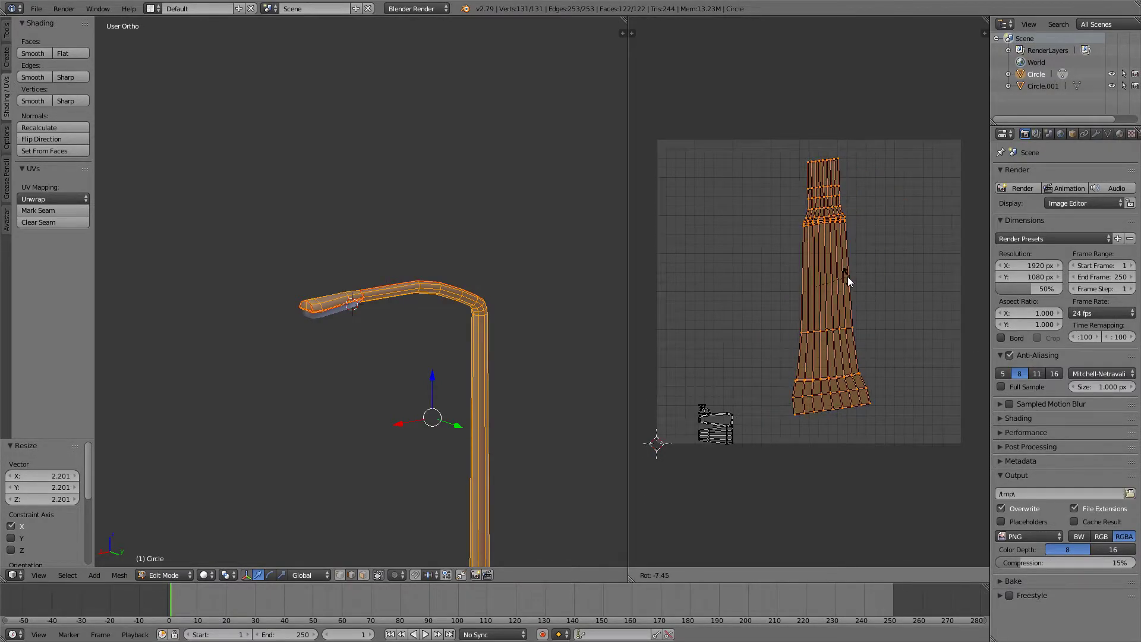
pyautogui.click(848, 277)
pyautogui.press('s')
pyautogui.click(857, 328)
pyautogui.press('g')
pyautogui.click(837, 345)
# Move the first small UV island higher up and enlarge it.
pyautogui.rightClick(715, 440)
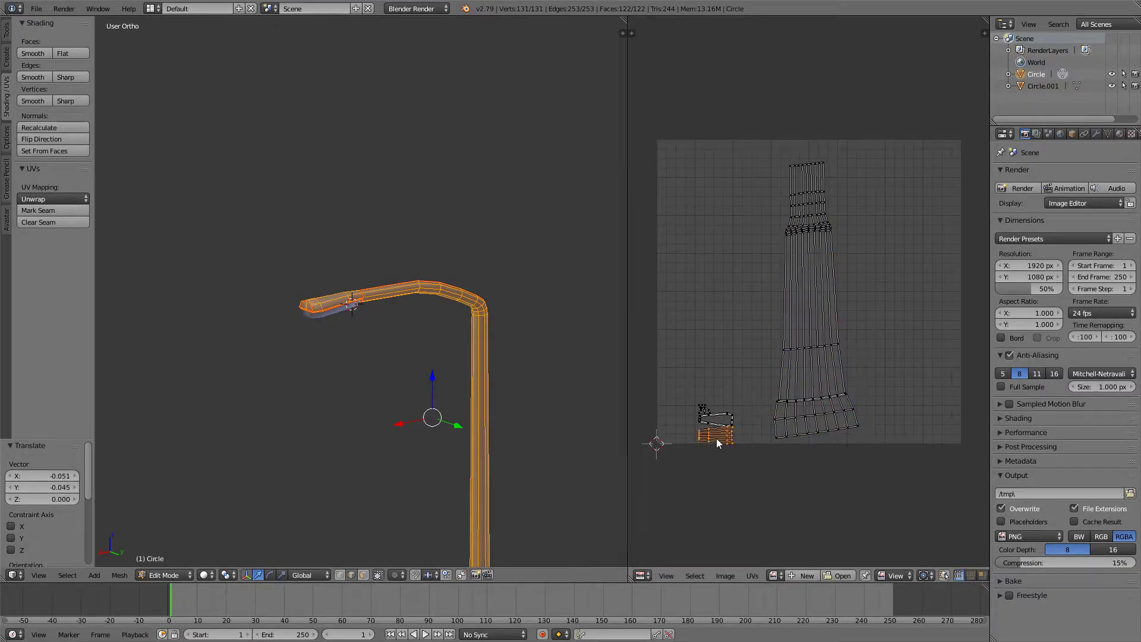
pyautogui.press('g')
pyautogui.click(697, 241)
pyautogui.press('s')
pyautogui.click(712, 268)
pyautogui.press('g')
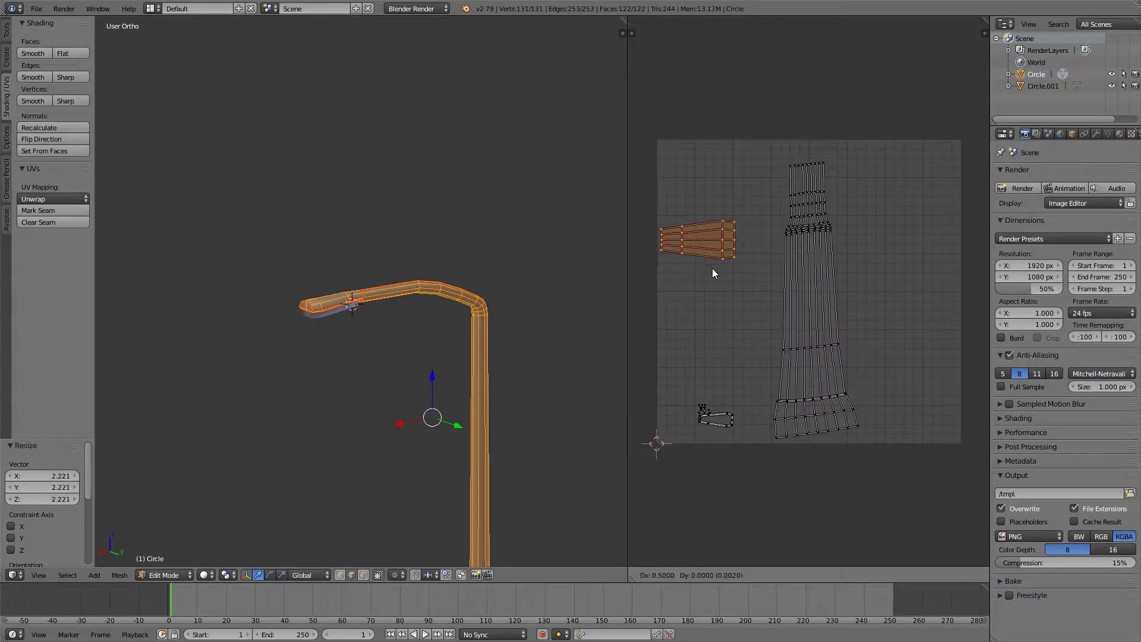
pyautogui.click(724, 269)
pyautogui.press('l')
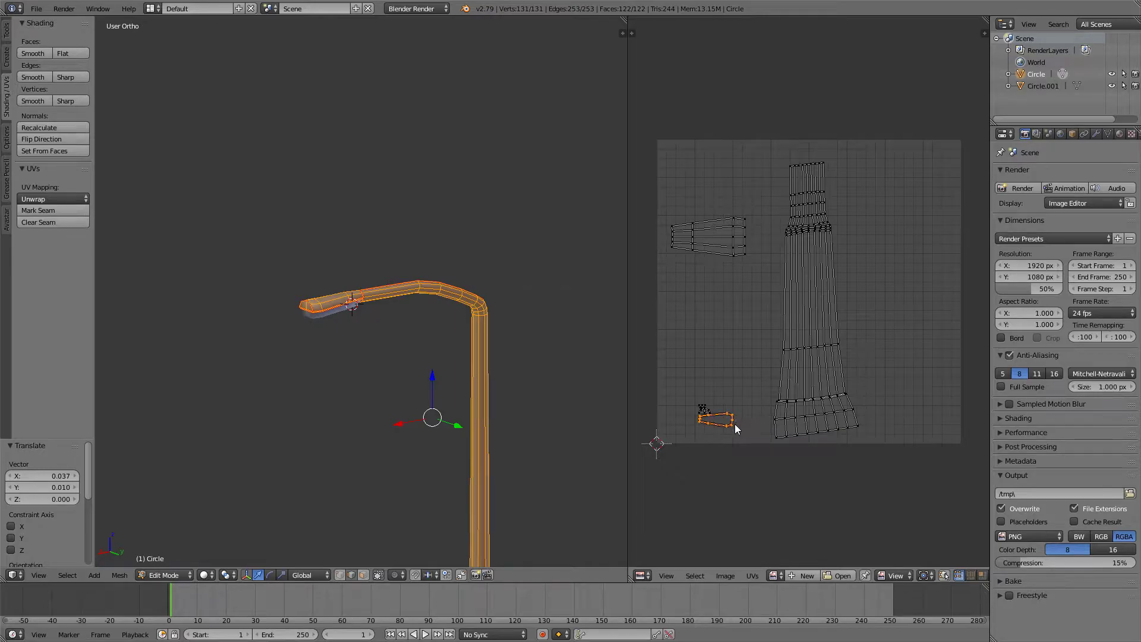
# Move and enlarge the other small UV island, then return to object mode.
pyautogui.rightClick(708, 408)
pyautogui.press('g')
pyautogui.click(717, 333)
pyautogui.press('s')
pyautogui.click(720, 359)
pyautogui.press('s')
pyautogui.click(765, 419)
pyautogui.press('g')
pyautogui.click(719, 393)
pyautogui.press('Tab')
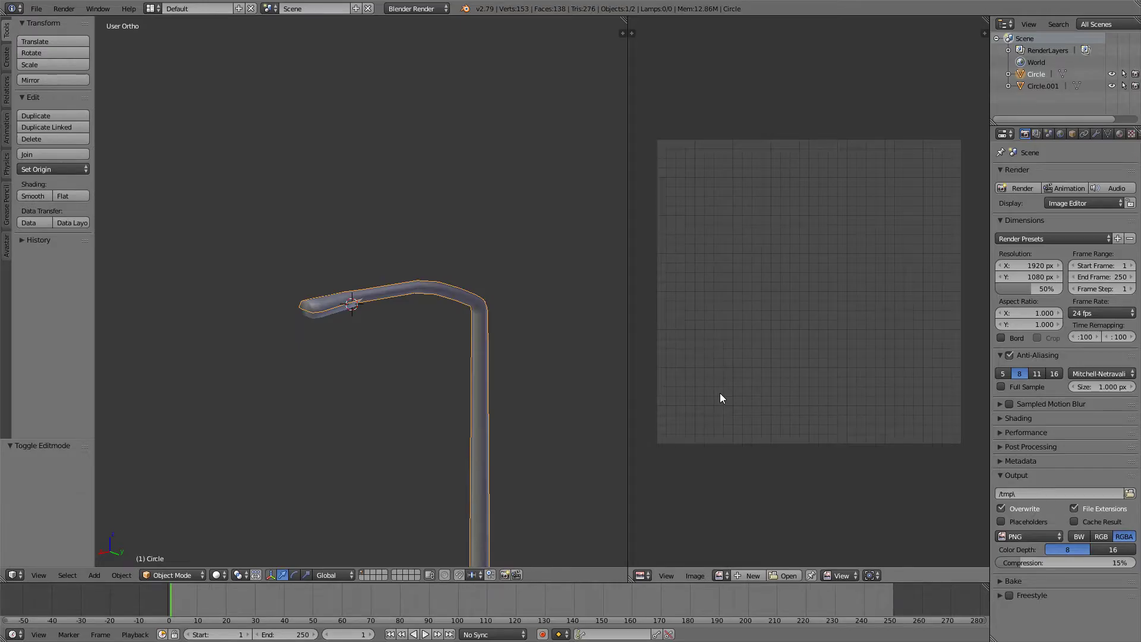
# Give the lamp post object Circle a new material, Material.001.
pyautogui.click(1121, 138)
pyautogui.click(1060, 213)
pyautogui.moveTo(522, 310)
pyautogui.mouseDown(button='middle')
pyautogui.moveTo(608, 429)
pyautogui.moveTo(362, 432)
pyautogui.moveTo(386, 539)
pyautogui.moveTo(461, 447)
pyautogui.moveTo(536, 422)
pyautogui.moveTo(407, 432)
pyautogui.moveTo(420, 402)
pyautogui.moveTo(414, 360)
pyautogui.mouseUp(button='middle')
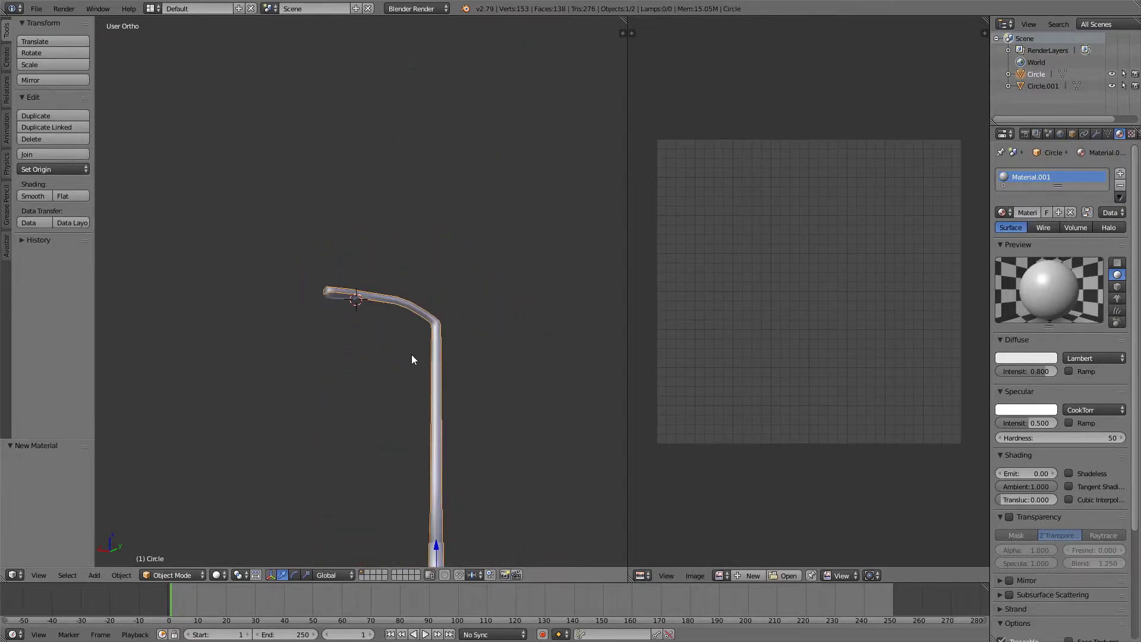
pyautogui.scroll(3, 361, 327)
pyautogui.scroll(1, 280, 316)
# Check the head piece Circle.001, then reselect the post object Circle.
pyautogui.press('Tab')
pyautogui.press('Tab')
pyautogui.rightClick(265, 319)
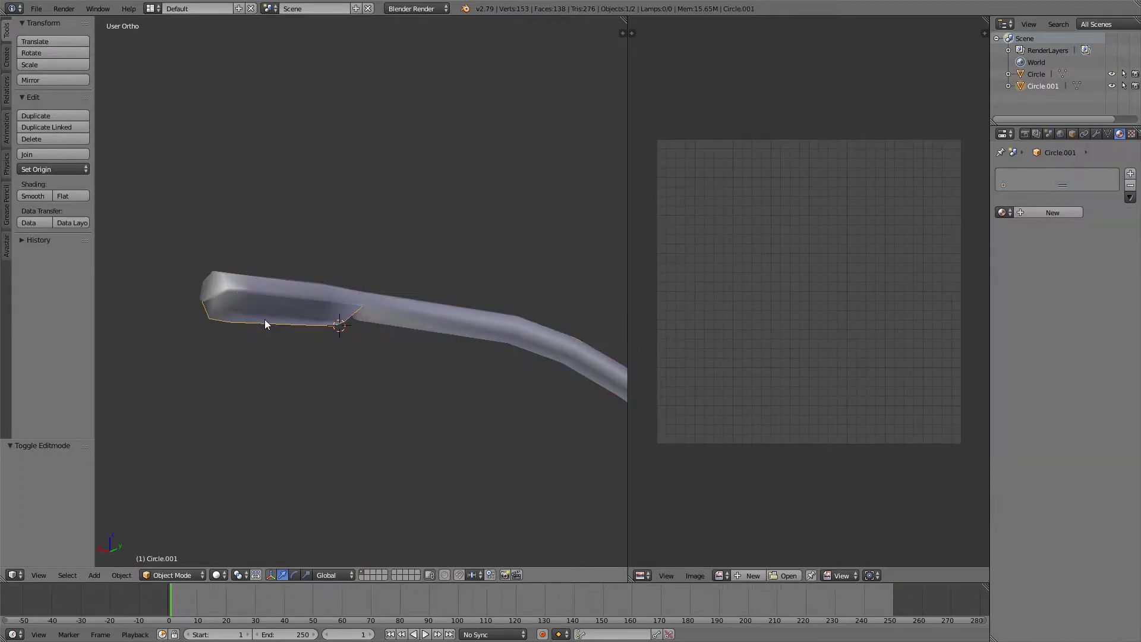
pyautogui.moveTo(265, 319)
pyautogui.mouseDown(button='middle')
pyautogui.moveTo(303, 334)
pyautogui.moveTo(280, 408)
pyautogui.moveTo(295, 304)
pyautogui.mouseUp(button='middle')
pyautogui.press('Tab')
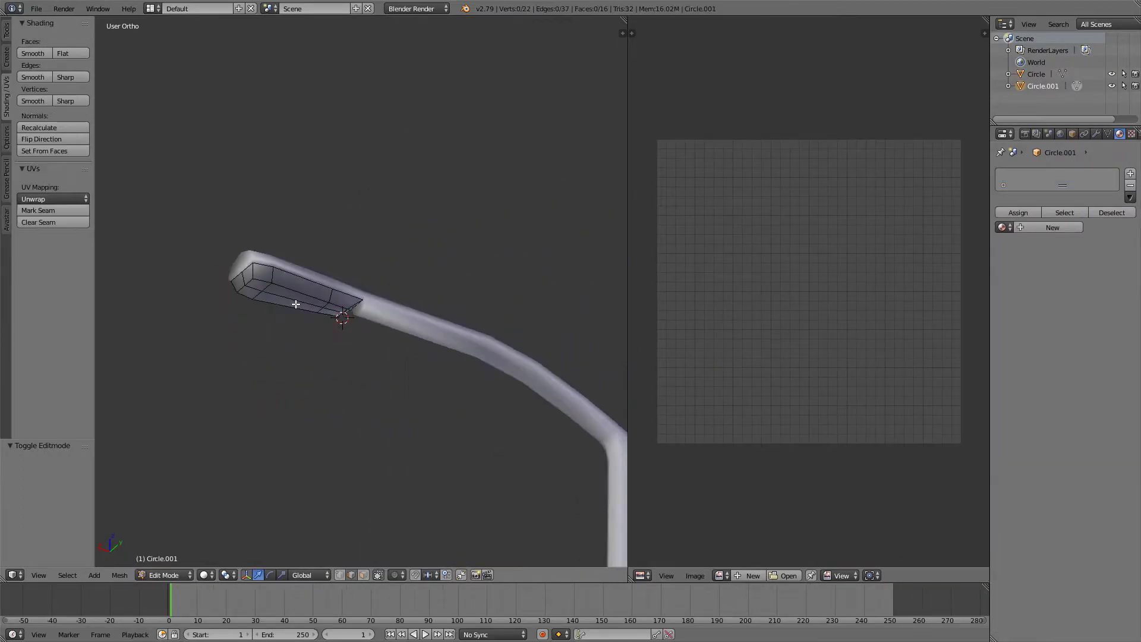
pyautogui.scroll(-5, 364, 339)
pyautogui.moveTo(378, 353)
pyautogui.mouseDown(button='middle')
pyautogui.moveTo(311, 451)
pyautogui.moveTo(334, 474)
pyautogui.moveTo(365, 428)
pyautogui.mouseUp(button='middle')
pyautogui.press('Tab')
pyautogui.rightClick(430, 442)
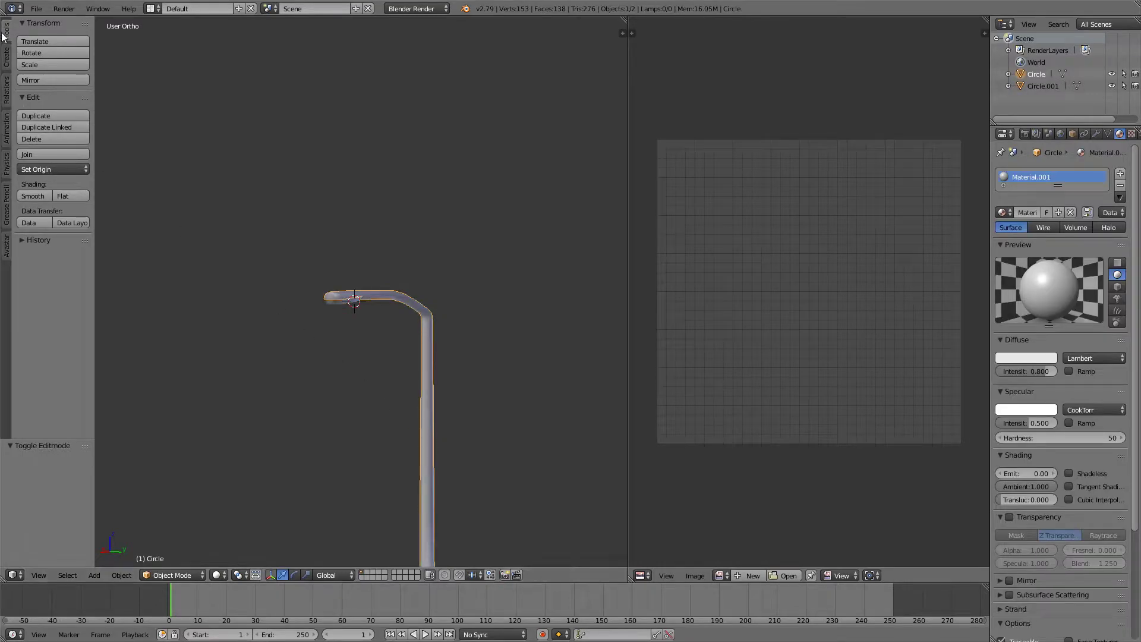
pyautogui.click(37, 9)
# Export only the selected lamp post to the Desktop as a Wavefront OBJ file.
pyautogui.moveTo(77, 258)
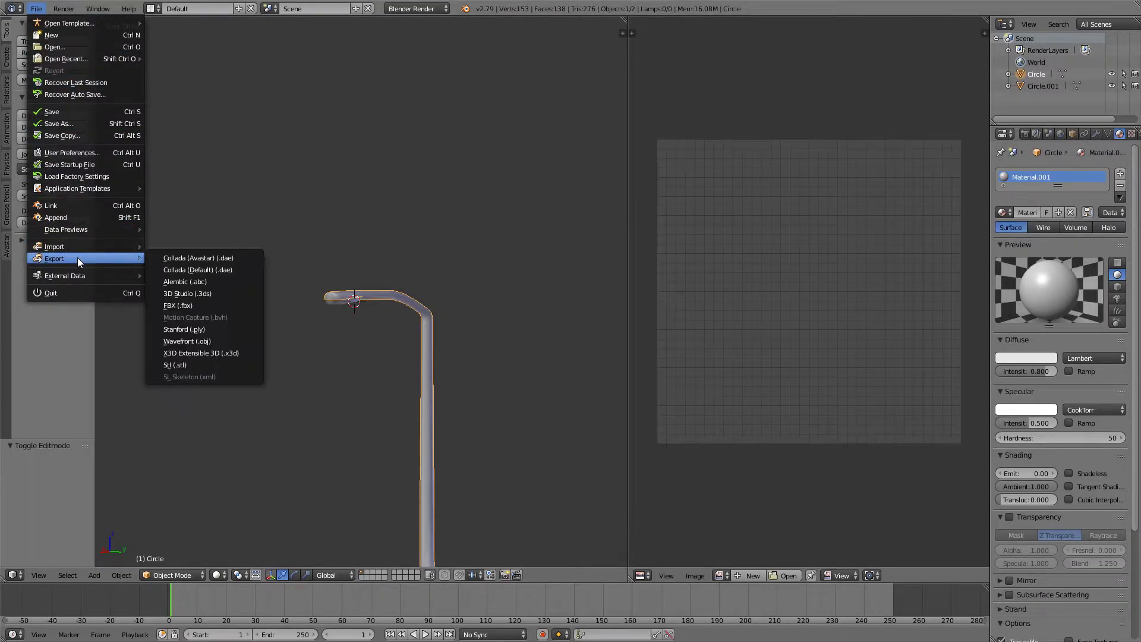
pyautogui.click(197, 338)
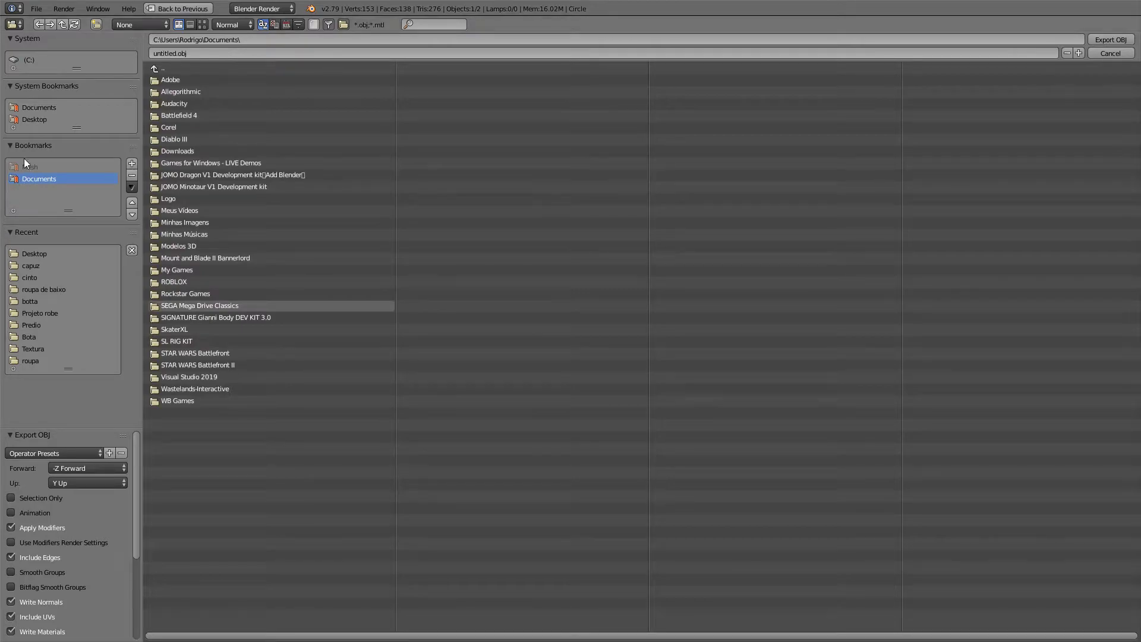
pyautogui.click(34, 254)
pyautogui.click(188, 53)
pyautogui.write('ferro')
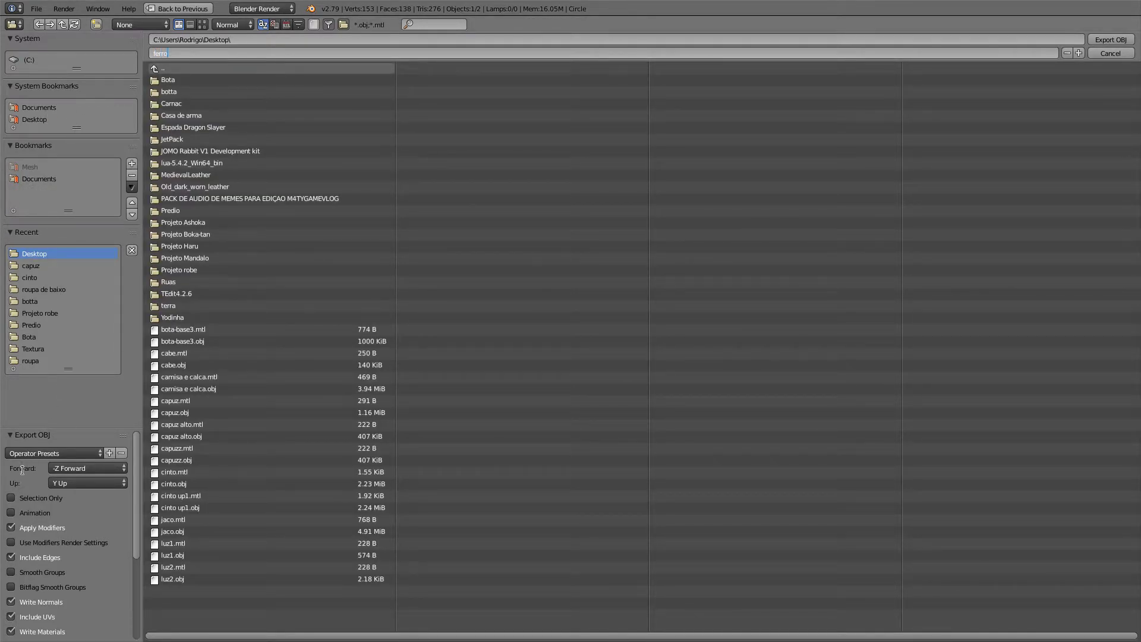
pyautogui.click(11, 499)
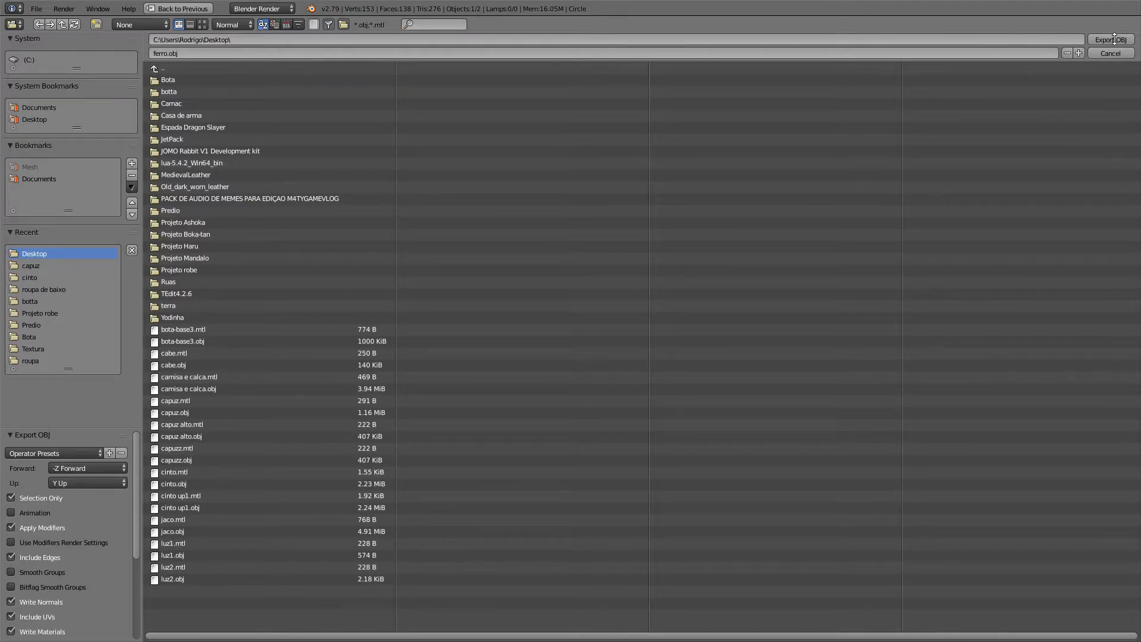
pyautogui.click(1115, 39)
pyautogui.scroll(5, 309, 288)
# Select the head piece Circle.001 and export it as its own OBJ file.
pyautogui.rightClick(298, 293)
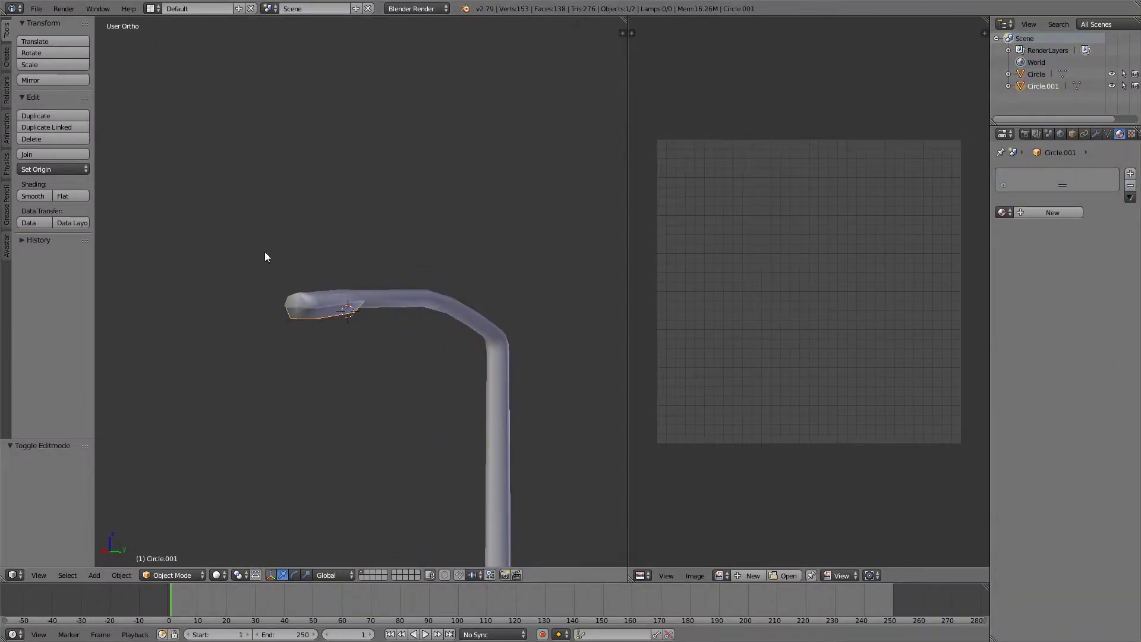
pyautogui.click(37, 8)
pyautogui.moveTo(83, 258)
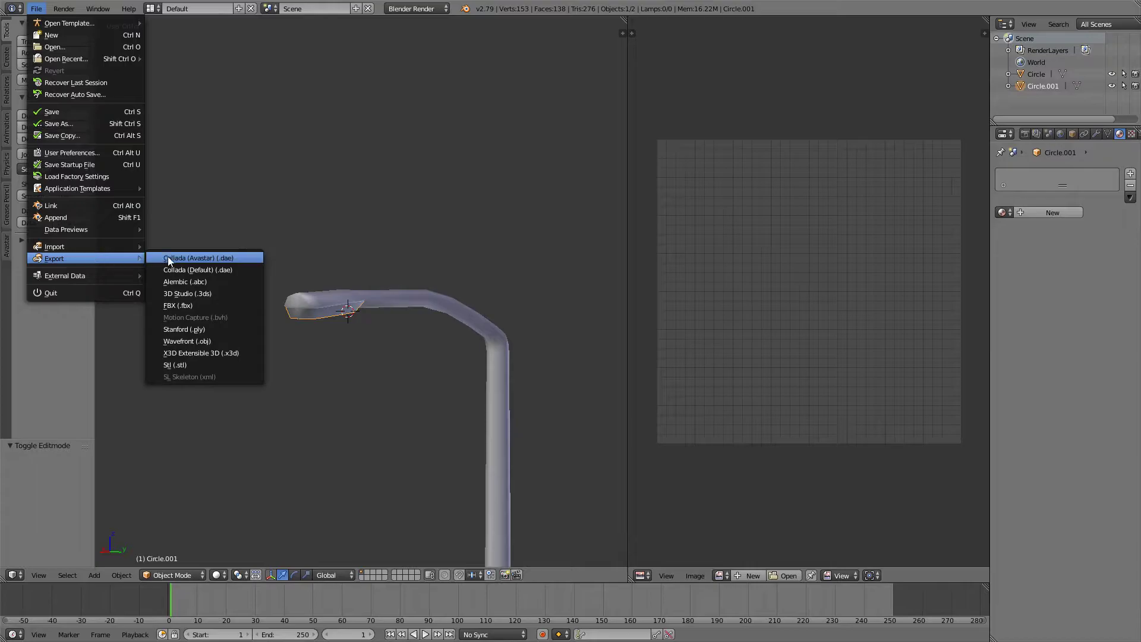
pyautogui.click(211, 343)
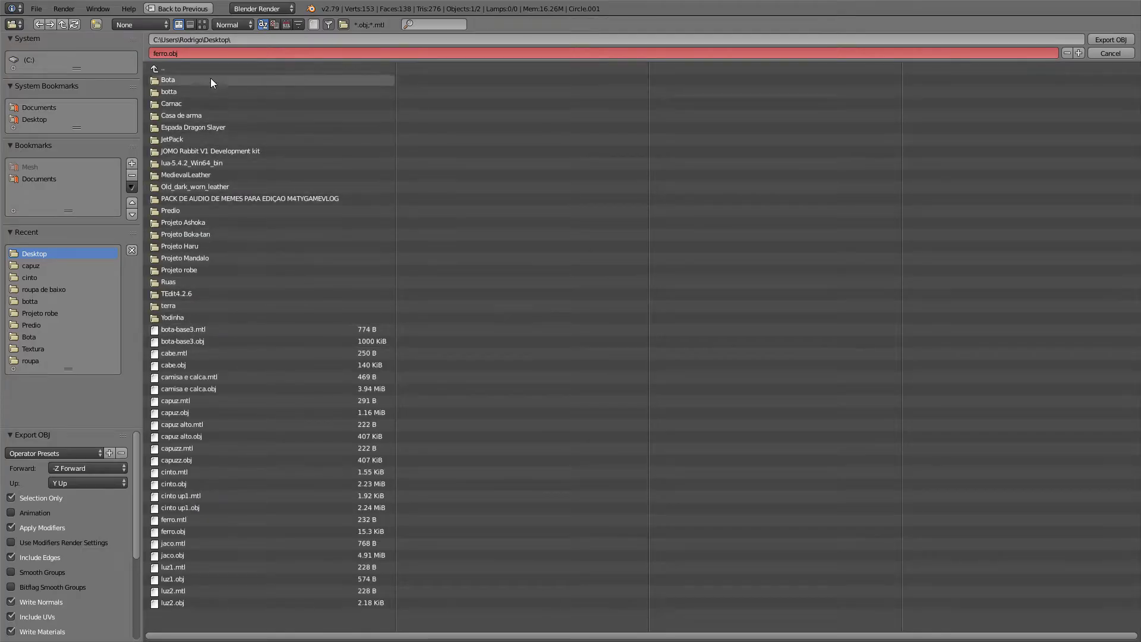
pyautogui.click(200, 55)
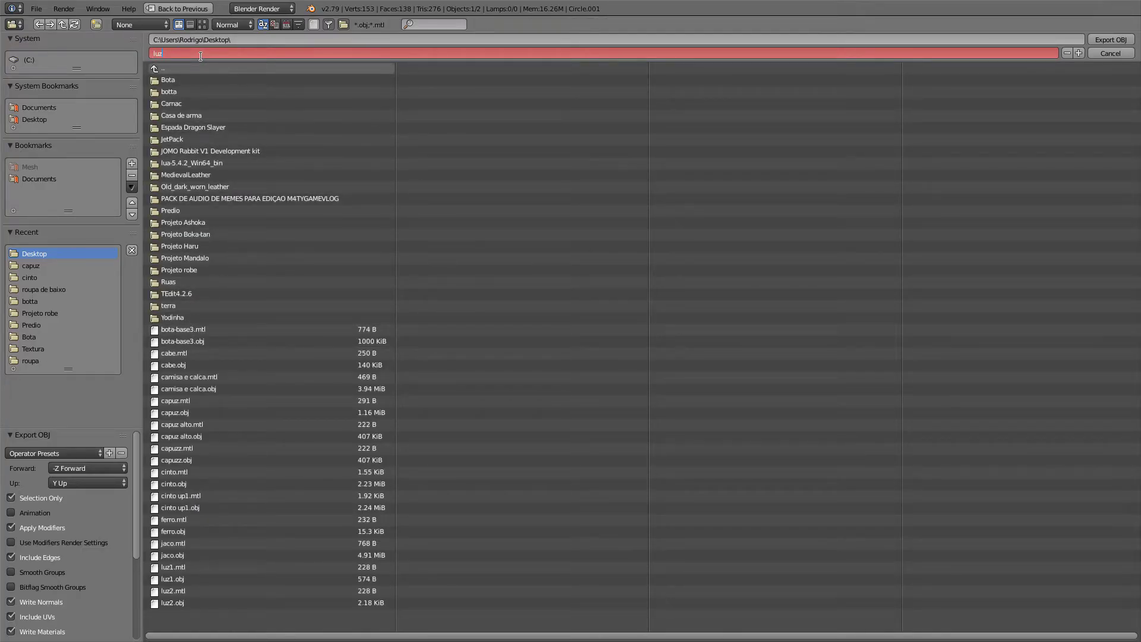
pyautogui.click(1107, 41)
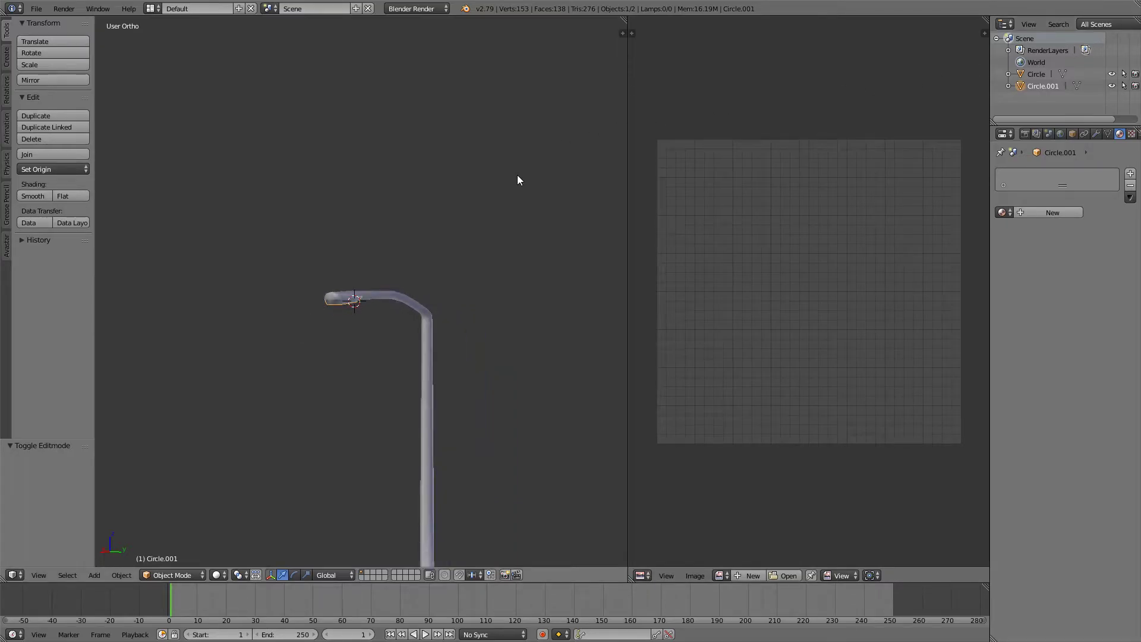
# Zoom out and orbit until the whole lamp stands upright in view.
pyautogui.scroll(-3, 519, 174)
pyautogui.scroll(-2, 512, 180)
pyautogui.scroll(-1, 496, 202)
pyautogui.scroll(-2, 479, 232)
pyautogui.moveTo(479, 233)
pyautogui.mouseDown(button='middle')
pyautogui.moveTo(444, 255)
pyautogui.moveTo(453, 239)
pyautogui.moveTo(364, 262)
pyautogui.moveTo(208, 269)
pyautogui.moveTo(428, 248)
pyautogui.moveTo(457, 180)
pyautogui.moveTo(390, 482)
pyautogui.mouseUp(button='middle')
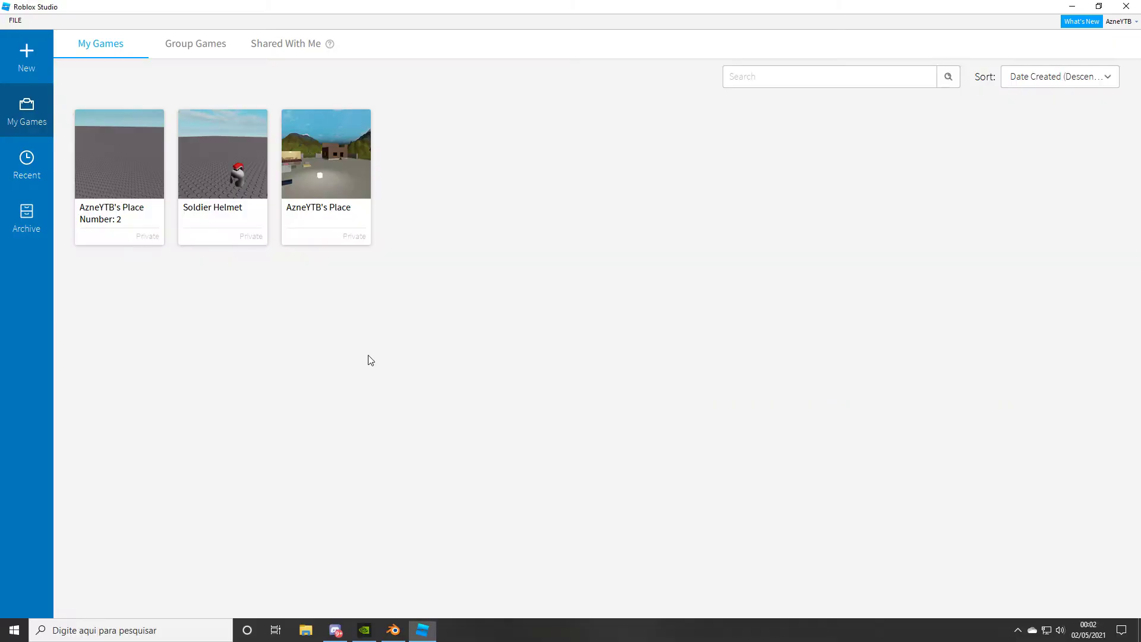
# Open the saved street place and import the luz mesh file, answering the location prompt.
pyautogui.click(198, 189)
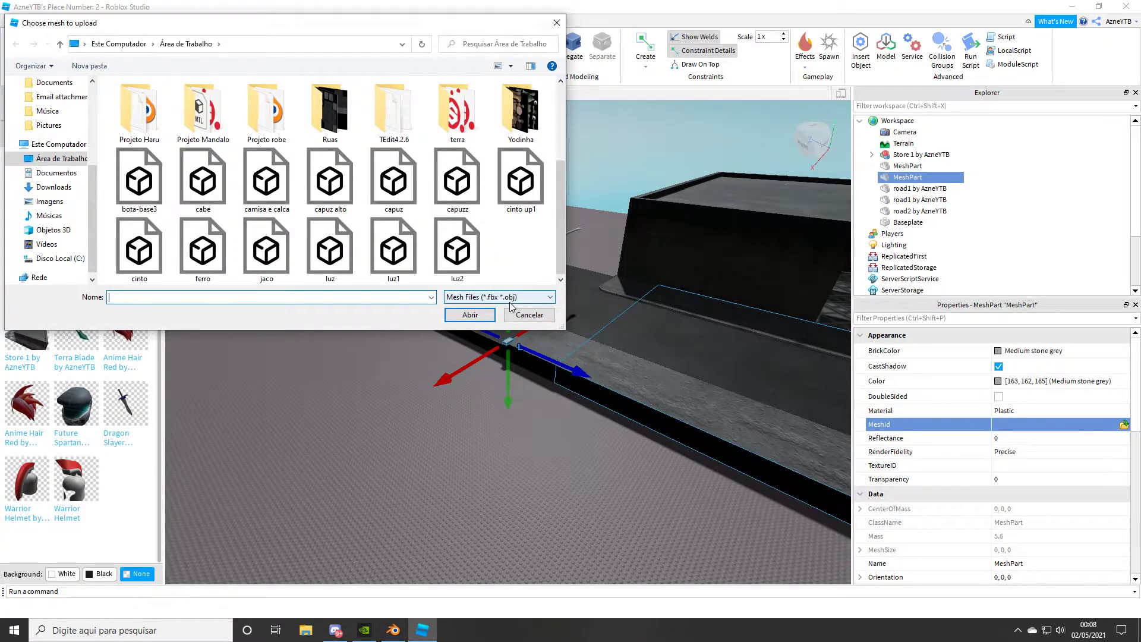
pyautogui.click(330, 249)
pyautogui.click(467, 315)
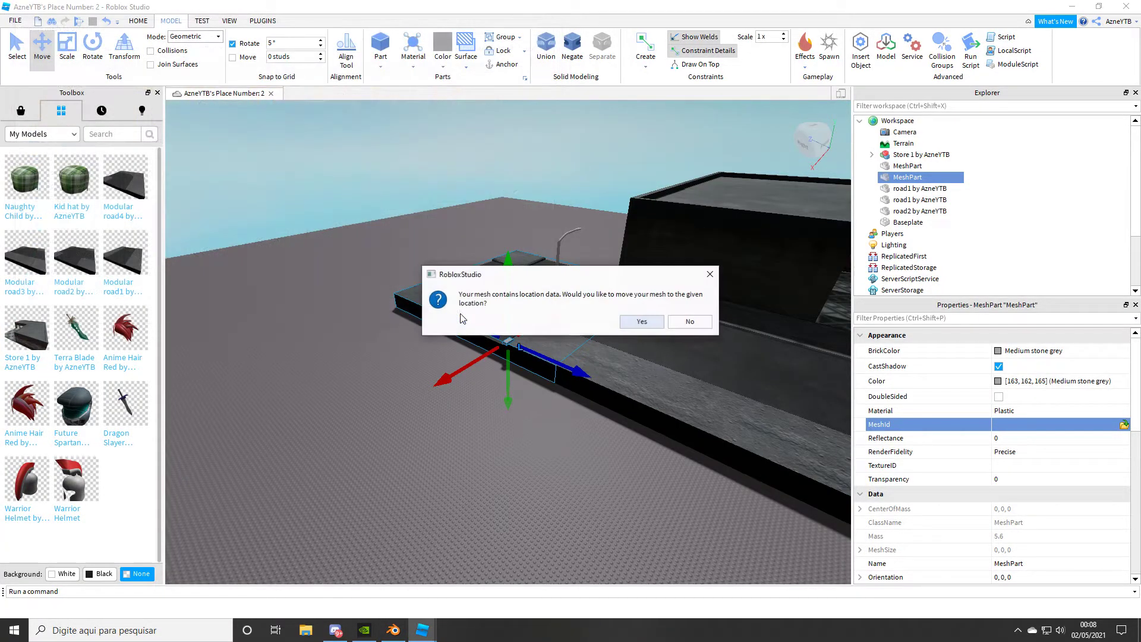
pyautogui.click(634, 325)
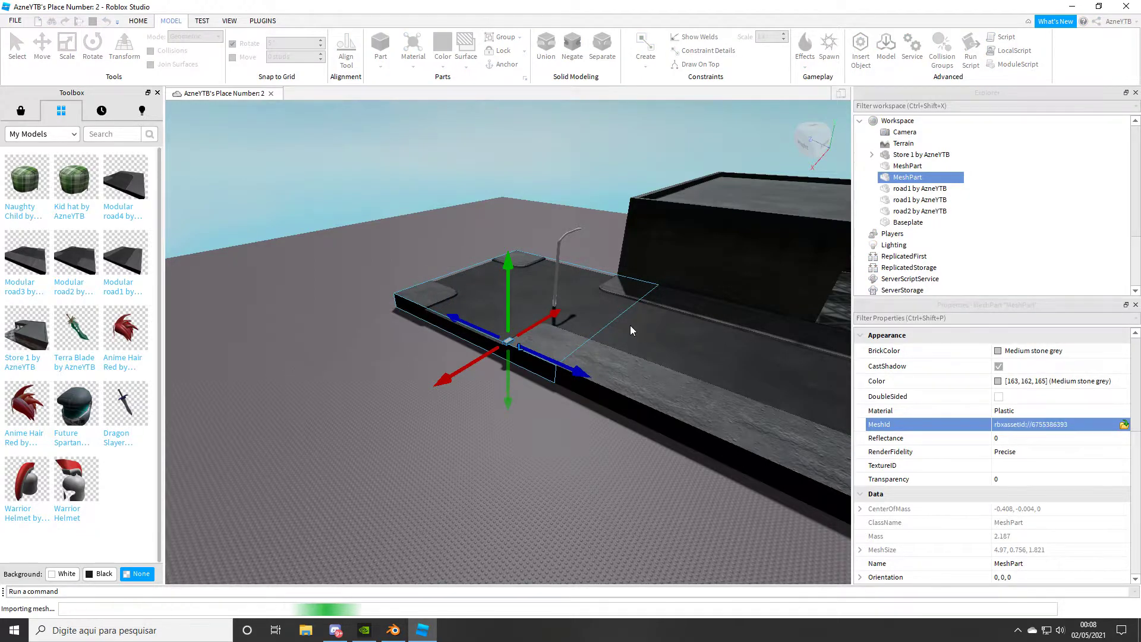
# Scroll through the Explorer and add the post mesh to the lamp selection.
pyautogui.scroll(2, 517, 267)
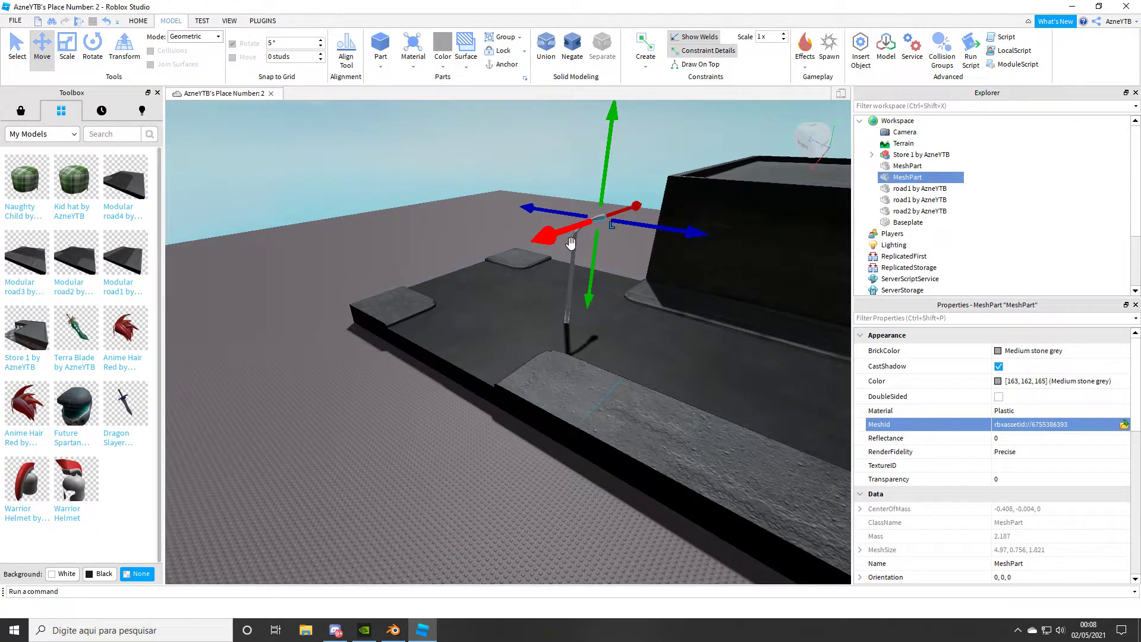
pyautogui.scroll(2, 508, 270)
pyautogui.scroll(2, 504, 273)
pyautogui.scroll(1, 502, 291)
pyautogui.scroll(3, 503, 291)
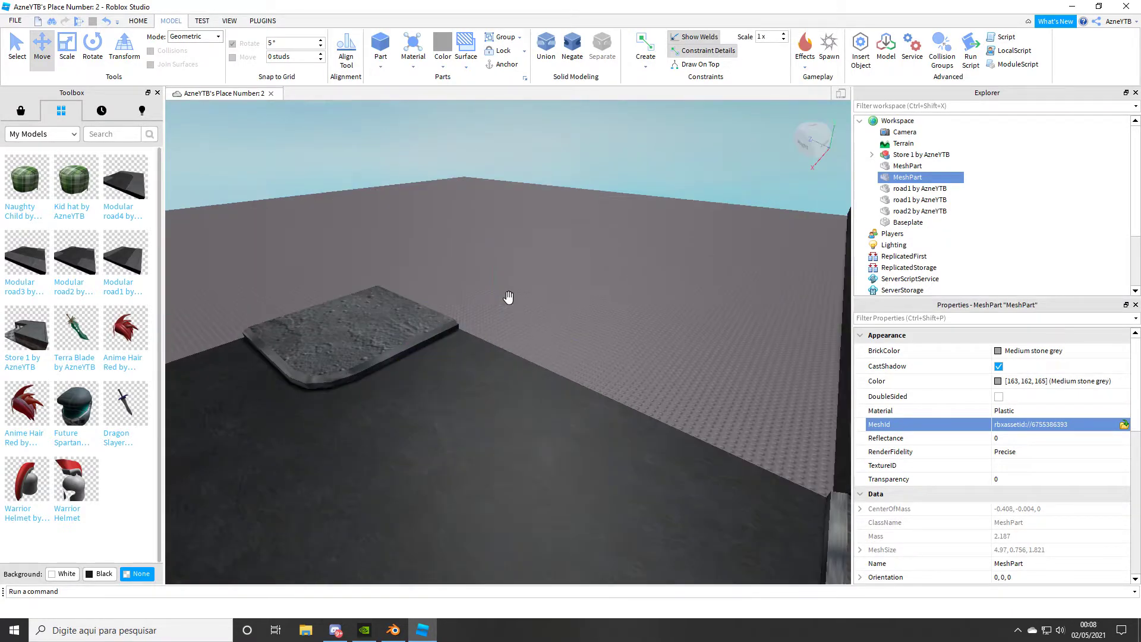
pyautogui.scroll(-2, 448, 276)
pyautogui.scroll(3, 315, 245)
pyautogui.scroll(-3, 356, 253)
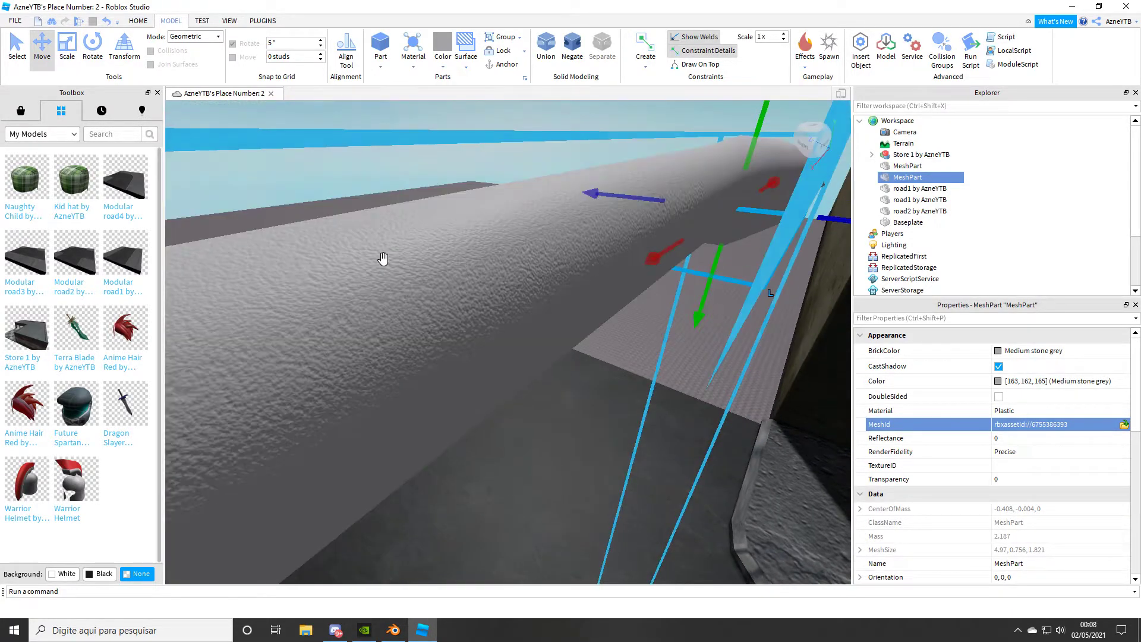
pyautogui.scroll(-2, 369, 256)
pyautogui.scroll(-2, 370, 256)
pyautogui.scroll(-1, 370, 251)
pyautogui.keyDown('ctrl'); pyautogui.click(326, 183); pyautogui.keyUp('ctrl')
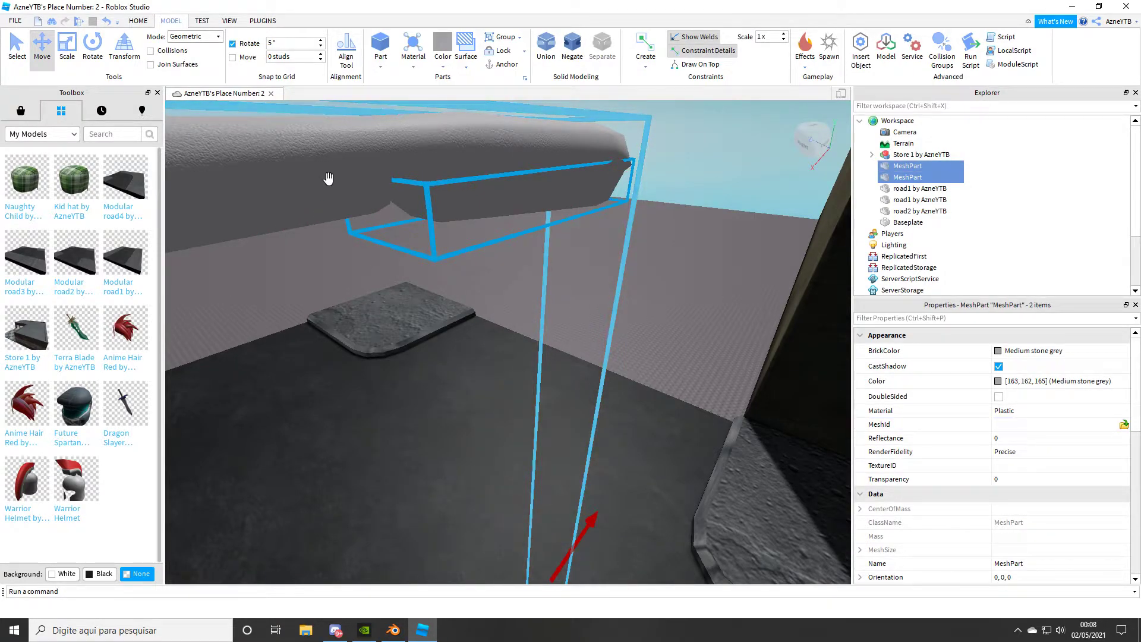
# Group both lamp meshes into a Model and rename the post mesh to poste.
pyautogui.rightClick(901, 176)
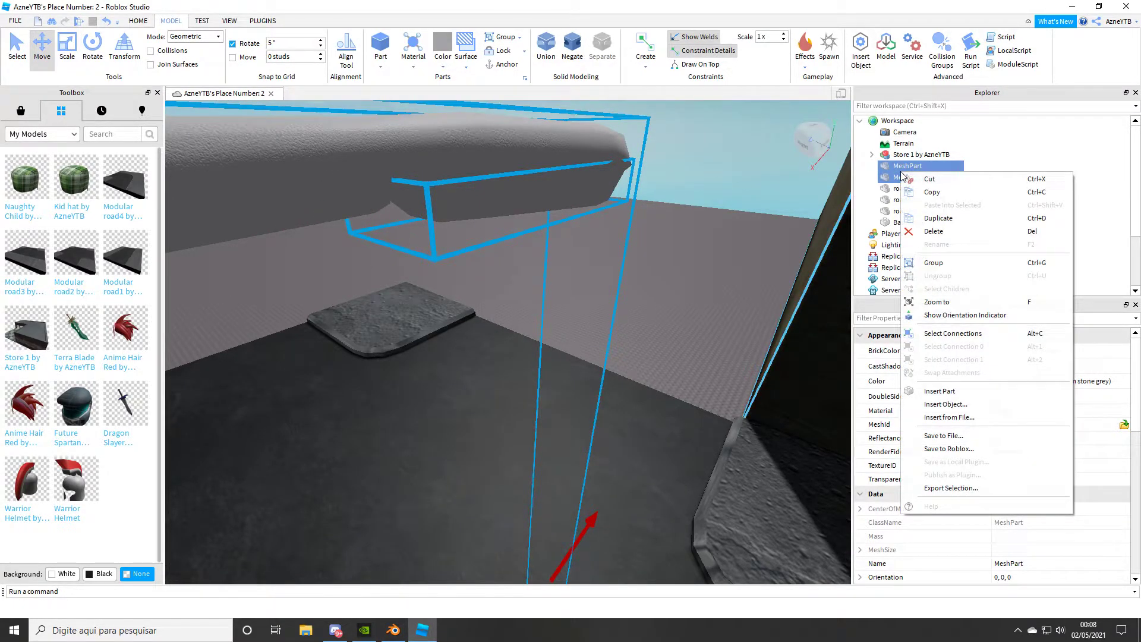
pyautogui.click(939, 260)
pyautogui.click(872, 155)
pyautogui.click(918, 166)
pyautogui.click(919, 177)
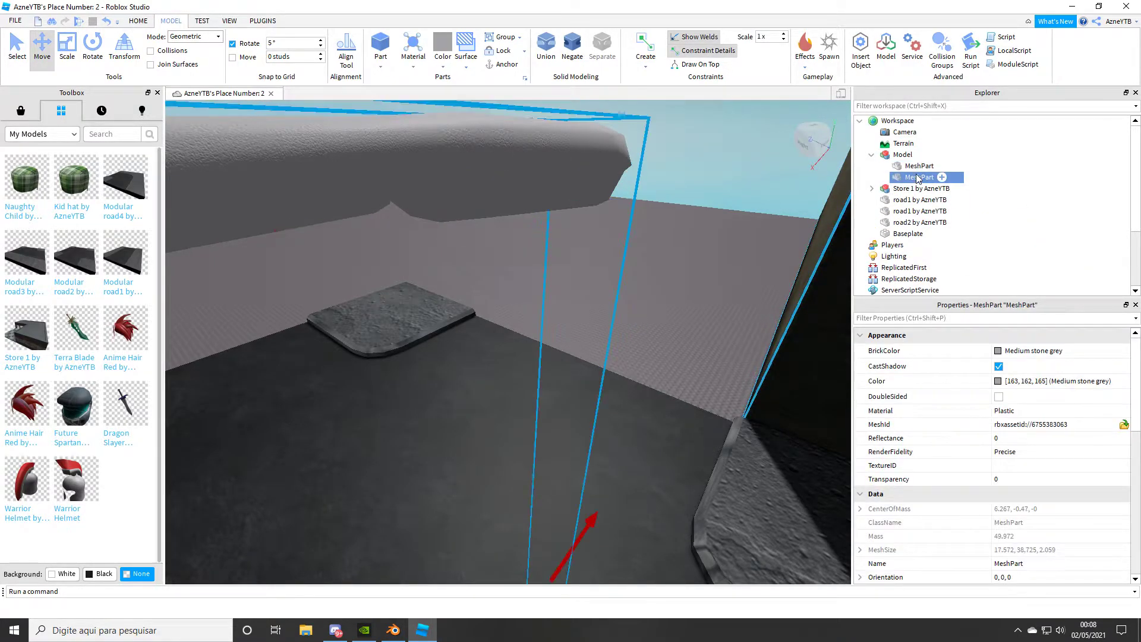
pyautogui.rightClick(919, 178)
pyautogui.click(953, 248)
pyautogui.write('poste')
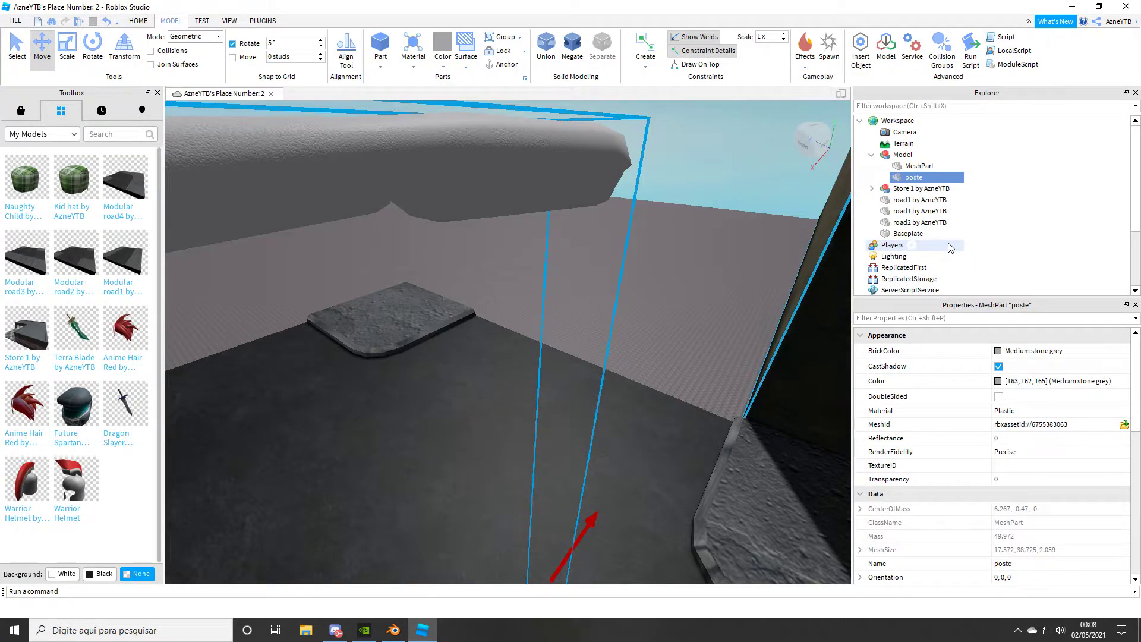
# Set the poste MeshPart's Material to Metal, then select the whole lamp Model.
pyautogui.scroll(-1, 1010, 416)
pyautogui.scroll(1, 1010, 416)
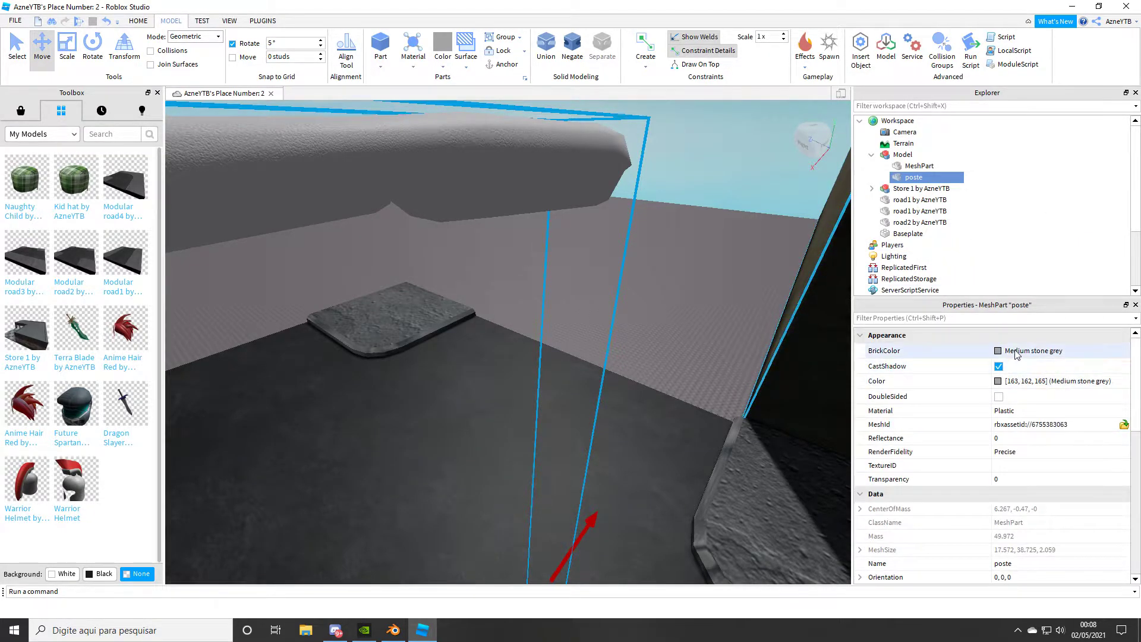
pyautogui.scroll(-3, 1015, 427)
pyautogui.scroll(2, 1004, 475)
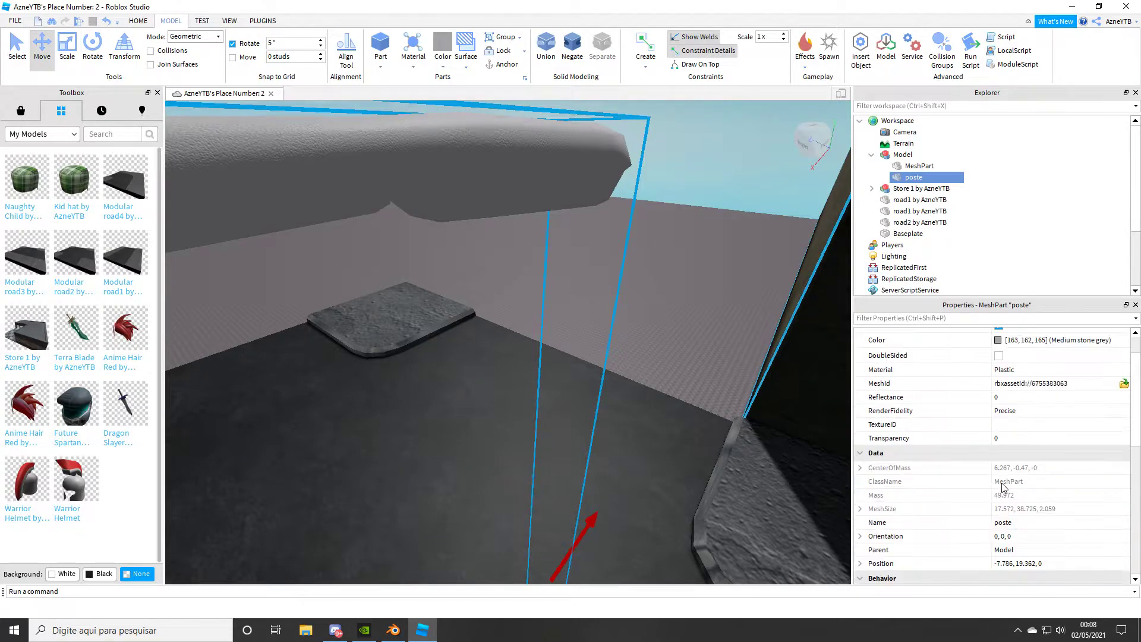
pyautogui.scroll(1, 1003, 452)
pyautogui.click(1015, 412)
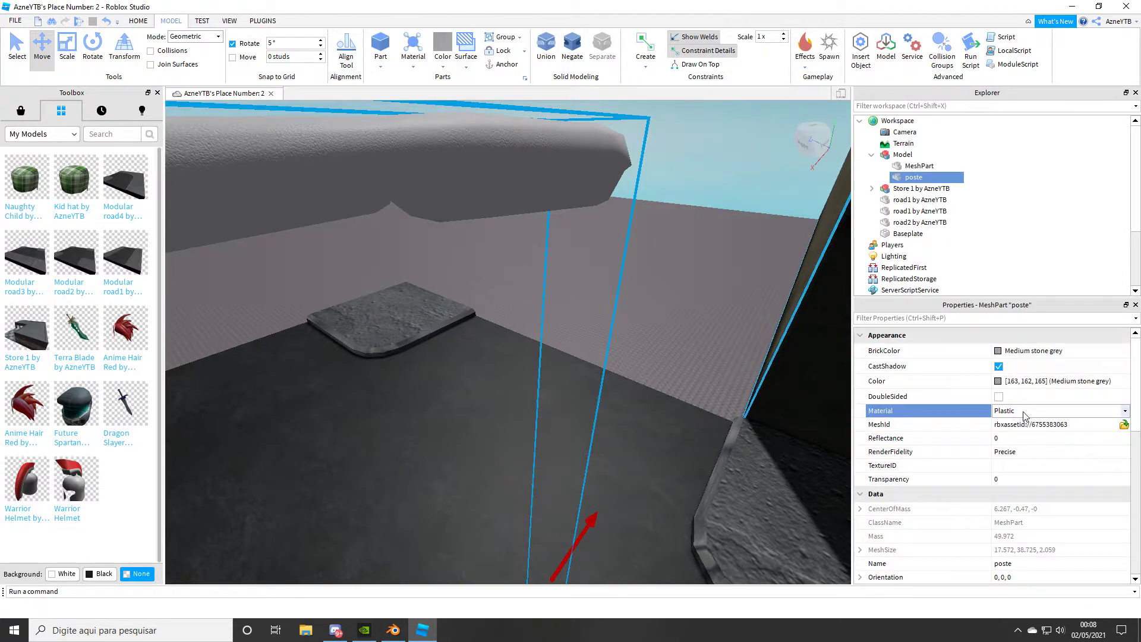
pyautogui.click(1125, 415)
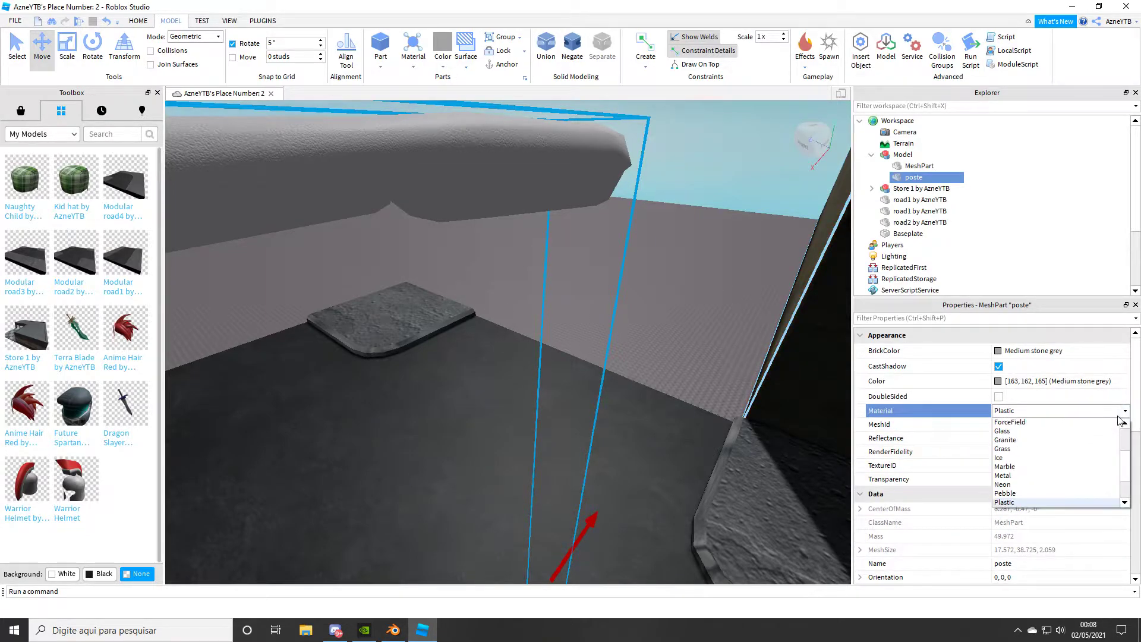
pyautogui.click(1033, 478)
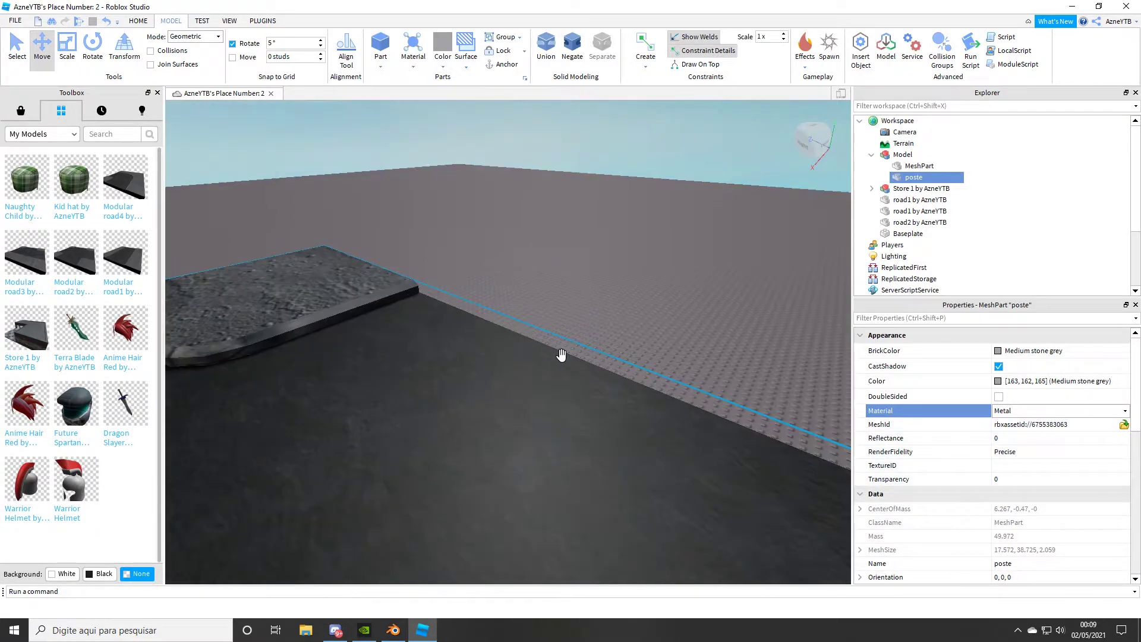
pyautogui.scroll(-5, 562, 355)
pyautogui.scroll(5, 561, 347)
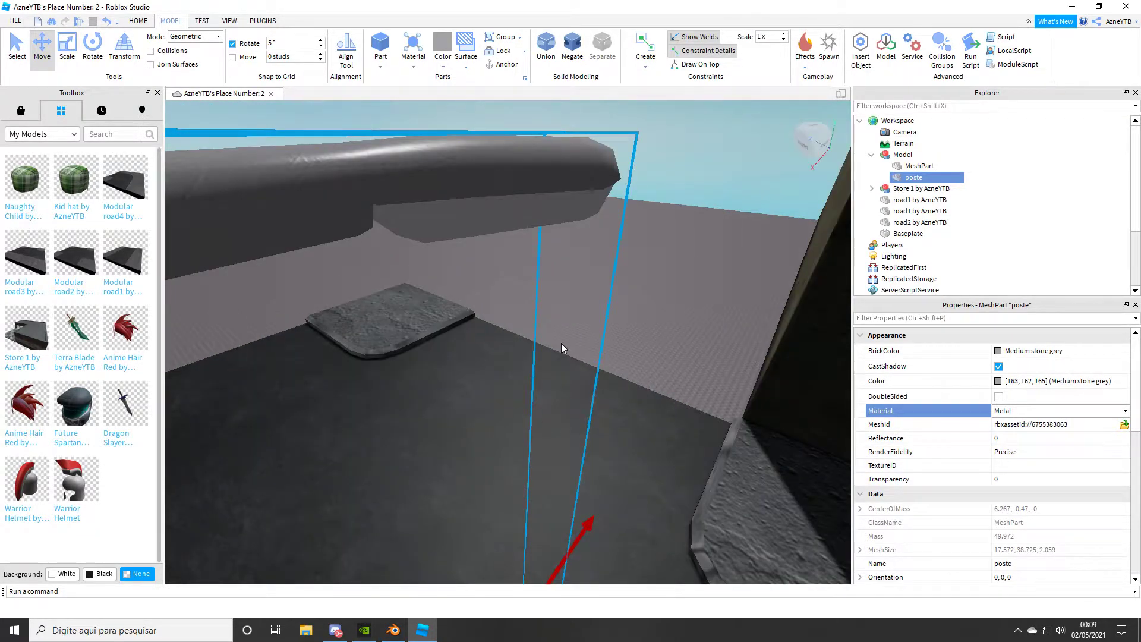
pyautogui.click(522, 221)
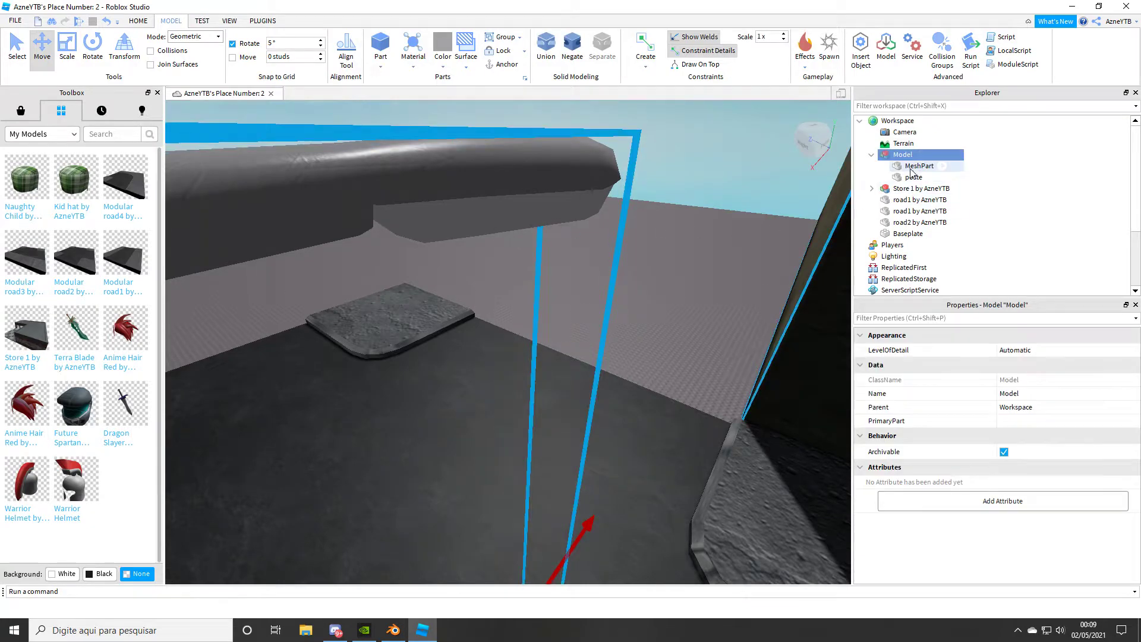
# Rename the lamp head MeshPart in the lamp Model to 'luz'.
pyautogui.click(911, 177)
pyautogui.click(926, 167)
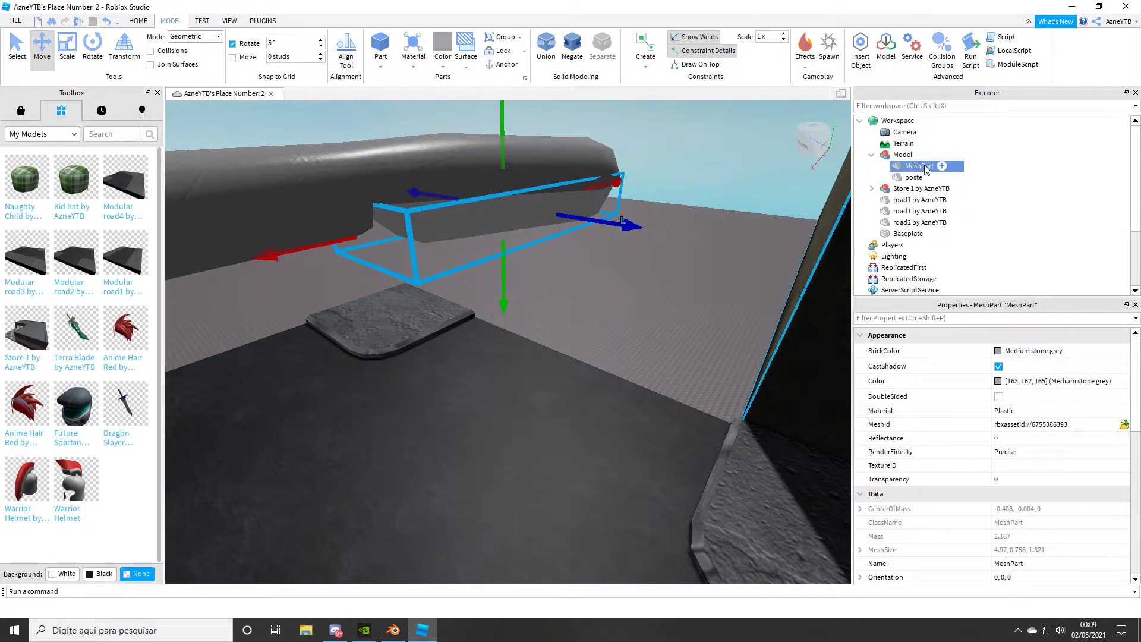
pyautogui.click(903, 155)
pyautogui.click(915, 166)
pyautogui.rightClick(914, 169)
pyautogui.click(963, 243)
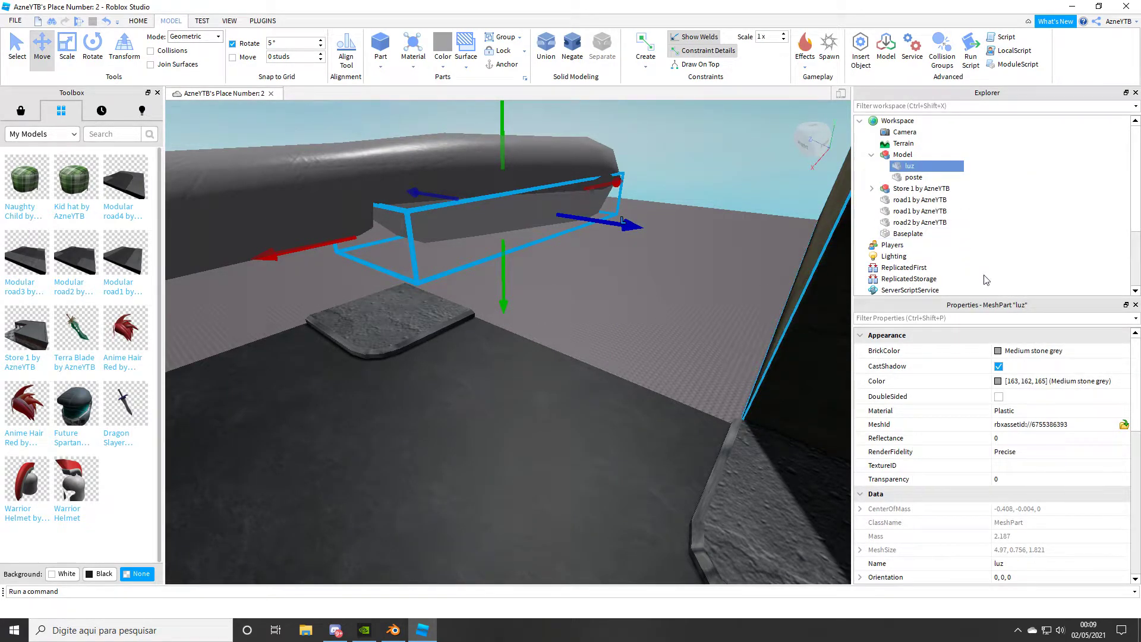
# Set the luz mesh's Material to Neon so it glows white.
pyautogui.scroll(-1, 1016, 449)
pyautogui.scroll(1, 1028, 498)
pyautogui.click(1014, 414)
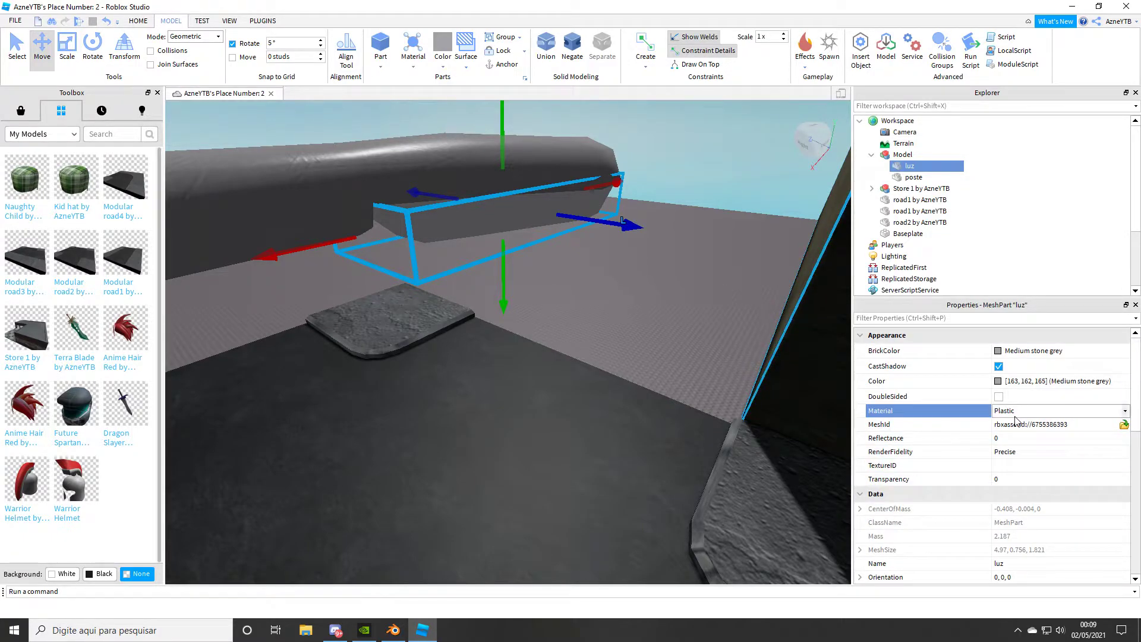
pyautogui.click(1124, 412)
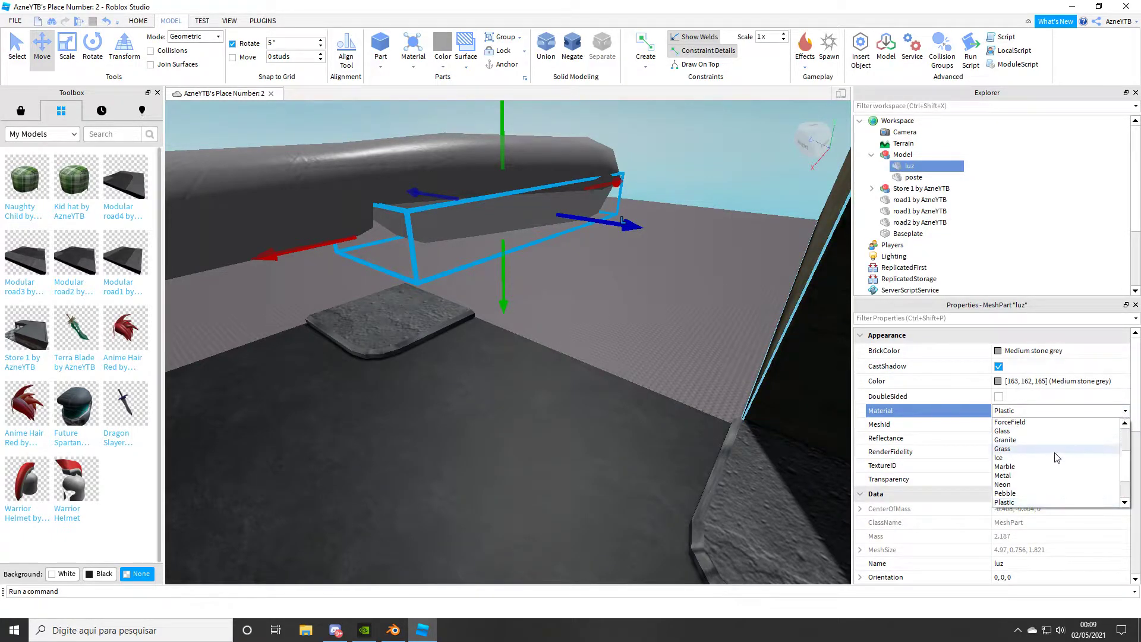
pyautogui.click(1013, 485)
pyautogui.scroll(-1, 747, 390)
pyautogui.scroll(-2, 746, 390)
pyautogui.scroll(-2, 746, 390)
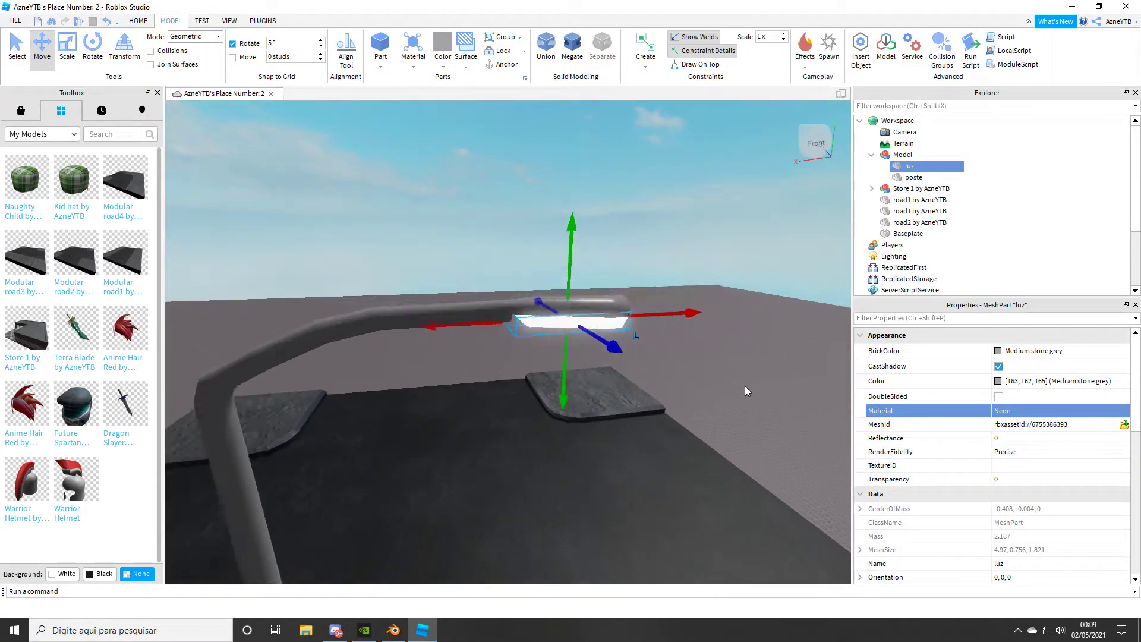
pyautogui.scroll(-2, 746, 390)
pyautogui.scroll(-1, 746, 391)
pyautogui.click(726, 294)
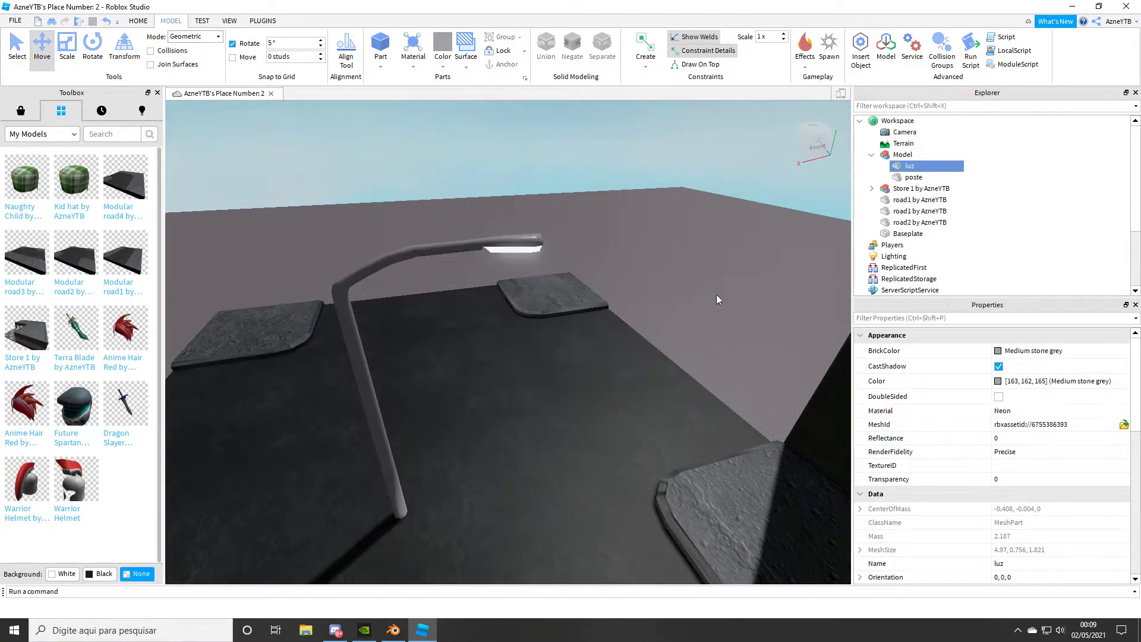
# Drag the lamp Model along the street onto the sidewalk toward the store wall.
pyautogui.click(358, 346)
pyautogui.moveTo(450, 392); pyautogui.dragTo(439, 275)
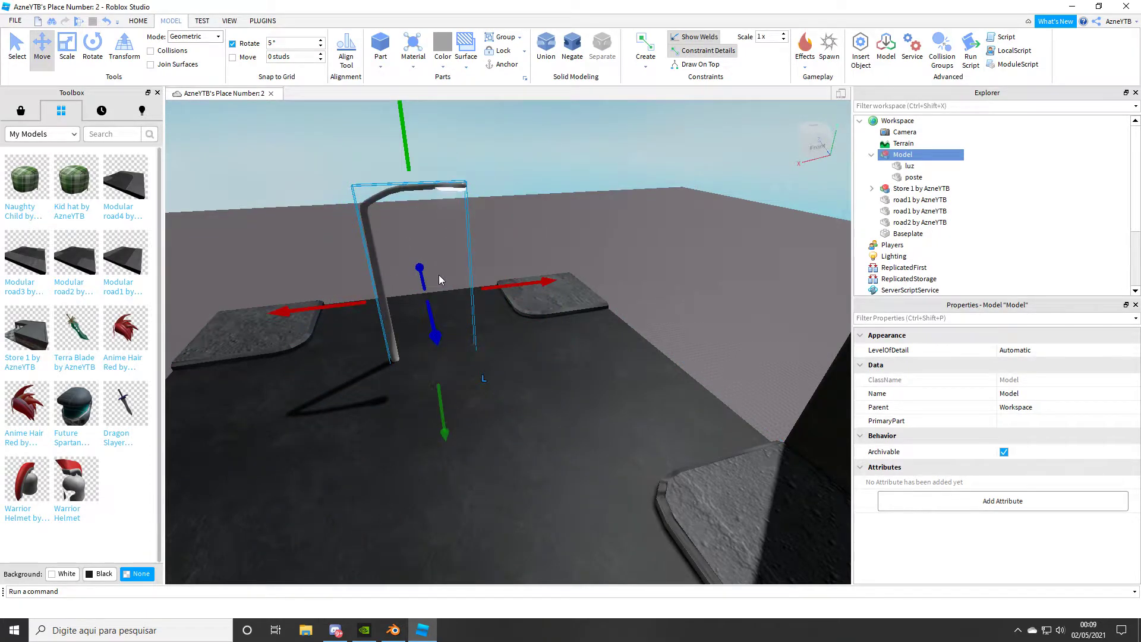
pyautogui.press('s')
pyautogui.moveTo(375, 161); pyautogui.dragTo(396, 156)
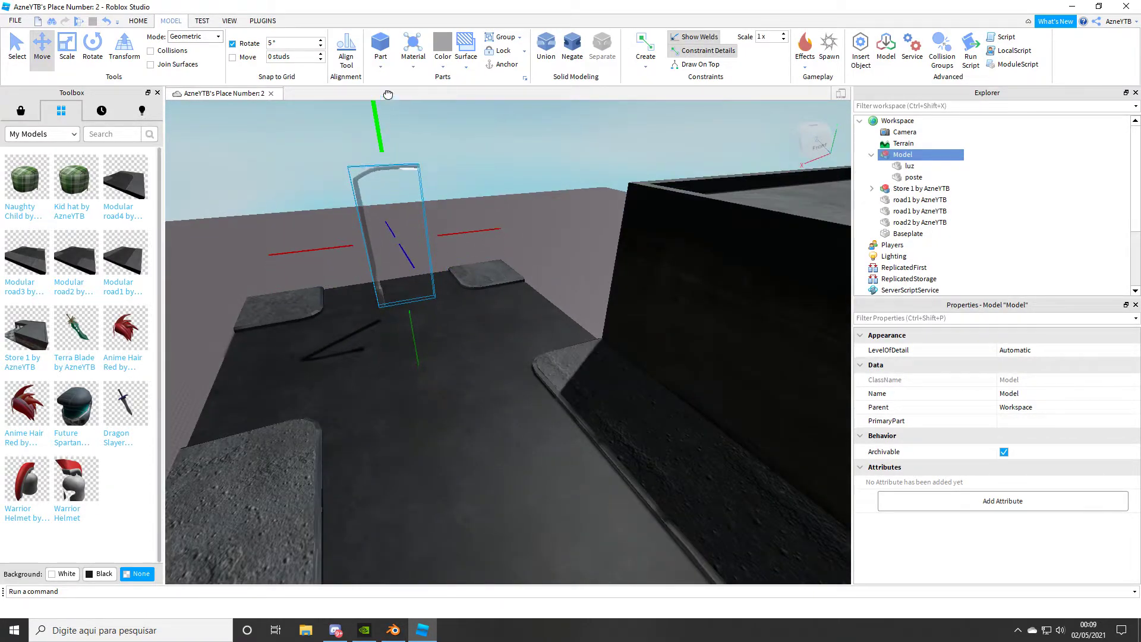
pyautogui.press('s')
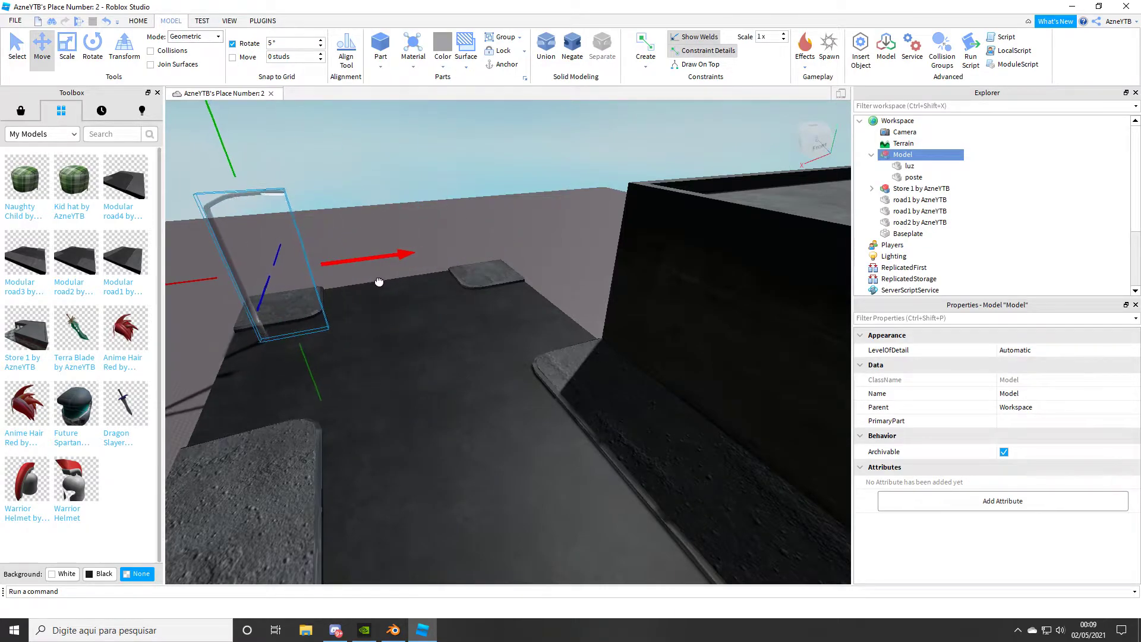
pyautogui.moveTo(379, 372); pyautogui.dragTo(509, 448)
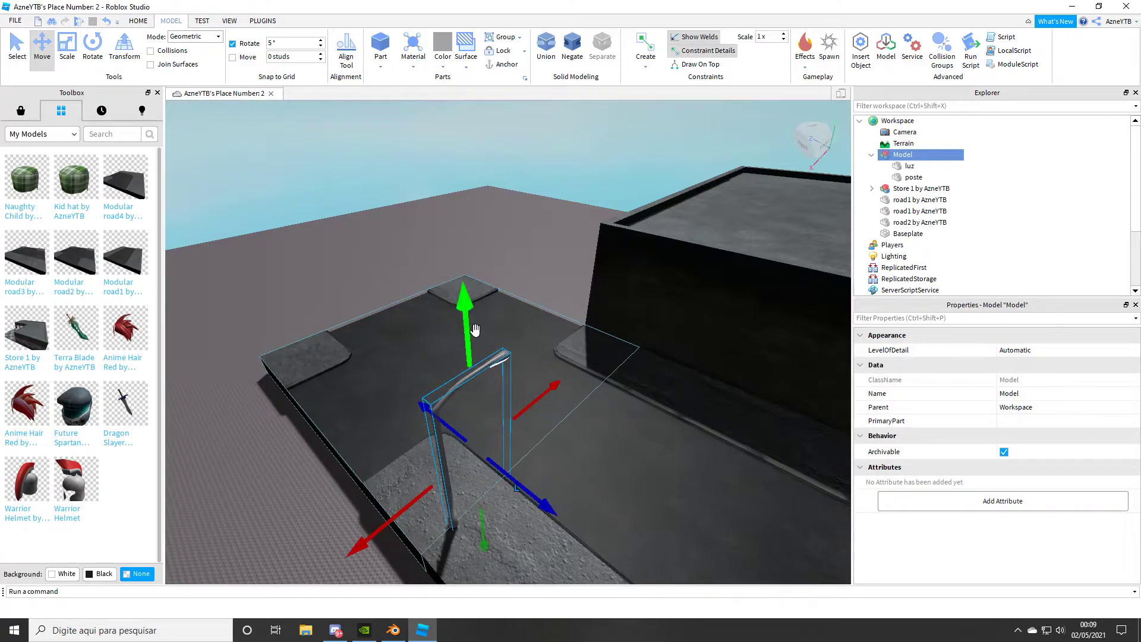
pyautogui.moveTo(523, 390); pyautogui.dragTo(567, 401)
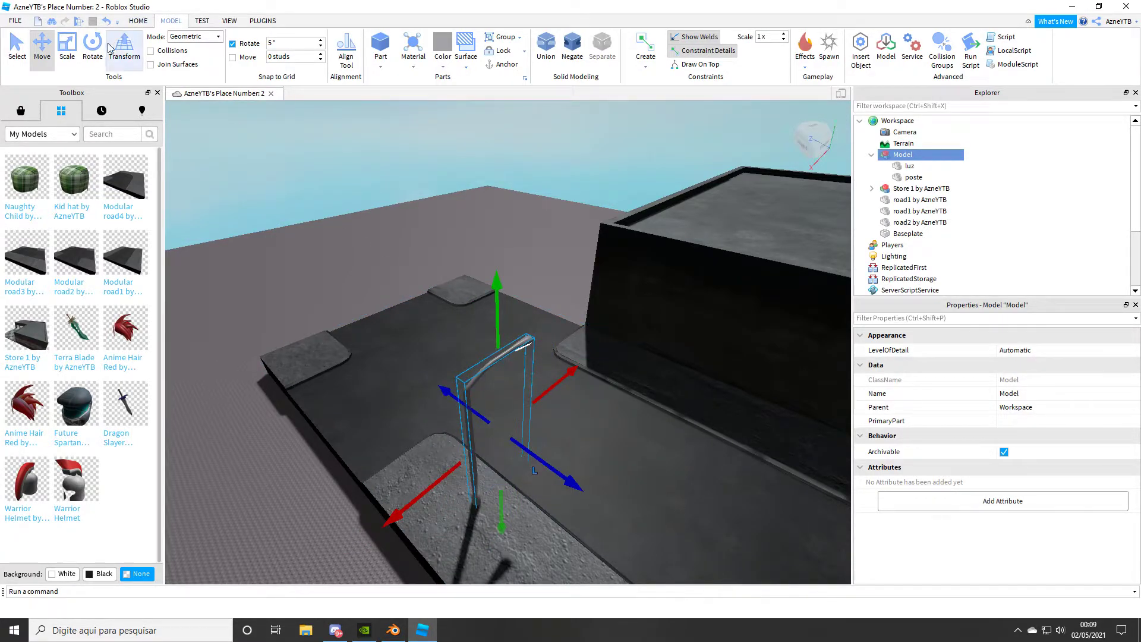
# Scale the lamp post taller and slide it along beside the store.
pyautogui.click(77, 57)
pyautogui.moveTo(509, 342); pyautogui.dragTo(487, 206)
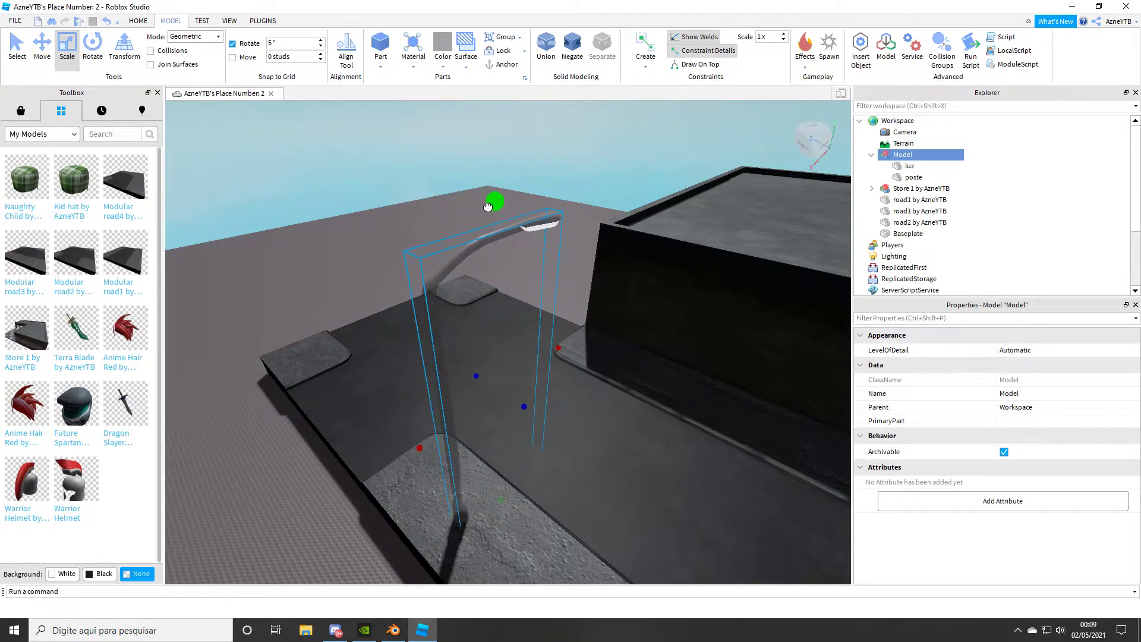
pyautogui.hotkey('ctrl', '2')
pyautogui.moveTo(555, 361); pyautogui.dragTo(578, 348)
# Orbit in close around the lamp post and select its luz part.
pyautogui.scroll(5, 593, 339)
pyautogui.moveTo(591, 339); pyautogui.dragTo(583, 362, button='right')
pyautogui.moveTo(516, 351); pyautogui.dragTo(487, 329, button='right')
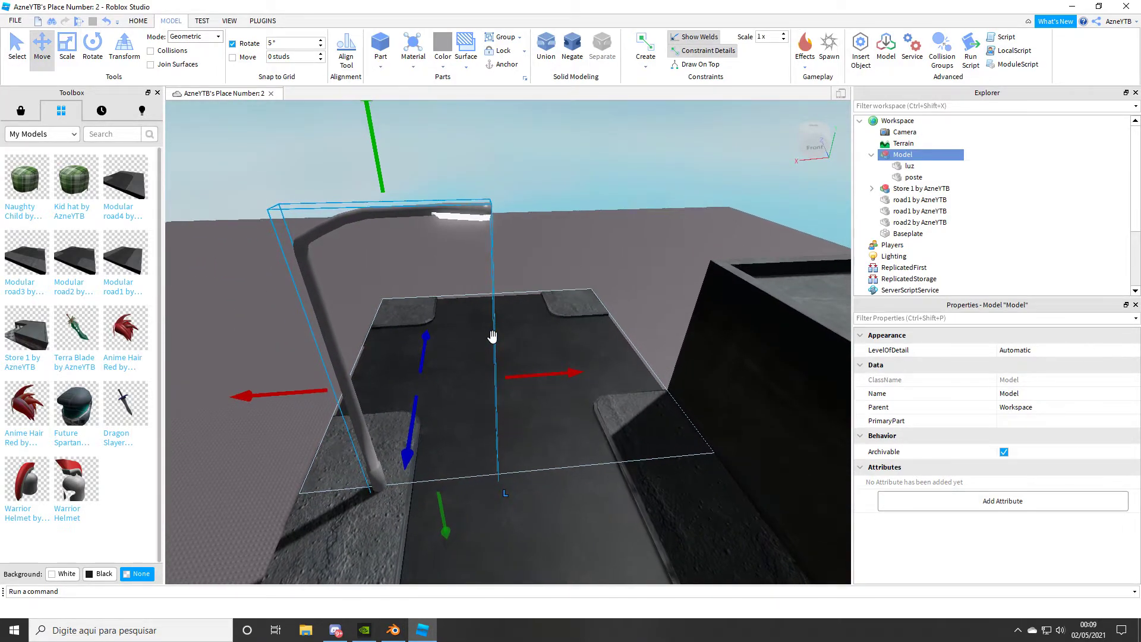
pyautogui.moveTo(486, 330); pyautogui.dragTo(487, 329, button='right')
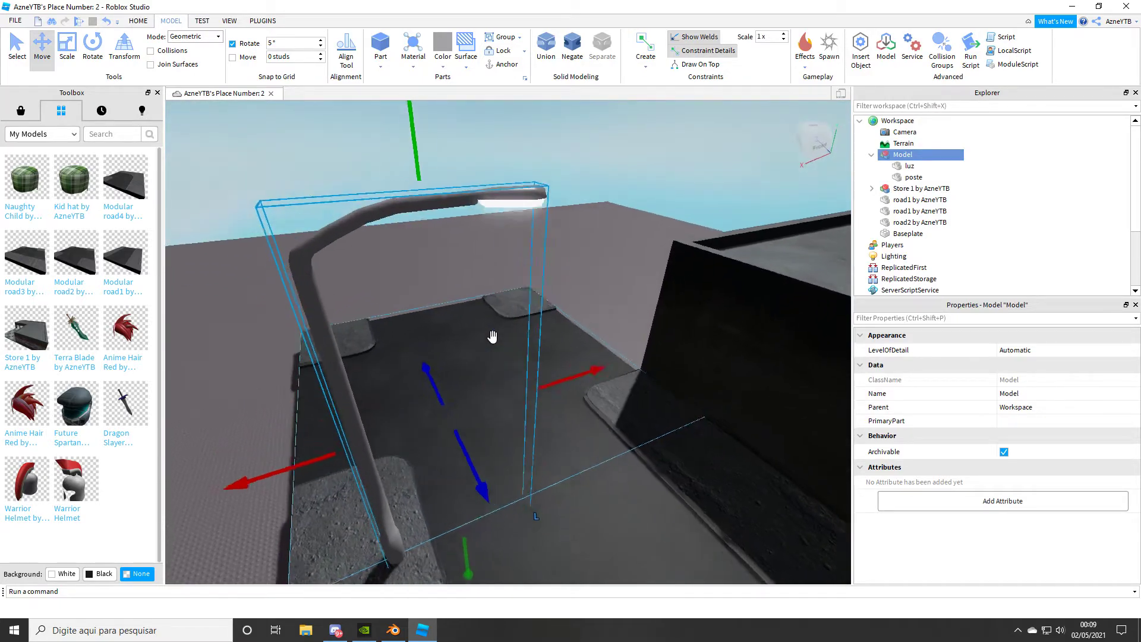
pyautogui.scroll(3, 487, 330)
pyautogui.scroll(2, 487, 330)
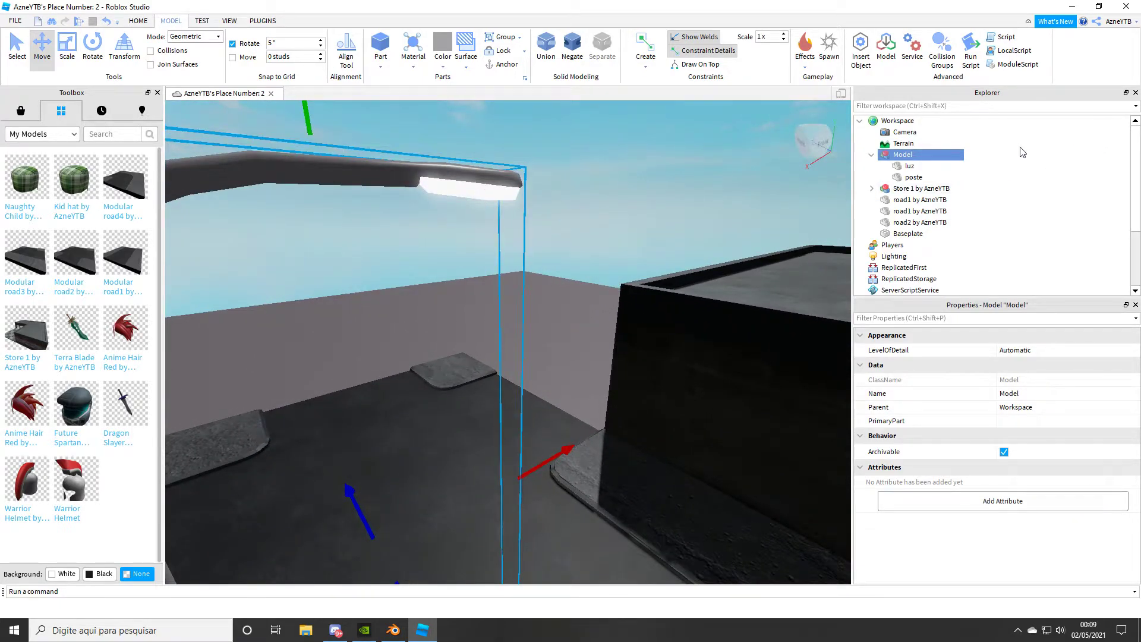
pyautogui.click(909, 166)
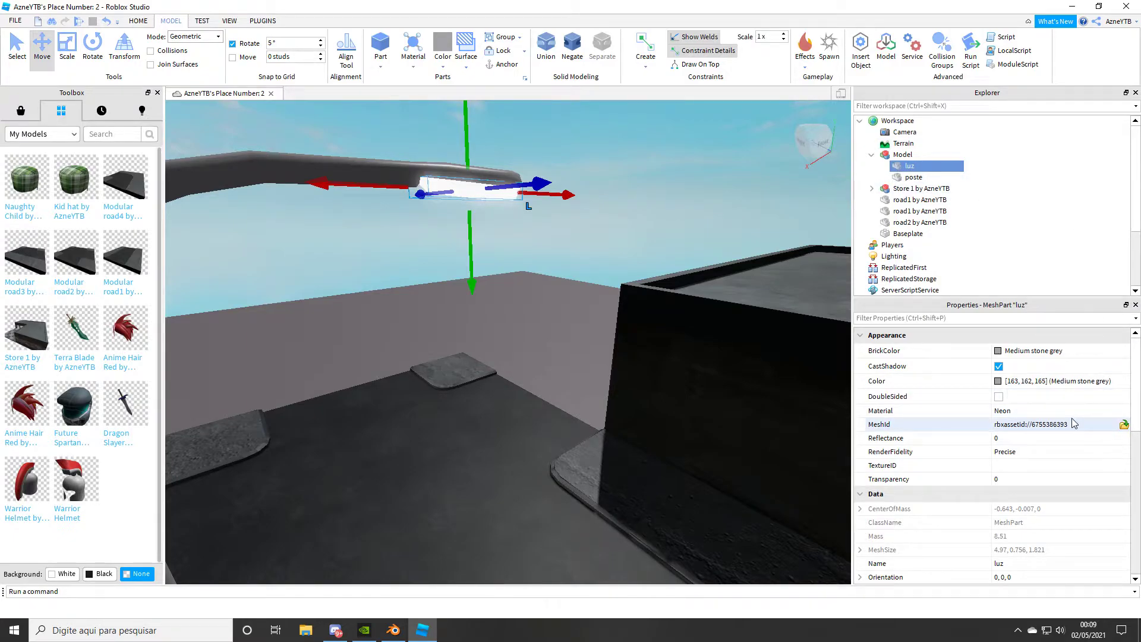
# Insert a SurfaceLight under luz via the 'ligh' search and select it.
pyautogui.click(922, 166)
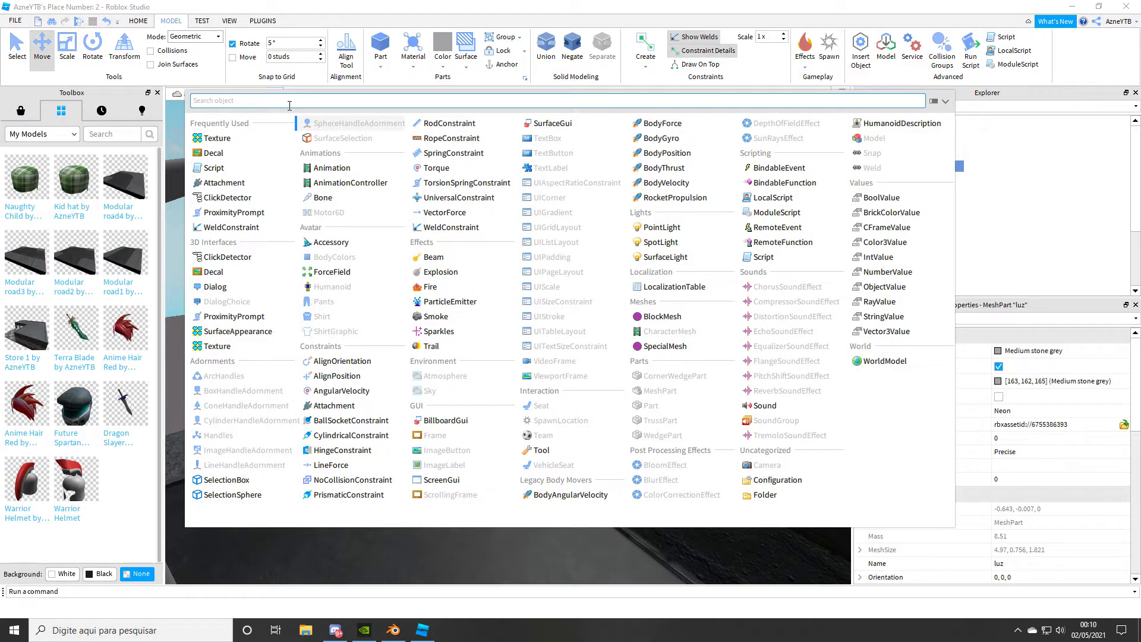
pyautogui.write('ligh')
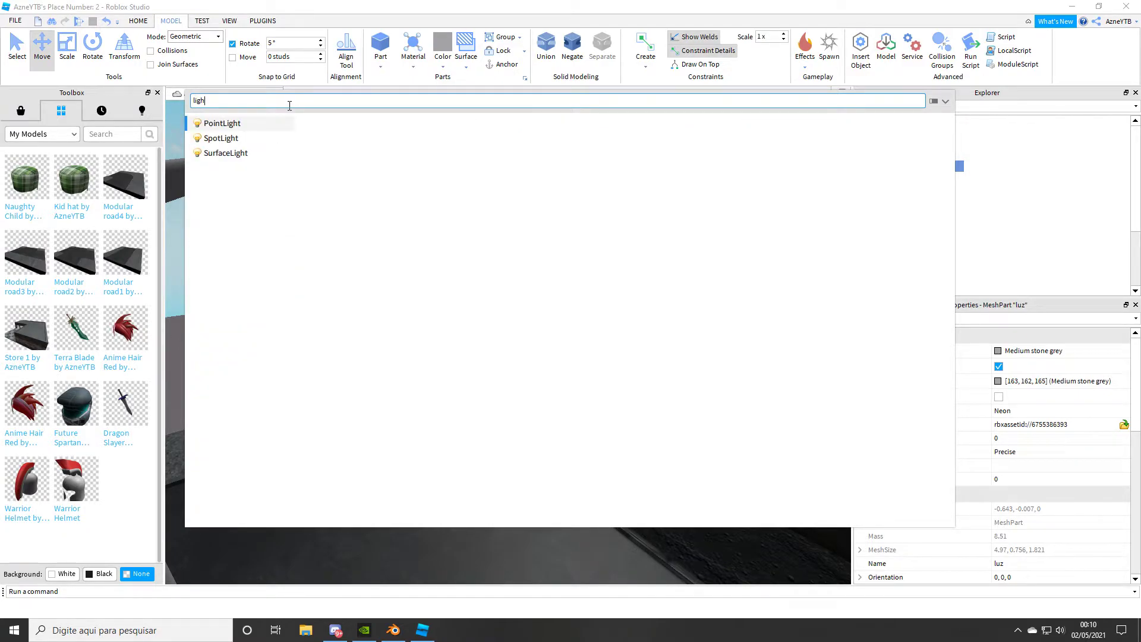
pyautogui.click(226, 154)
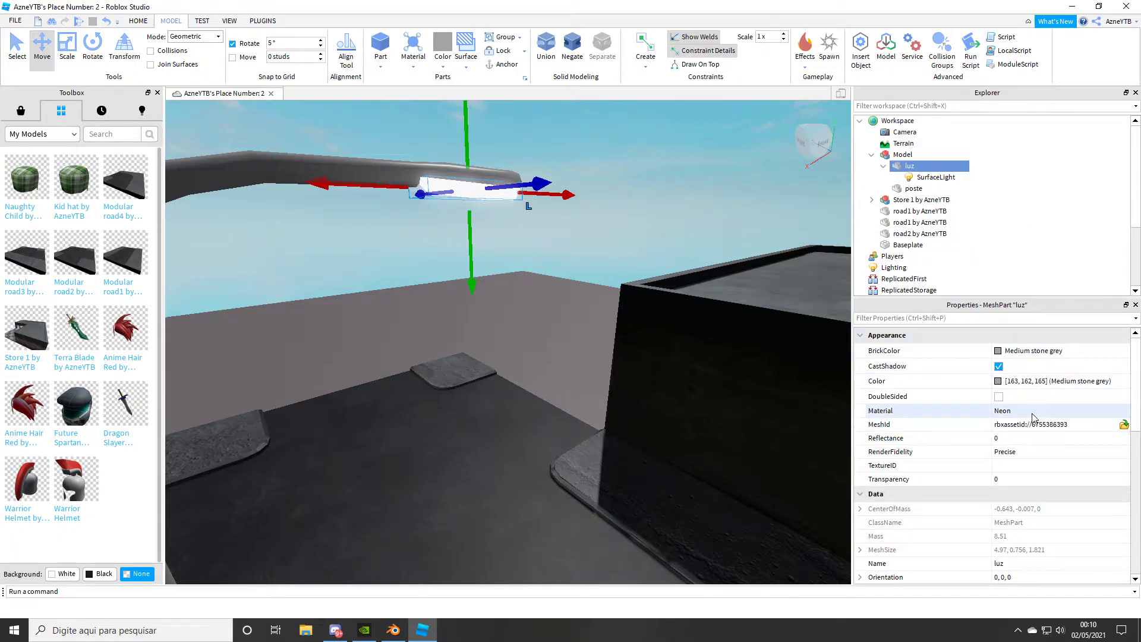
pyautogui.scroll(-2, 1022, 466)
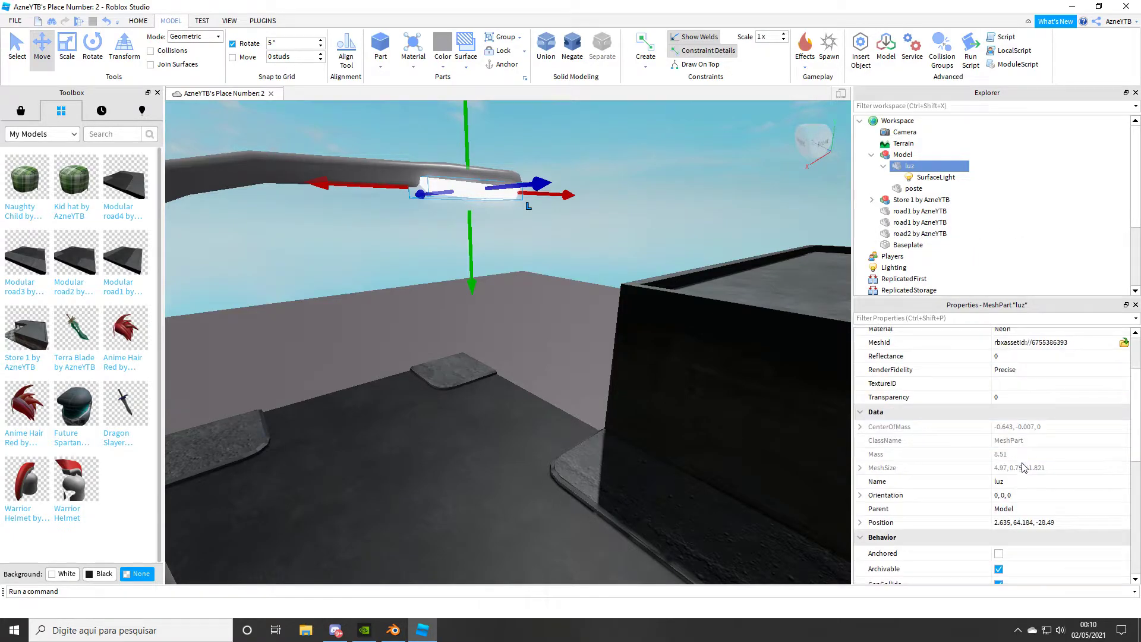
pyautogui.scroll(-1, 1031, 477)
pyautogui.scroll(-2, 1032, 477)
pyautogui.scroll(4, 1032, 478)
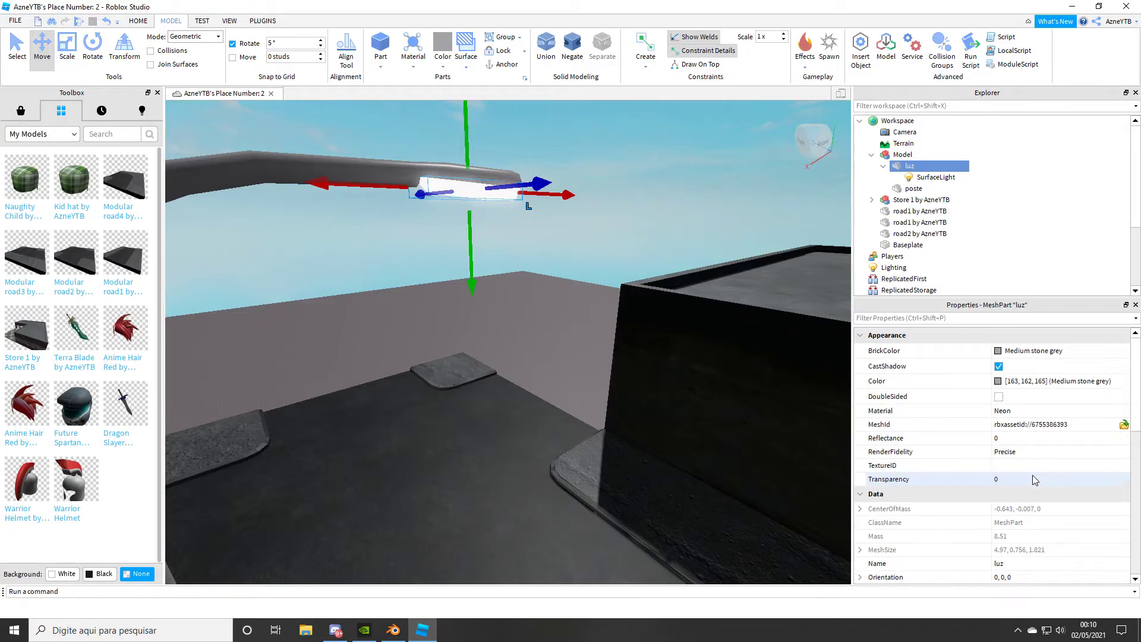
pyautogui.scroll(-1, 1033, 479)
pyautogui.scroll(-1, 1032, 478)
pyautogui.scroll(-1, 1032, 478)
pyautogui.scroll(-2, 1033, 479)
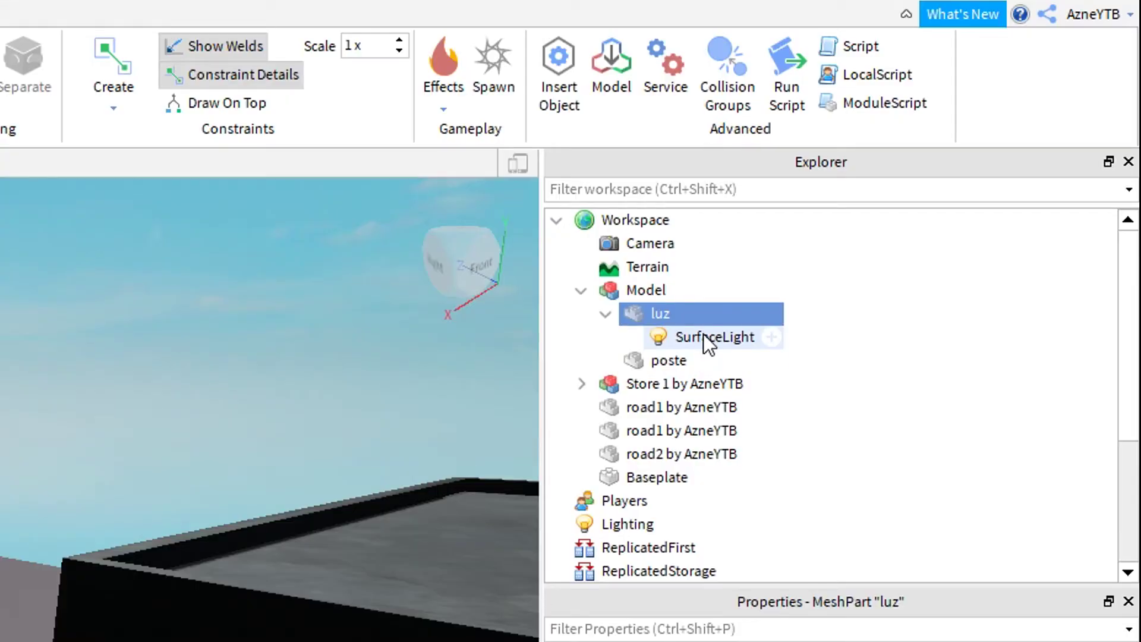
pyautogui.click(696, 341)
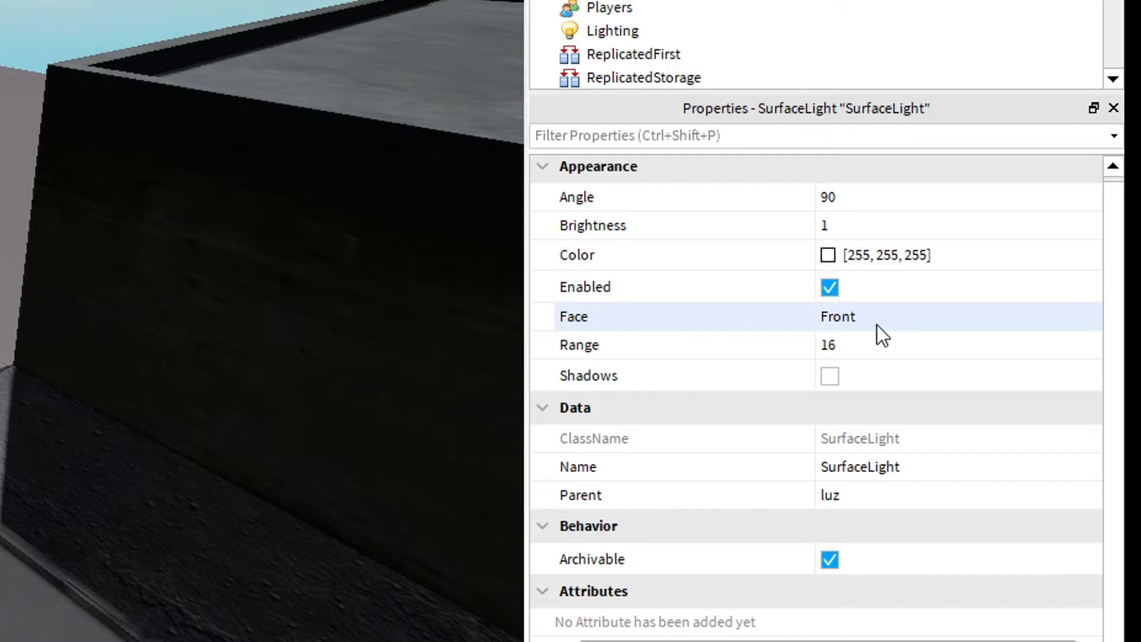
# Set the SurfaceLight's Face to Bottom.
pyautogui.click(877, 325)
pyautogui.click(1094, 318)
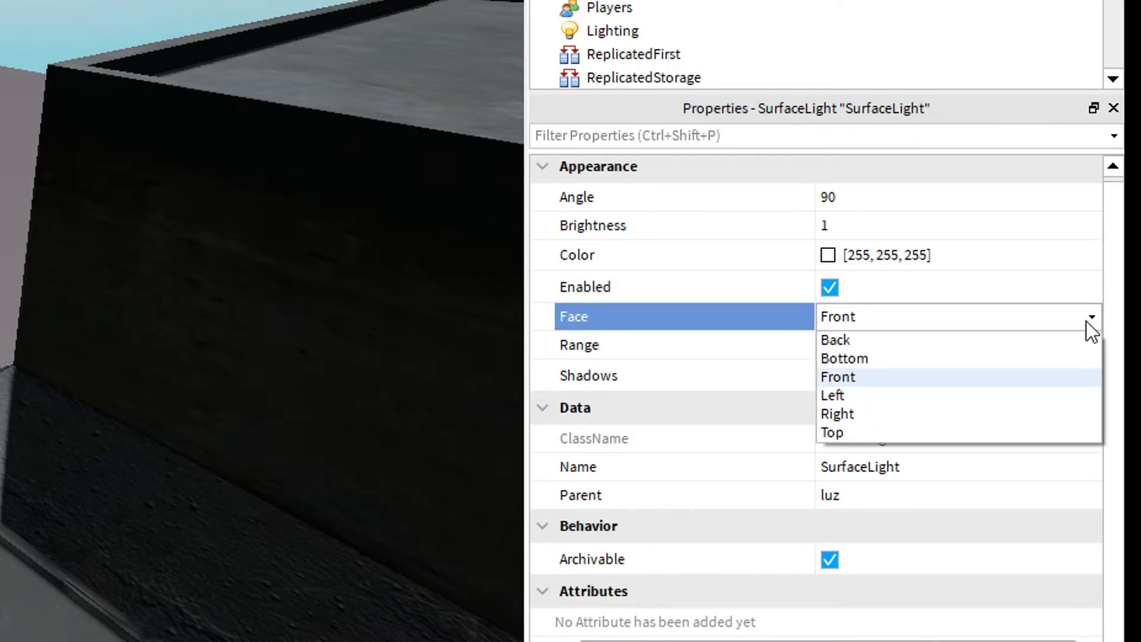
pyautogui.click(880, 358)
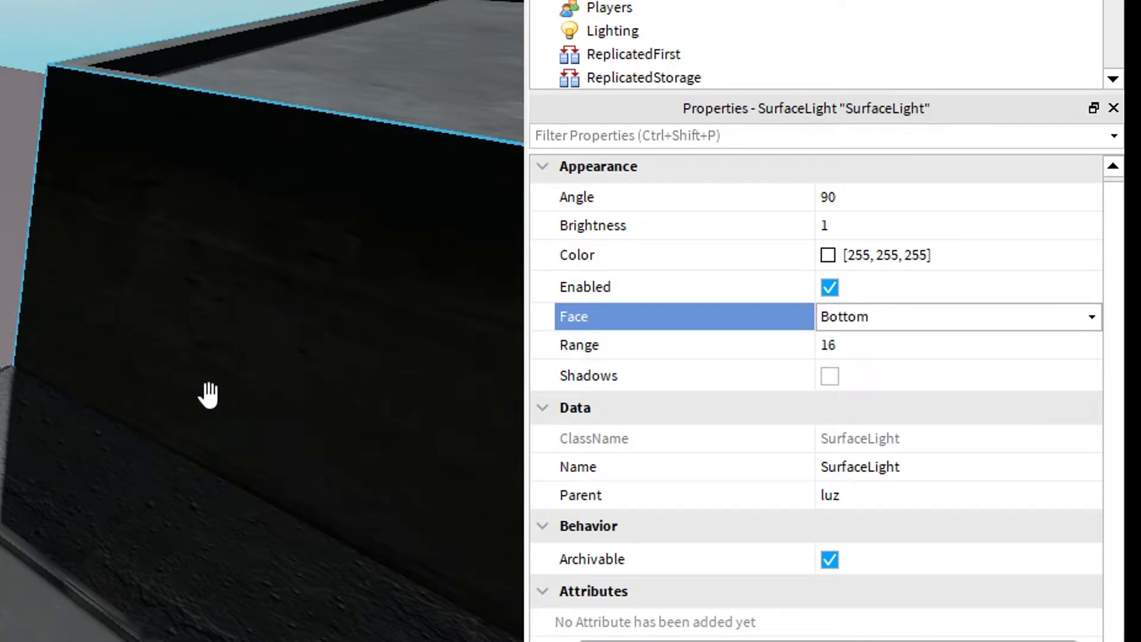
pyautogui.scroll(-5, 745, 454)
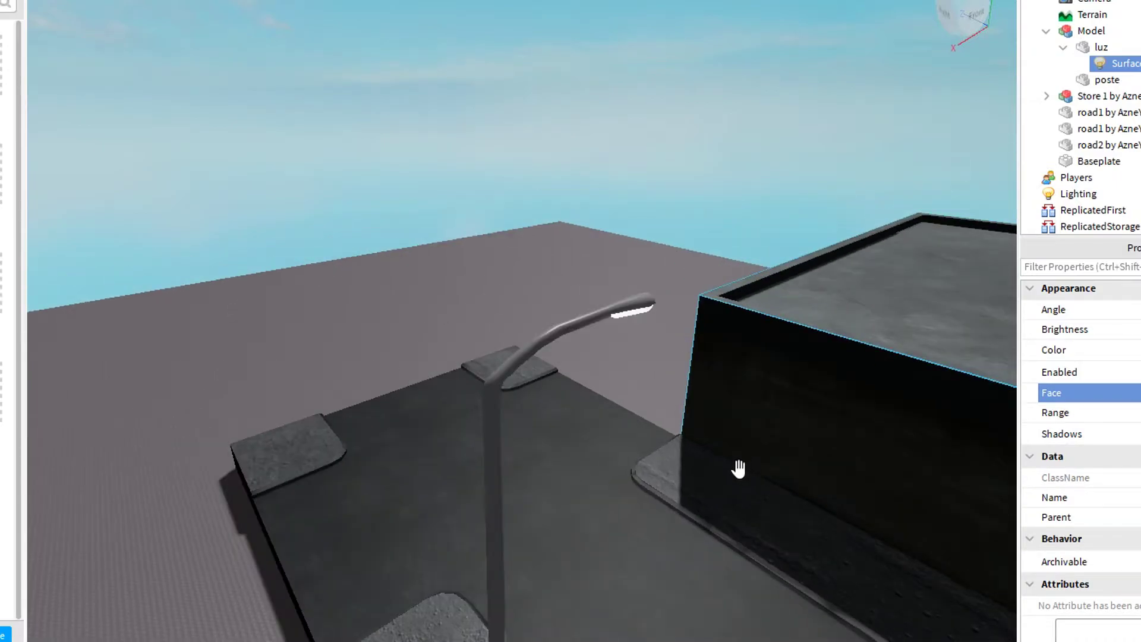
pyautogui.scroll(3, 696, 472)
pyautogui.scroll(3, 678, 425)
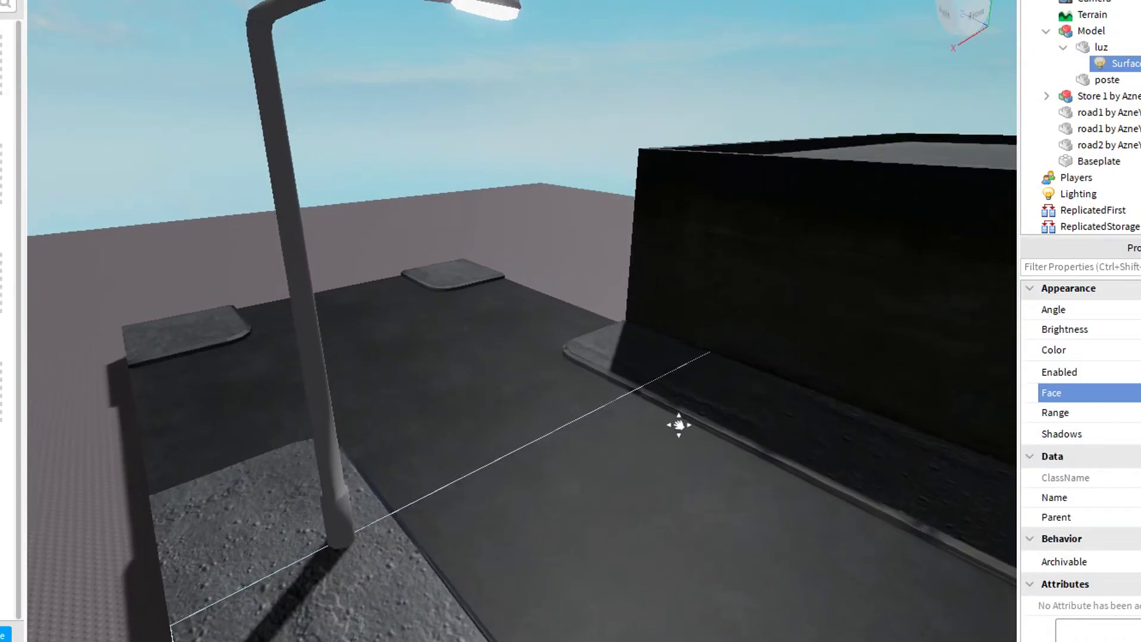
pyautogui.scroll(-3, 679, 425)
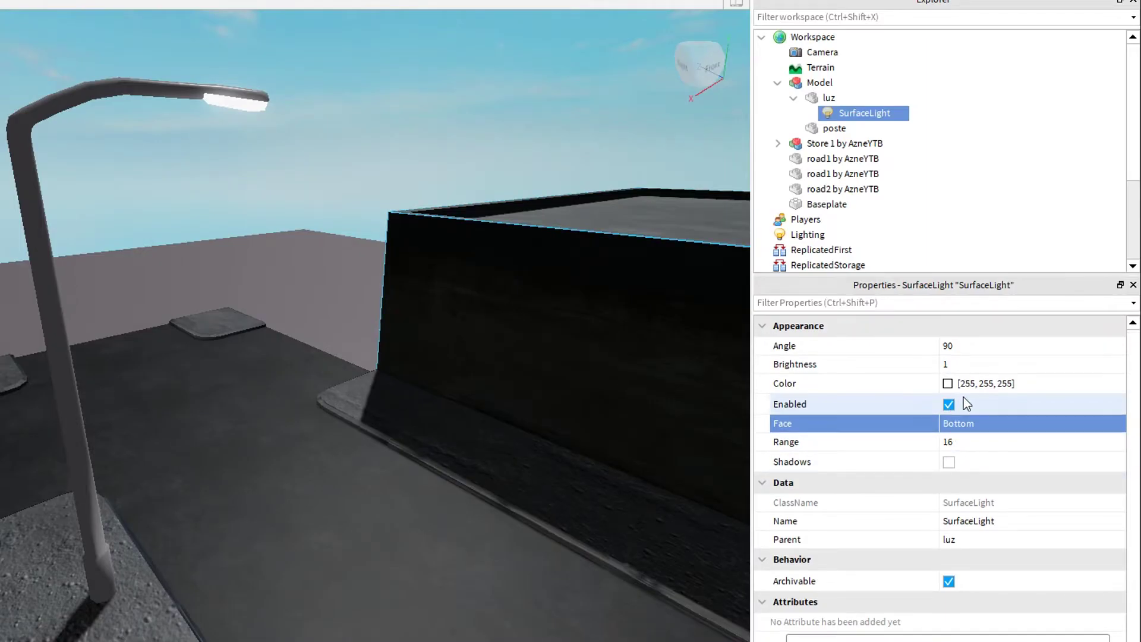
# Adjust the light's Brightness, try the Front and Left faces, and toggle Shadows.
pyautogui.click(960, 361)
pyautogui.moveTo(1001, 364)
pyautogui.mouseDown()
pyautogui.moveTo(1074, 367)
pyautogui.moveTo(984, 372)
pyautogui.mouseUp()
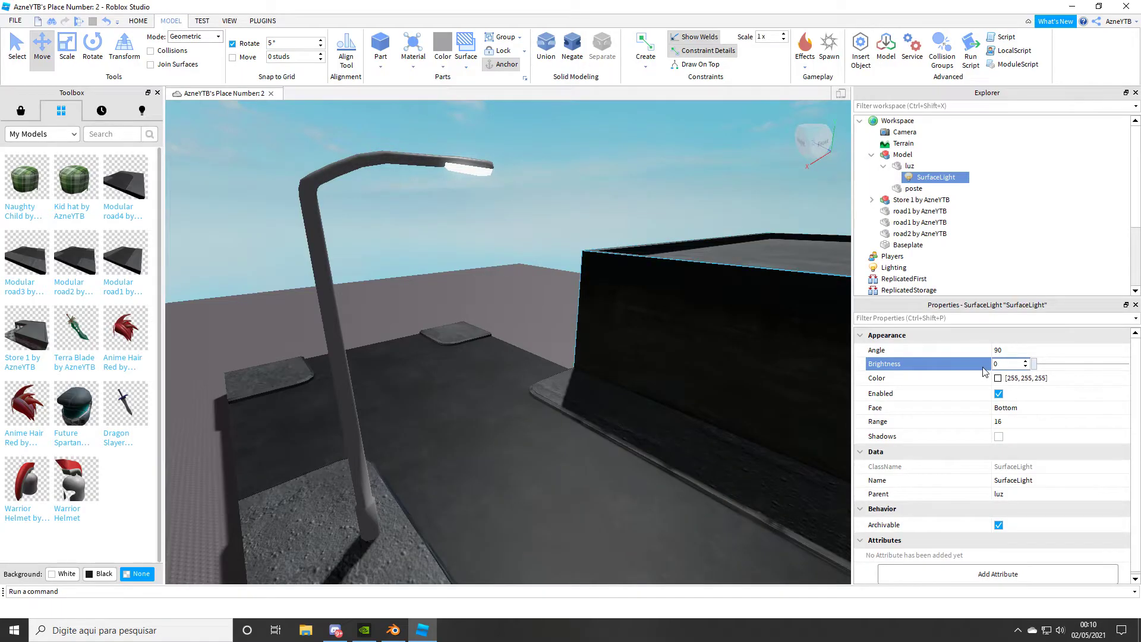
pyautogui.click(1014, 409)
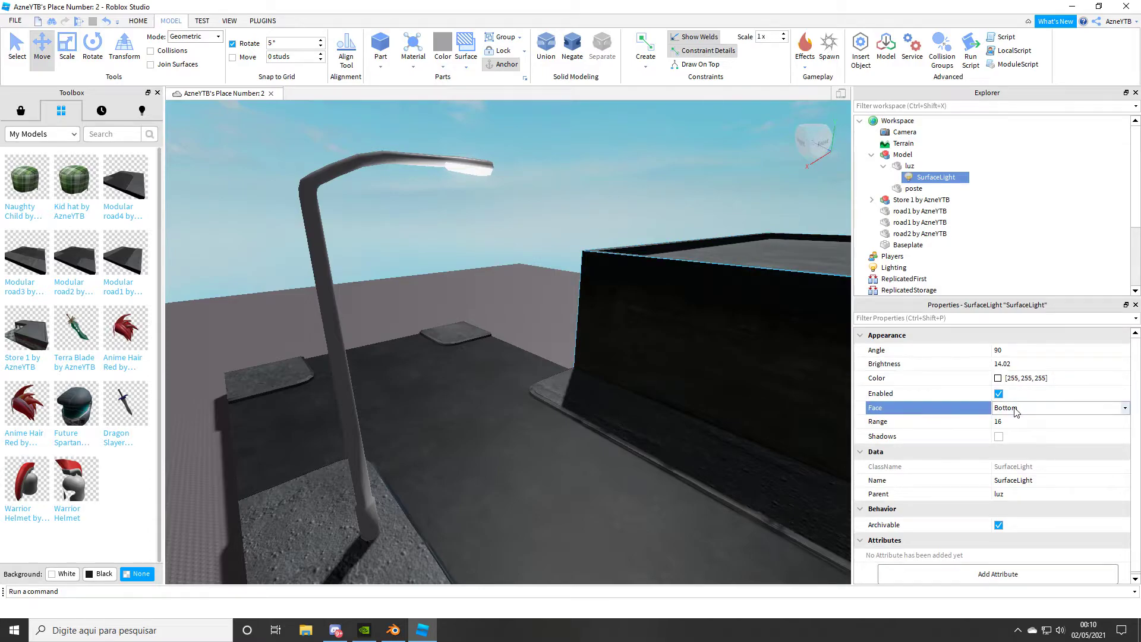
pyautogui.click(1117, 409)
pyautogui.click(1030, 439)
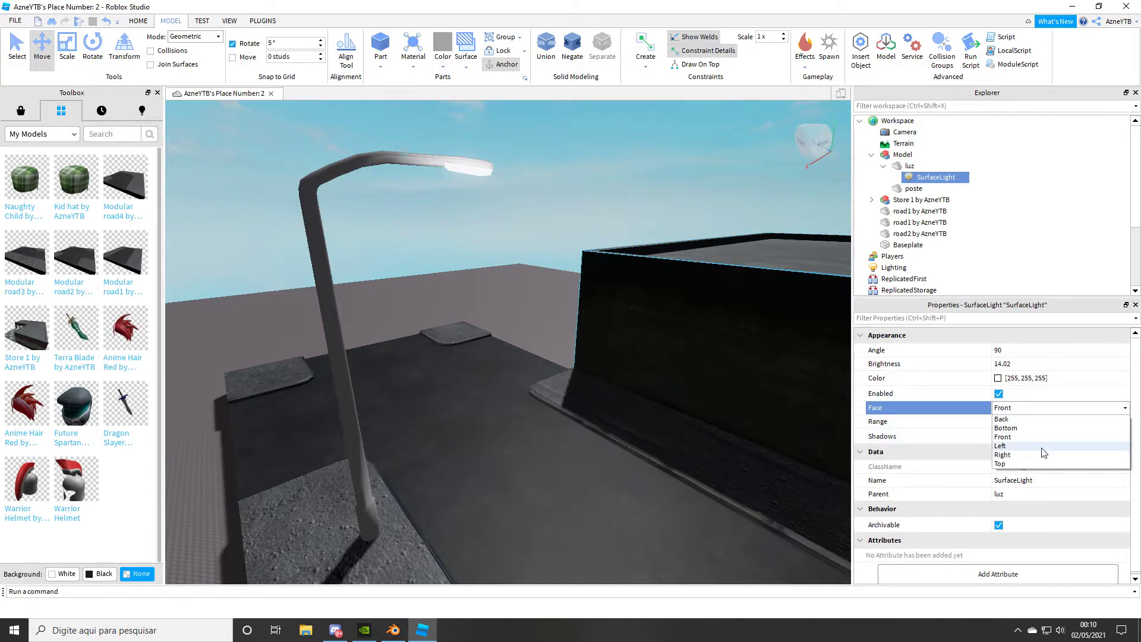
pyautogui.click(1041, 447)
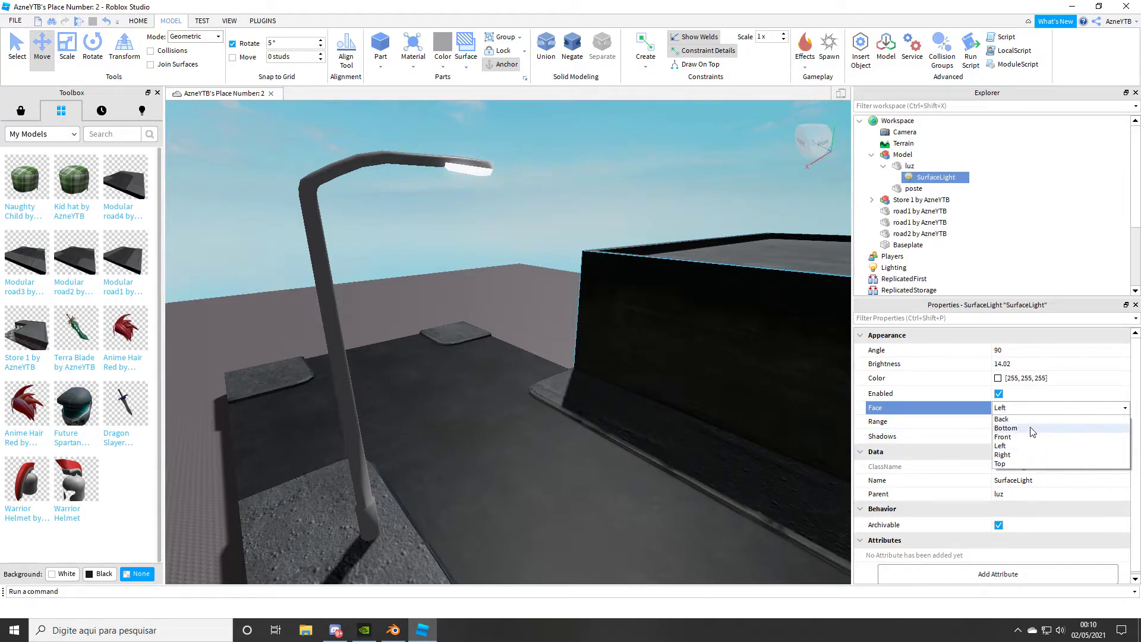
pyautogui.click(999, 437)
pyautogui.click(1007, 422)
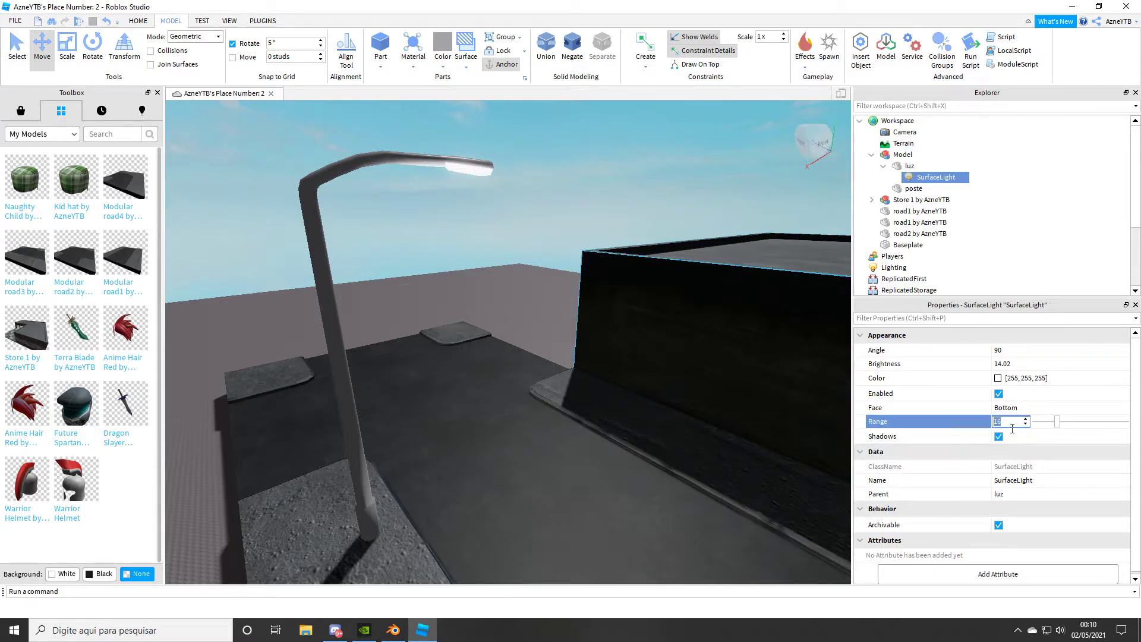
# Enter Range 42, then tune the SurfaceLight to Range 60 and Brightness 11.46.
pyautogui.write('42')
pyautogui.moveTo(671, 432); pyautogui.dragTo(587, 437, button='right')
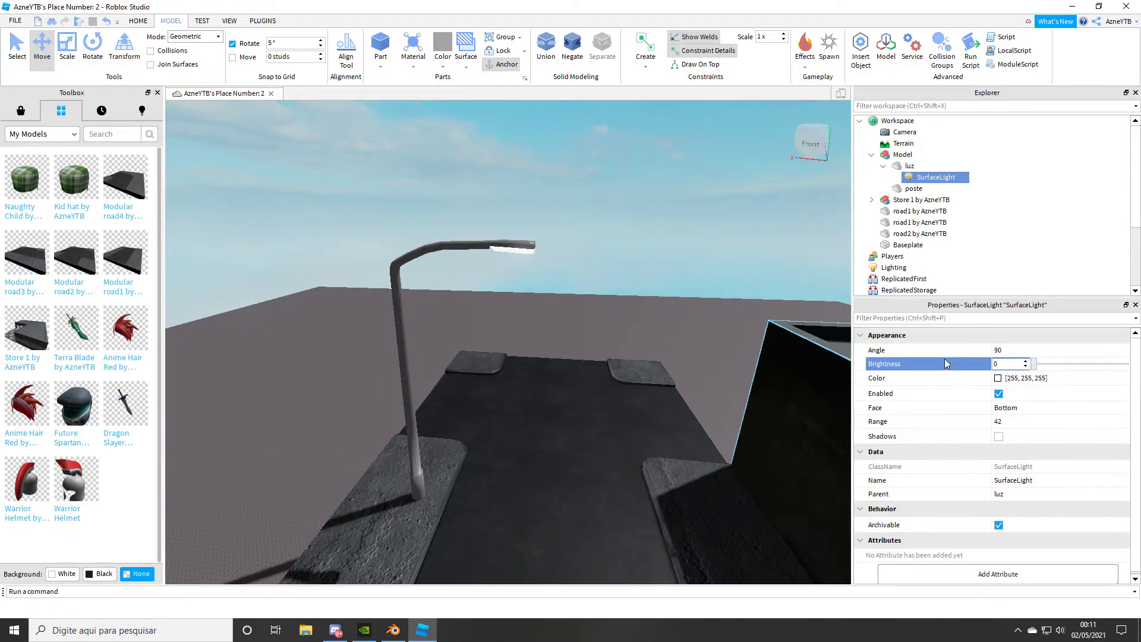
pyautogui.click(1045, 421)
pyautogui.moveTo(1099, 422); pyautogui.dragTo(1124, 419)
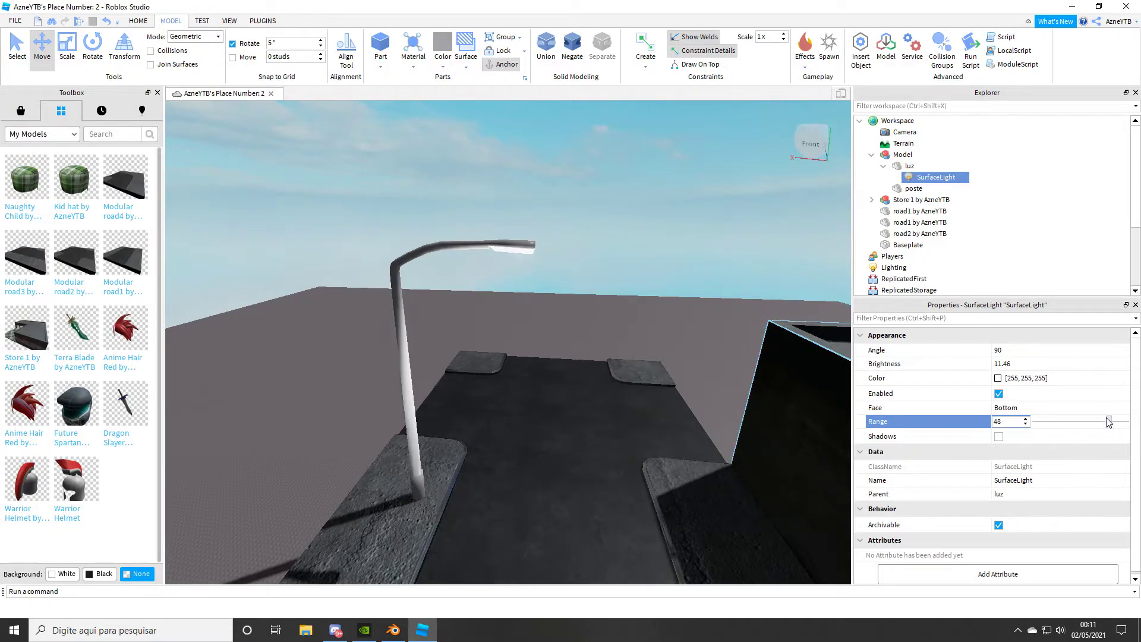
pyautogui.moveTo(1124, 419)
pyautogui.mouseDown()
pyautogui.moveTo(1096, 419)
pyautogui.moveTo(1127, 419)
pyautogui.mouseUp()
pyautogui.moveTo(637, 382); pyautogui.dragTo(654, 385, button='right')
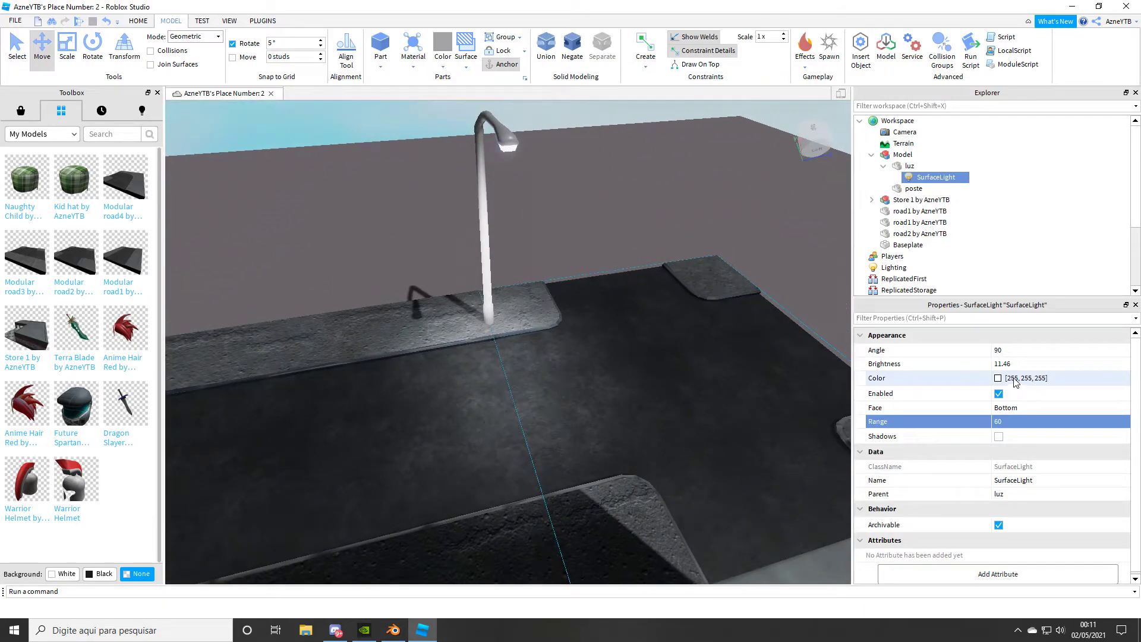
pyautogui.scroll(-1, 1015, 392)
pyautogui.scroll(1, 1025, 405)
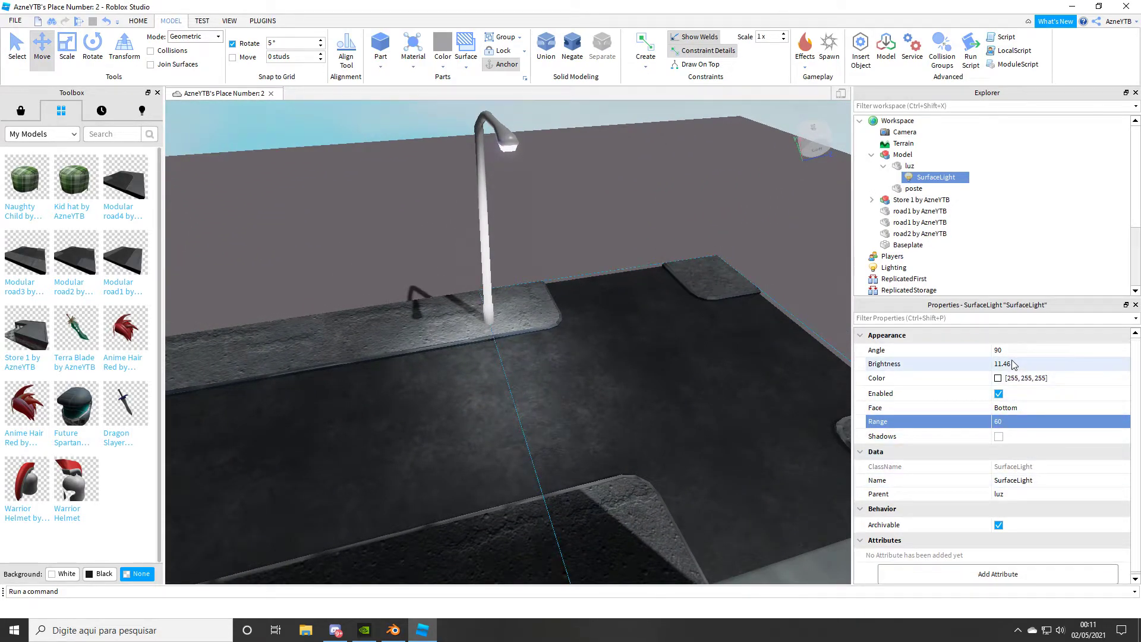
pyautogui.click(1065, 494)
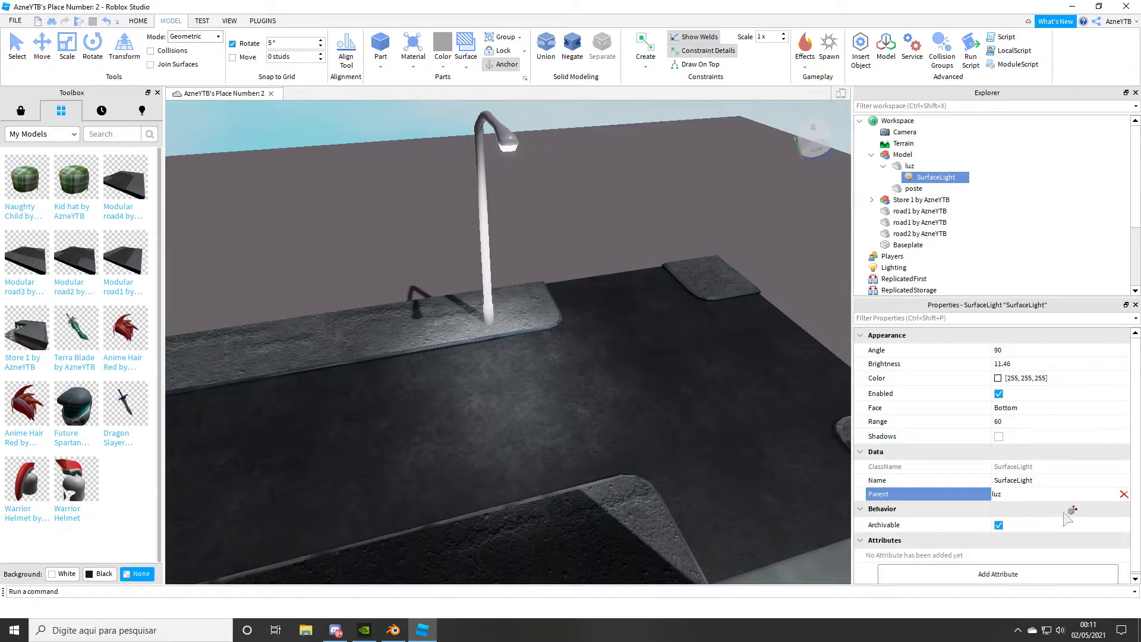
pyautogui.moveTo(1133, 424); pyautogui.dragTo(1125, 429)
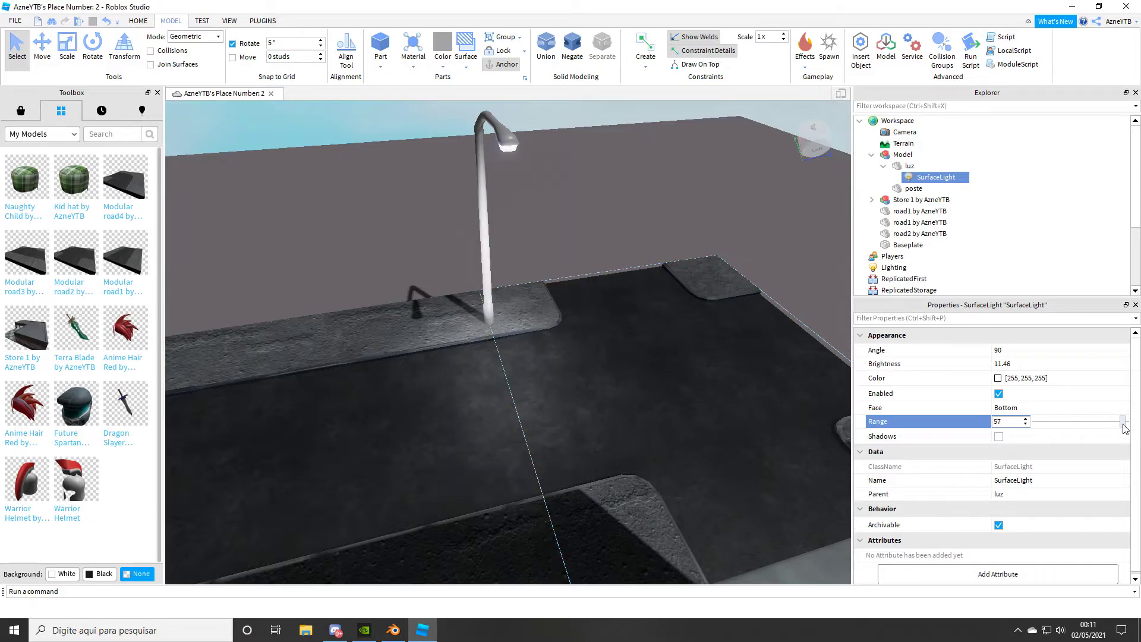
pyautogui.moveTo(1124, 429)
pyautogui.mouseDown()
pyautogui.moveTo(1085, 430)
pyautogui.moveTo(1138, 421)
pyautogui.mouseUp()
# Check the lit sidewalk from a low side view and start a playtest.
pyautogui.moveTo(595, 408); pyautogui.dragTo(591, 408, button='right')
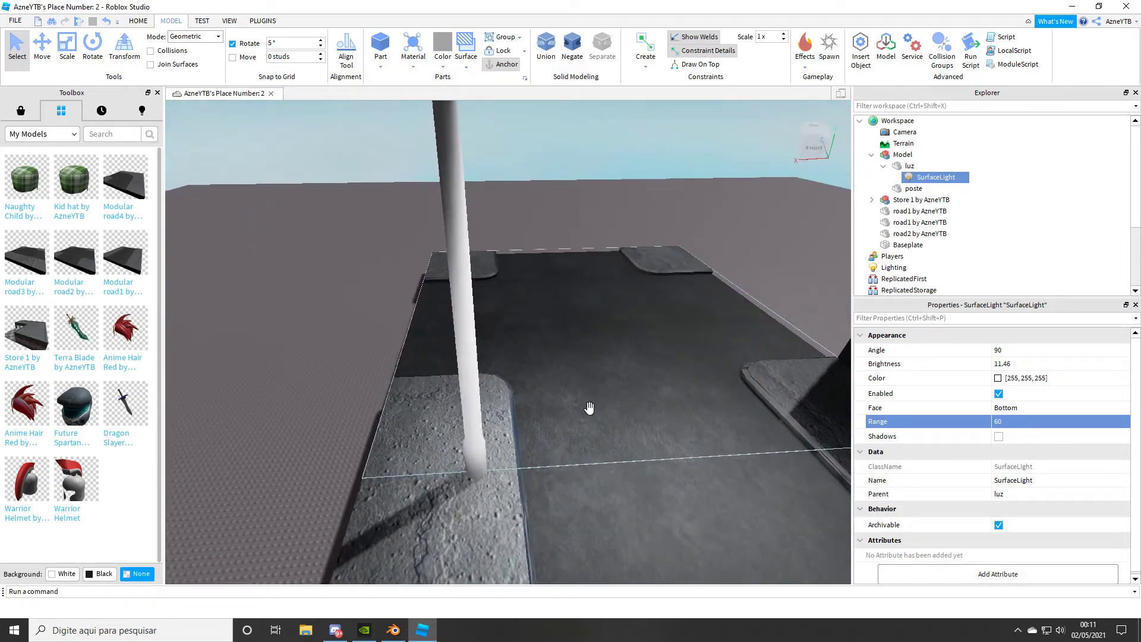
pyautogui.scroll(-5, 292, 191)
pyautogui.click(461, 212)
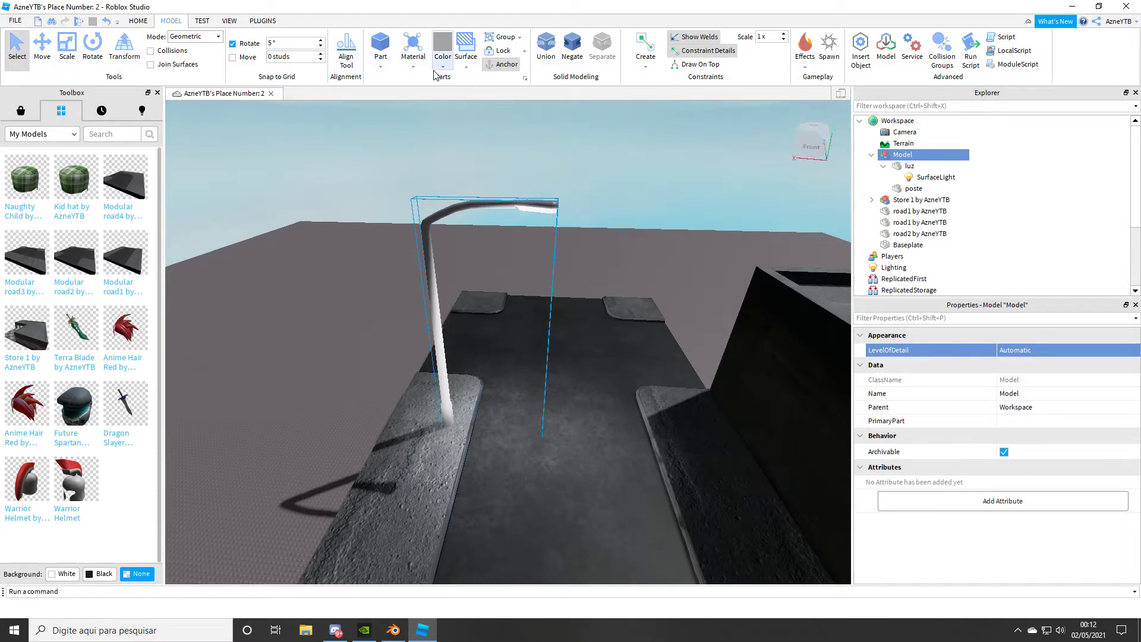
pyautogui.click(77, 24)
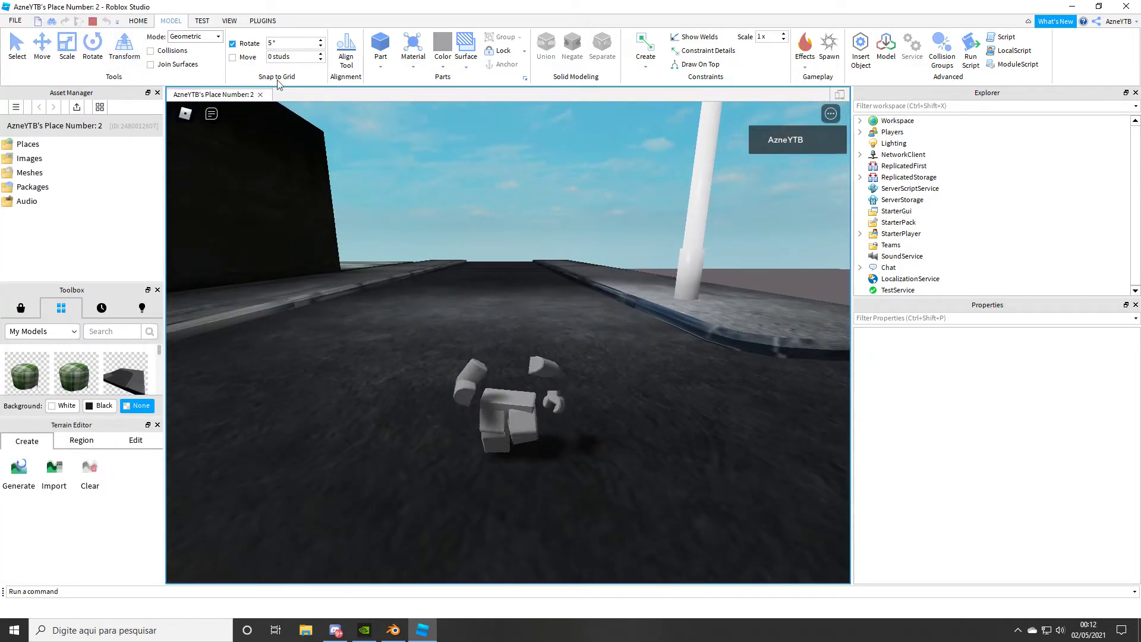
pyautogui.press('w')
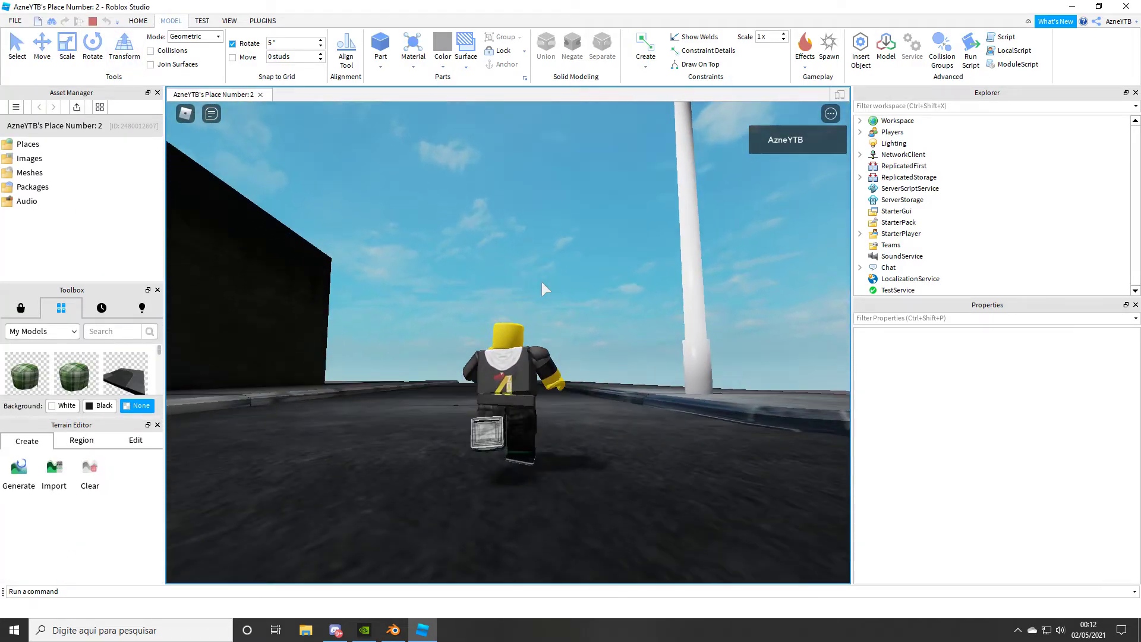
pyautogui.press('w')
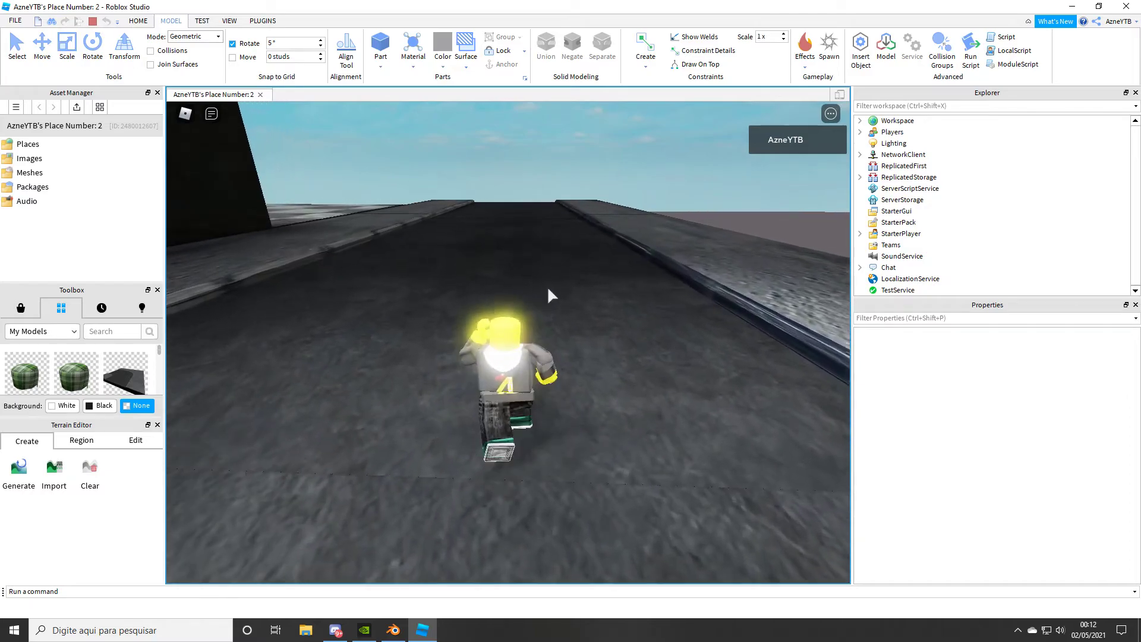
pyautogui.press('s')
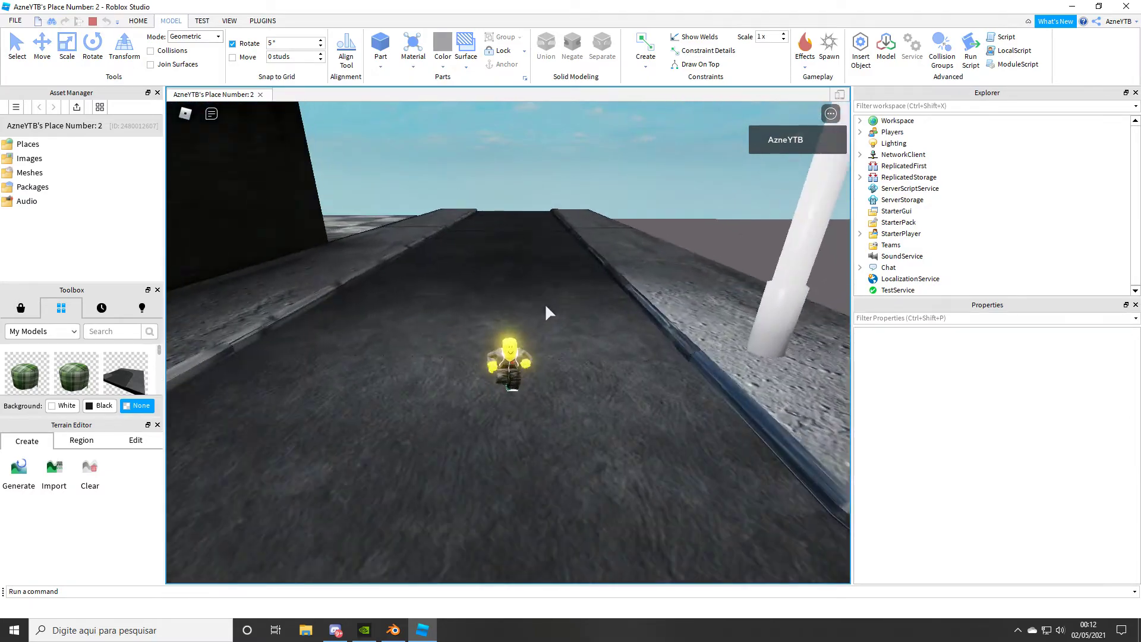
pyautogui.press('s')
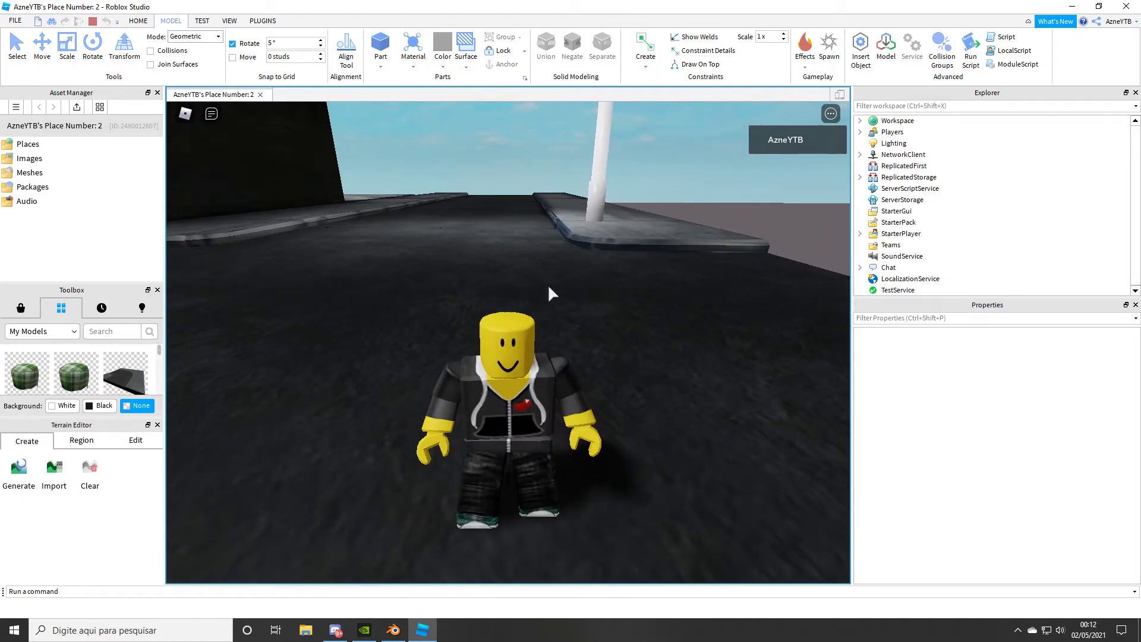
pyautogui.press('w')
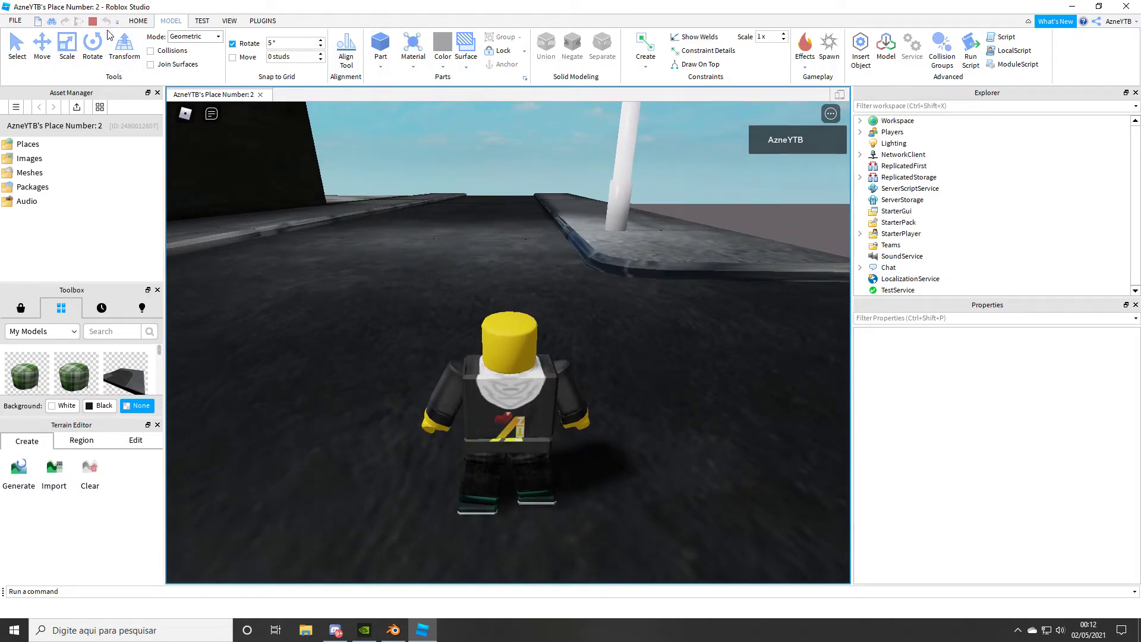
pyautogui.click(93, 22)
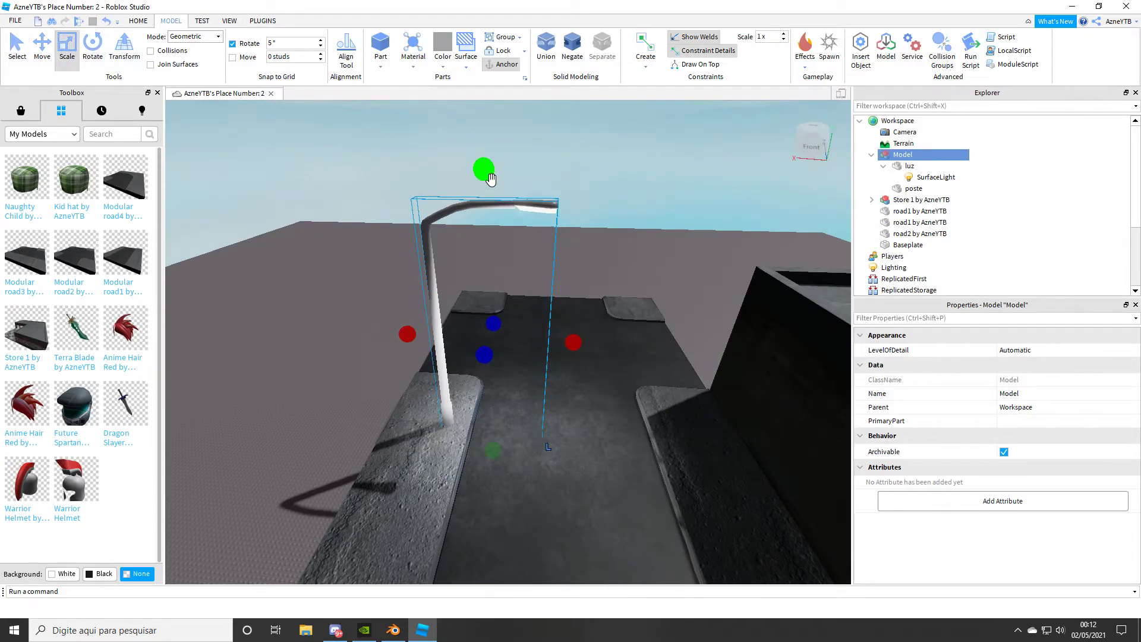
# Scale the street lamp model down.
pyautogui.moveTo(490, 177); pyautogui.dragTo(486, 270)
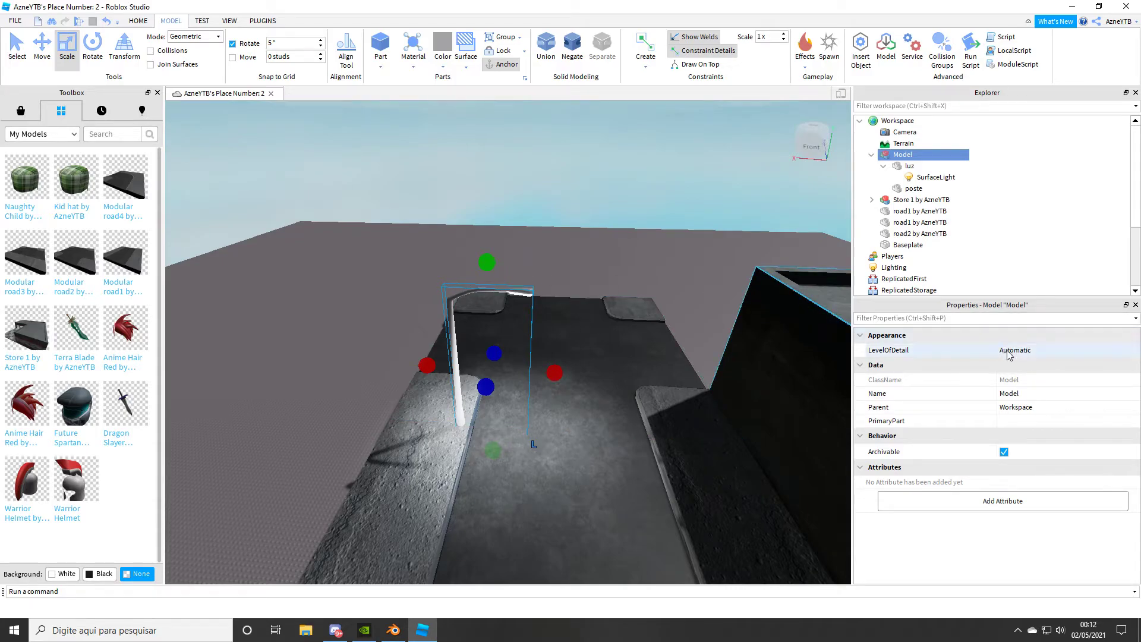
pyautogui.scroll(-5, 935, 255)
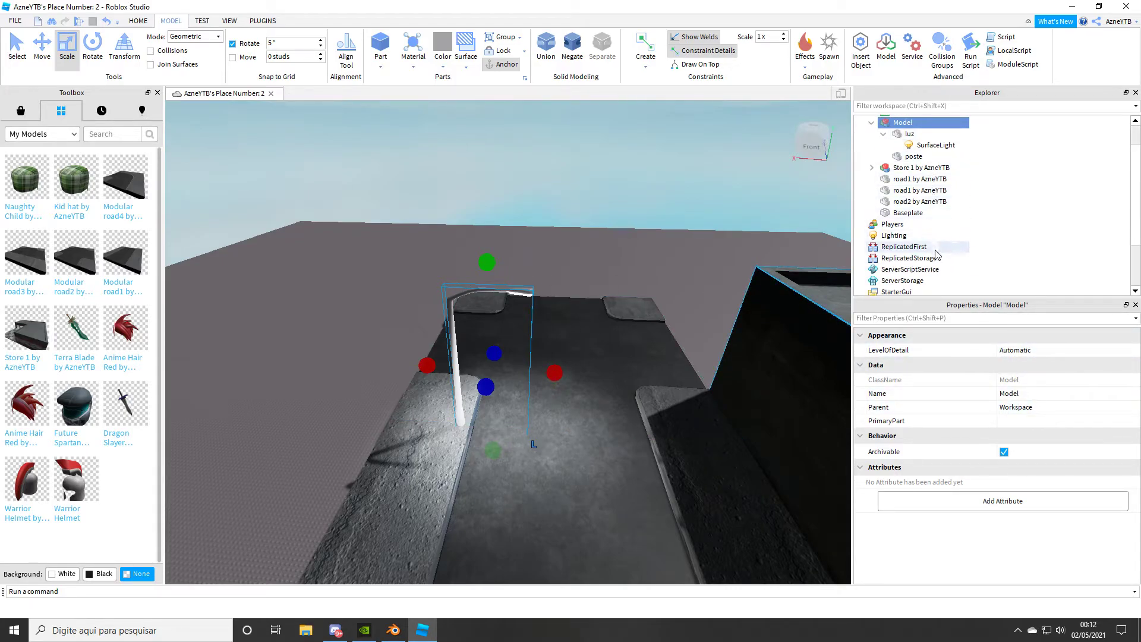
pyautogui.scroll(5, 943, 273)
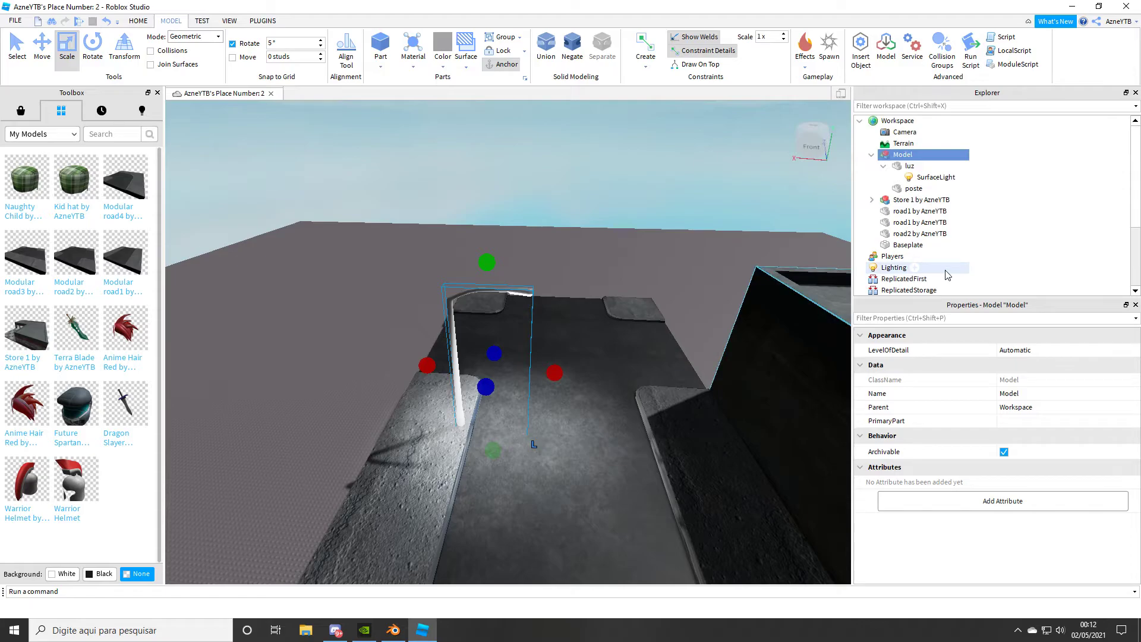
# Lower the SurfaceLight's Range from 60 to 45 and start a new playtest.
pyautogui.click(925, 179)
pyautogui.click(1012, 422)
pyautogui.moveTo(1125, 422); pyautogui.dragTo(1106, 424)
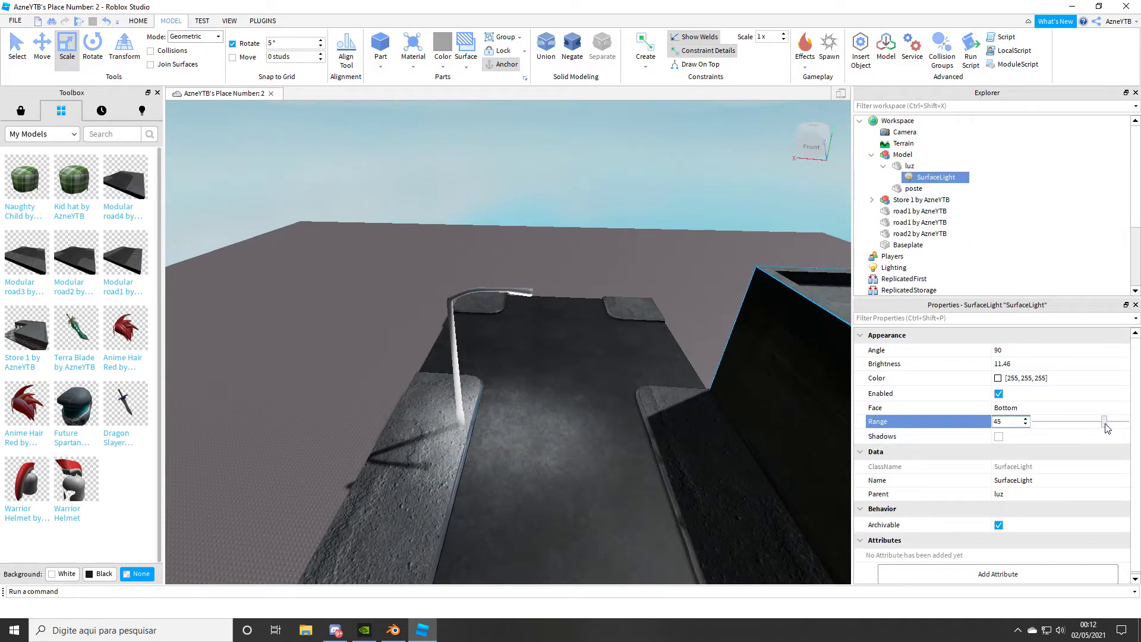
pyautogui.click(452, 203)
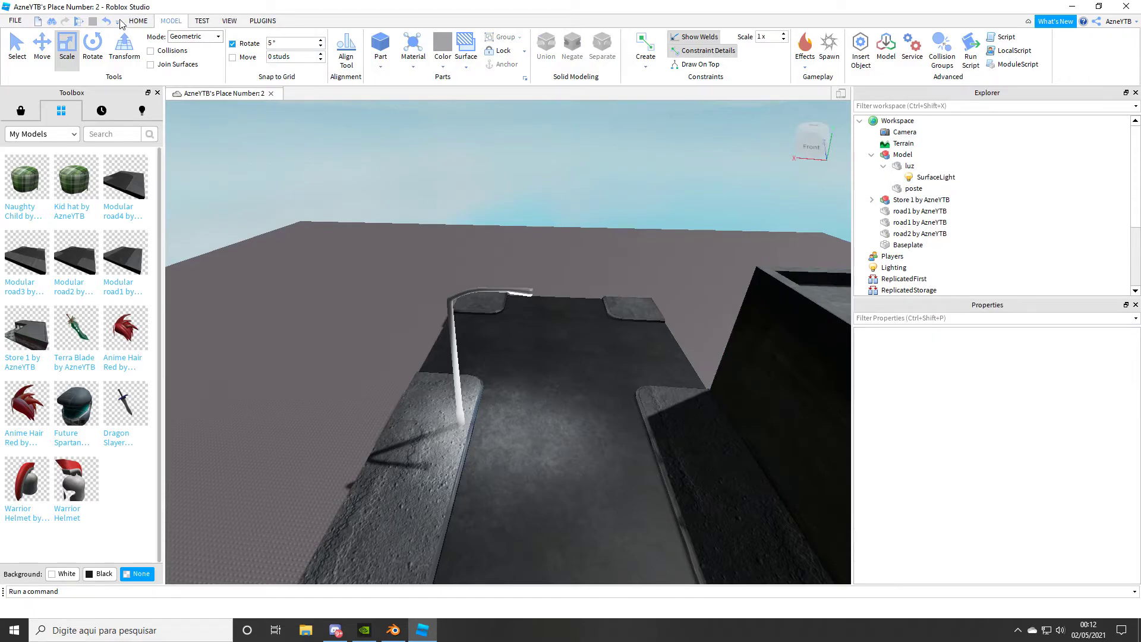
pyautogui.click(79, 22)
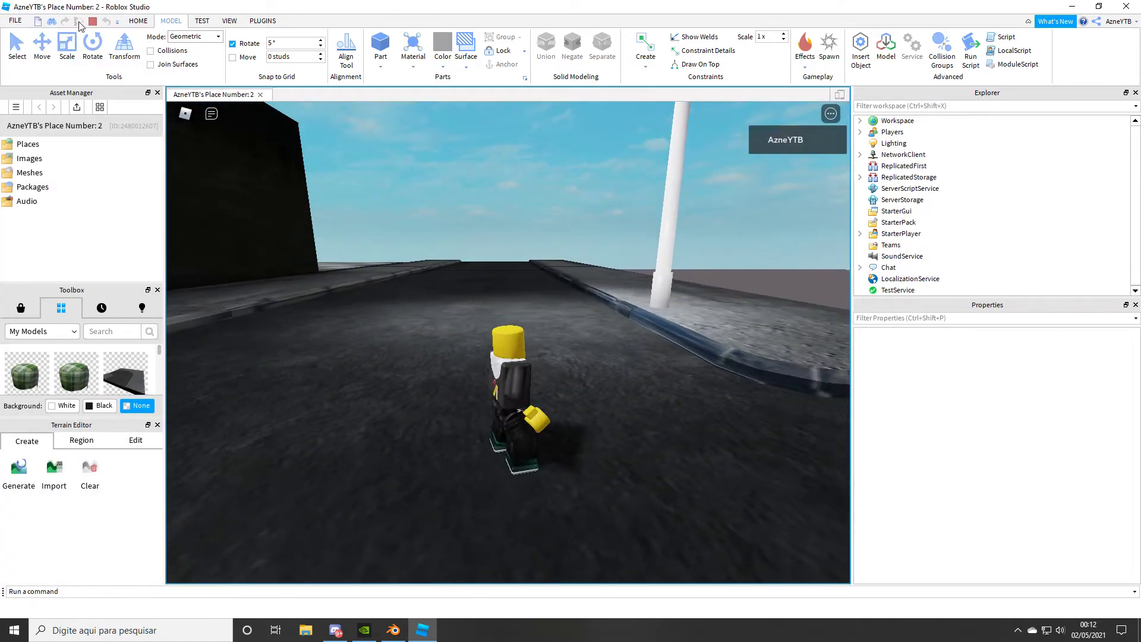
# Run the character along the sidewalk, street and store doorway past the lamp post.
pyautogui.moveTo(392, 355); pyautogui.dragTo(402, 359, button='right')
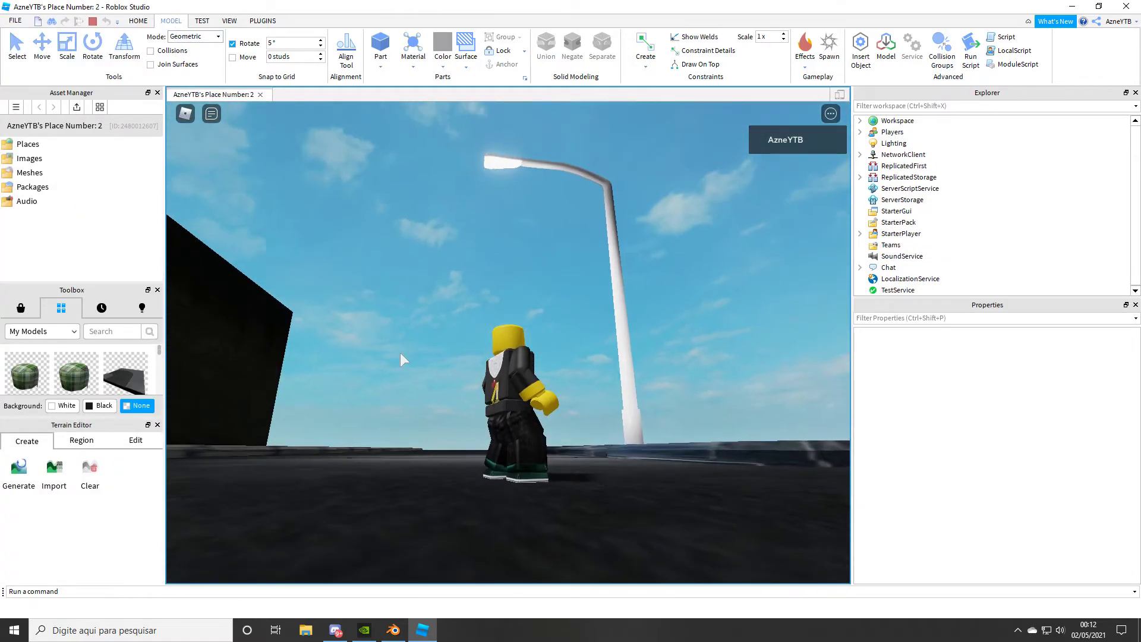
pyautogui.press('w')
pyautogui.press('a')
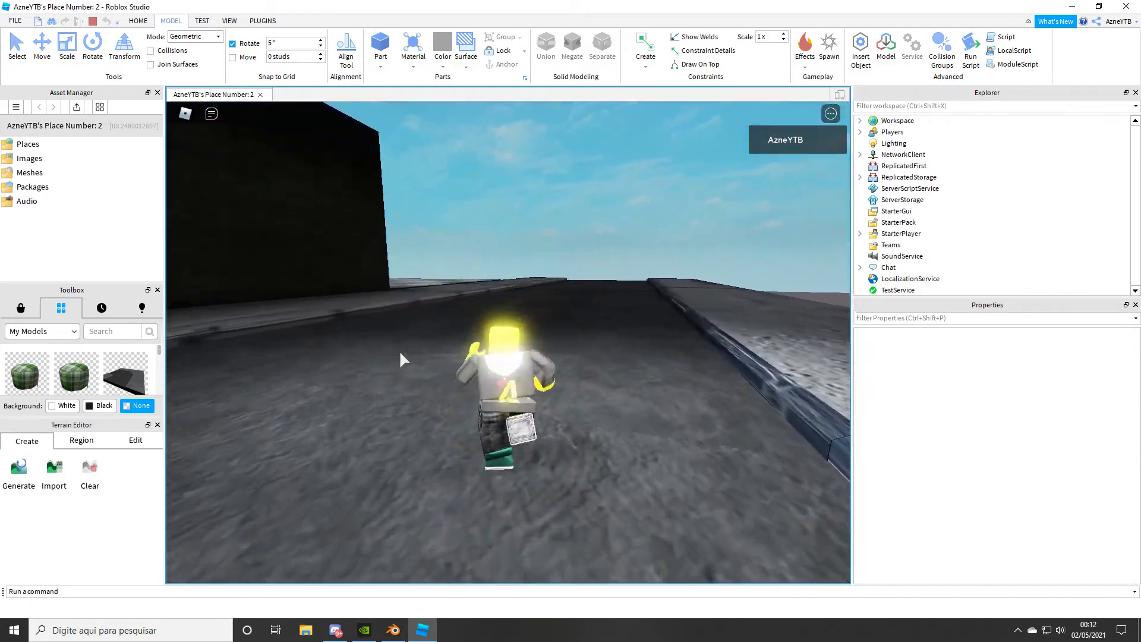
pyautogui.press('s')
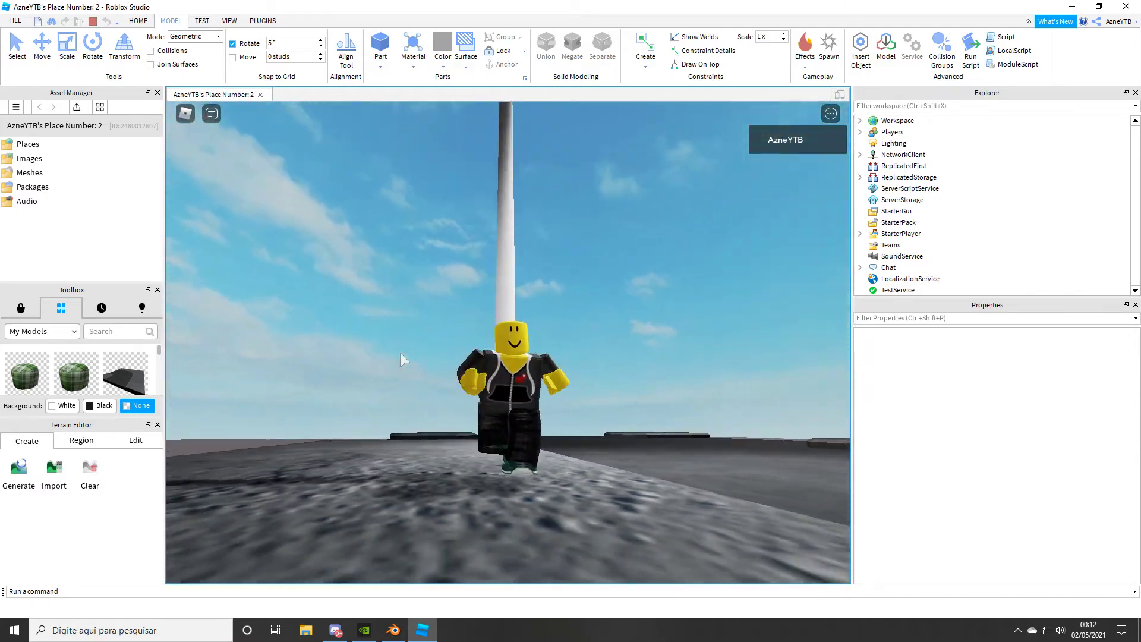
pyautogui.press('w')
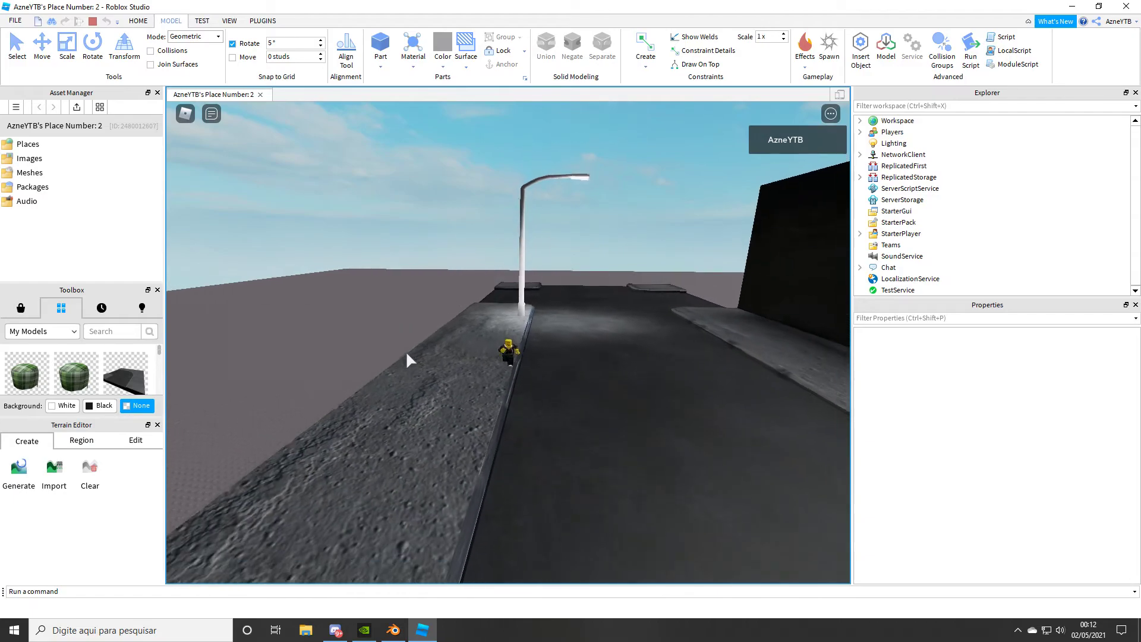
pyautogui.press('d')
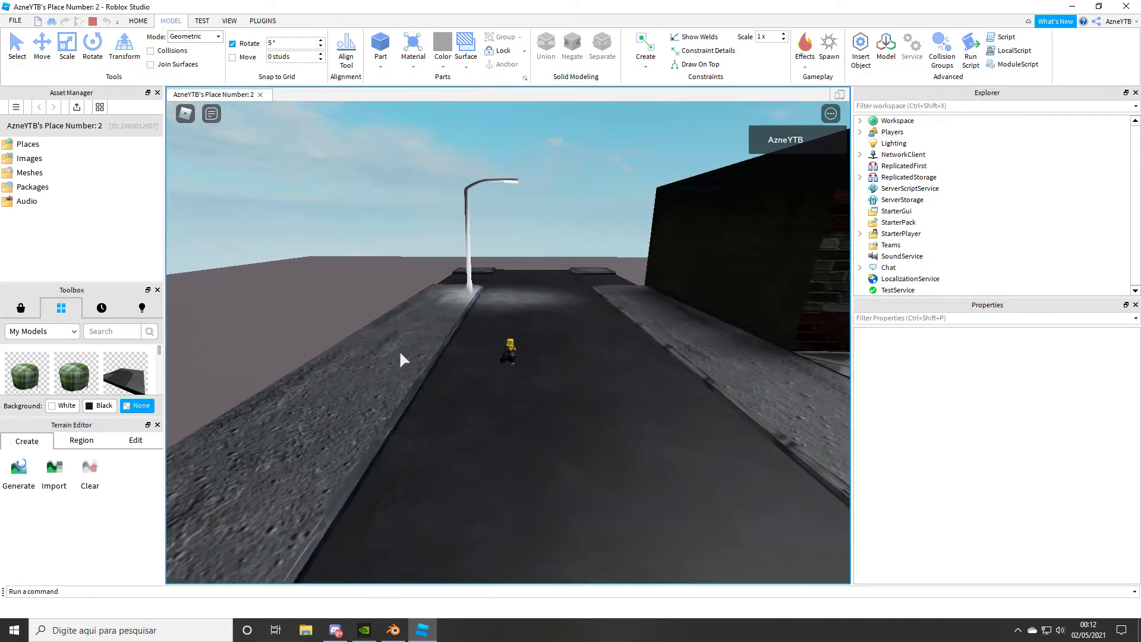
pyautogui.press('s')
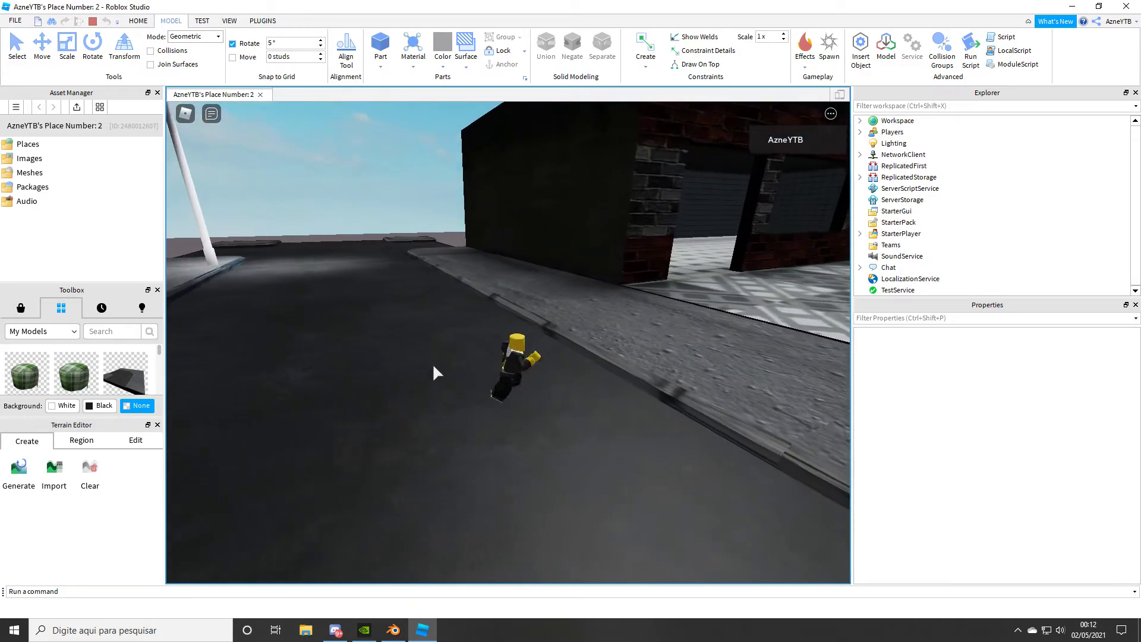
pyautogui.press('w')
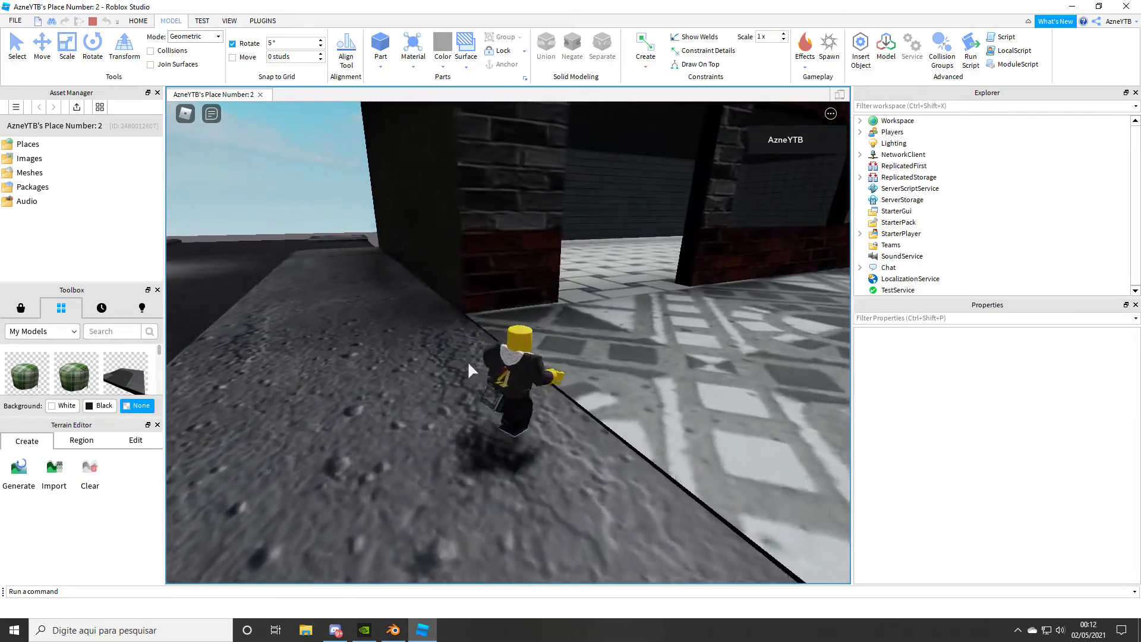
pyautogui.press('s')
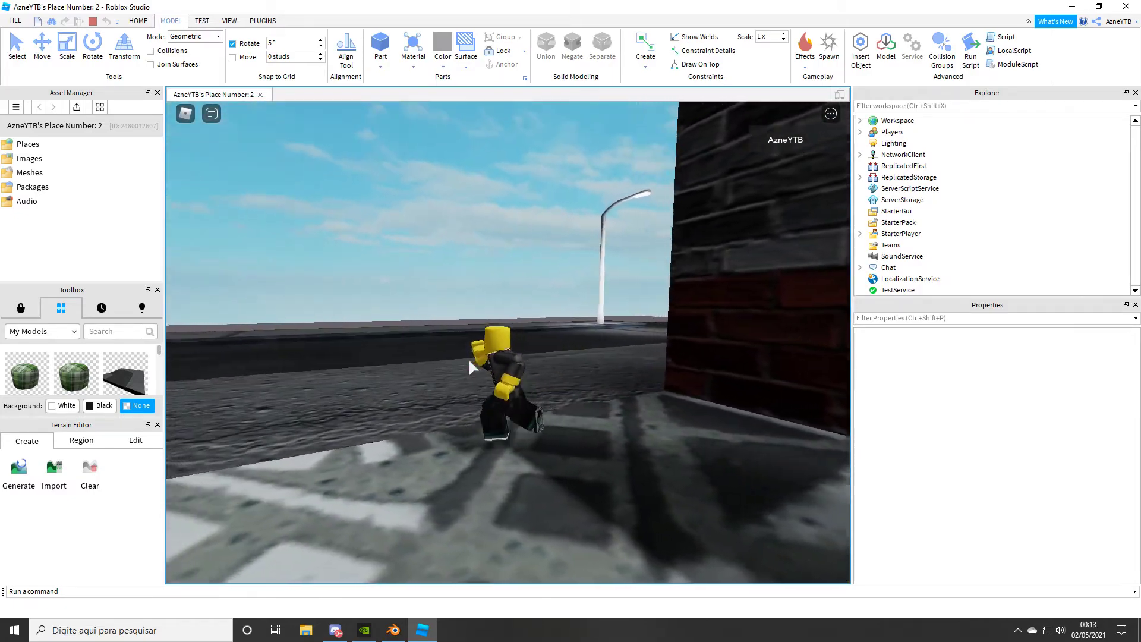
pyautogui.press('a')
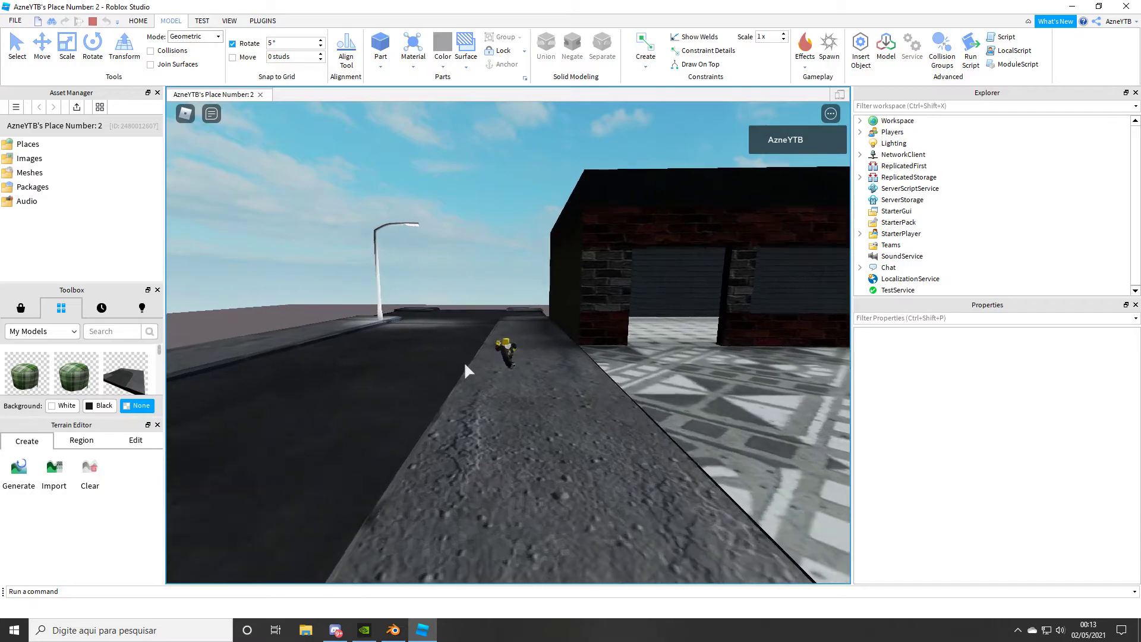
pyautogui.press('a')
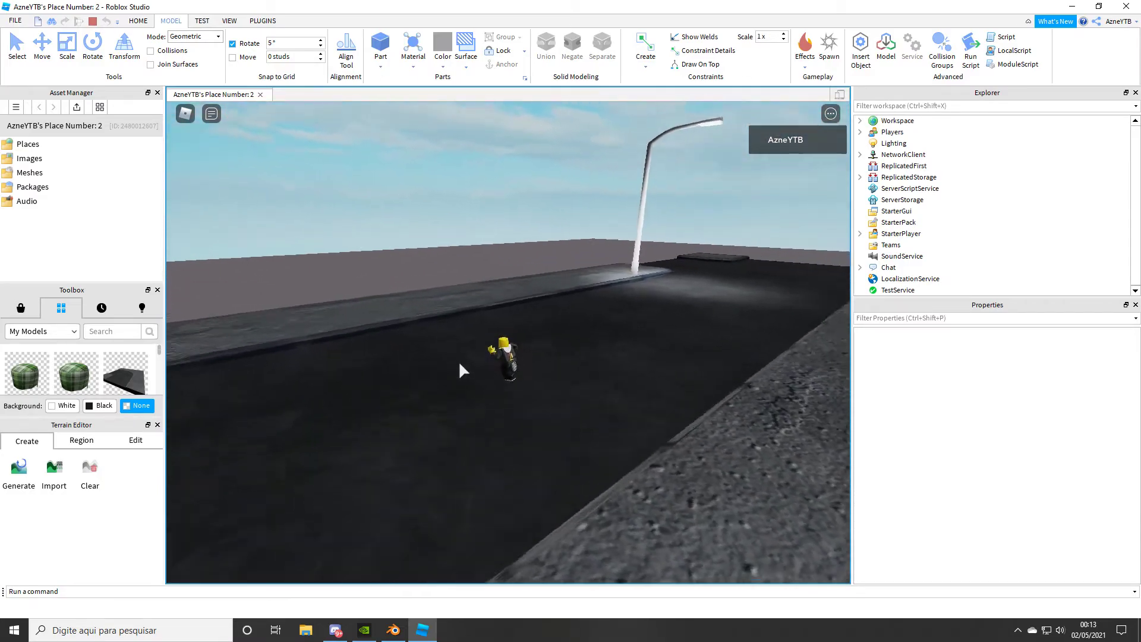
pyautogui.press('a')
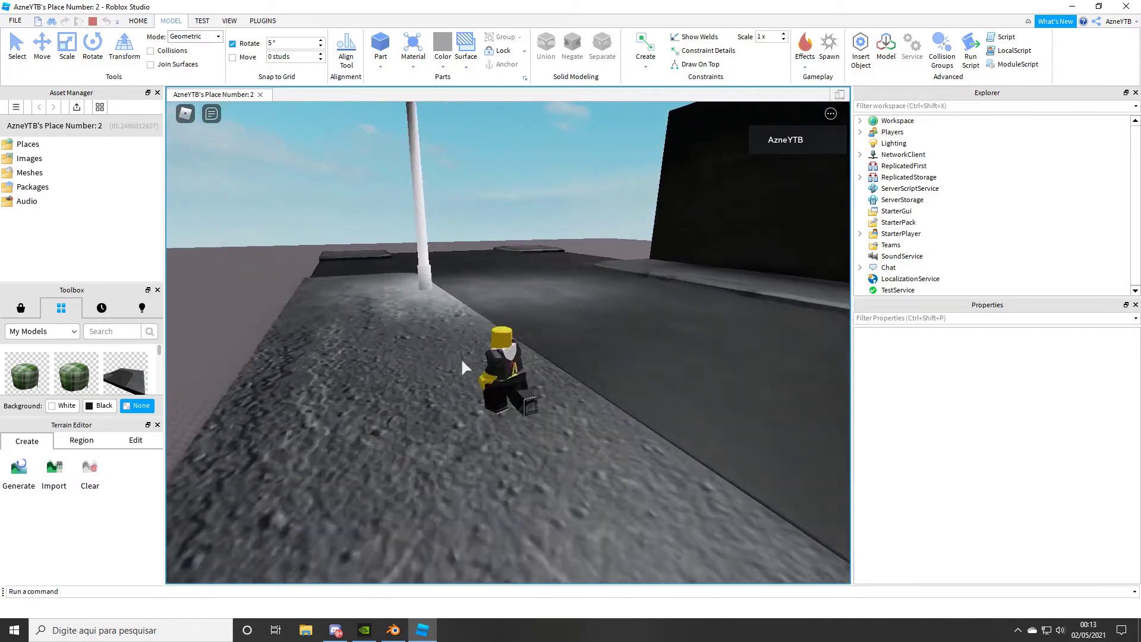
# Swing the camera toward the store wall and down the road, then step onto the right curb.
pyautogui.moveTo(458, 361); pyautogui.dragTo(480, 281, button='right')
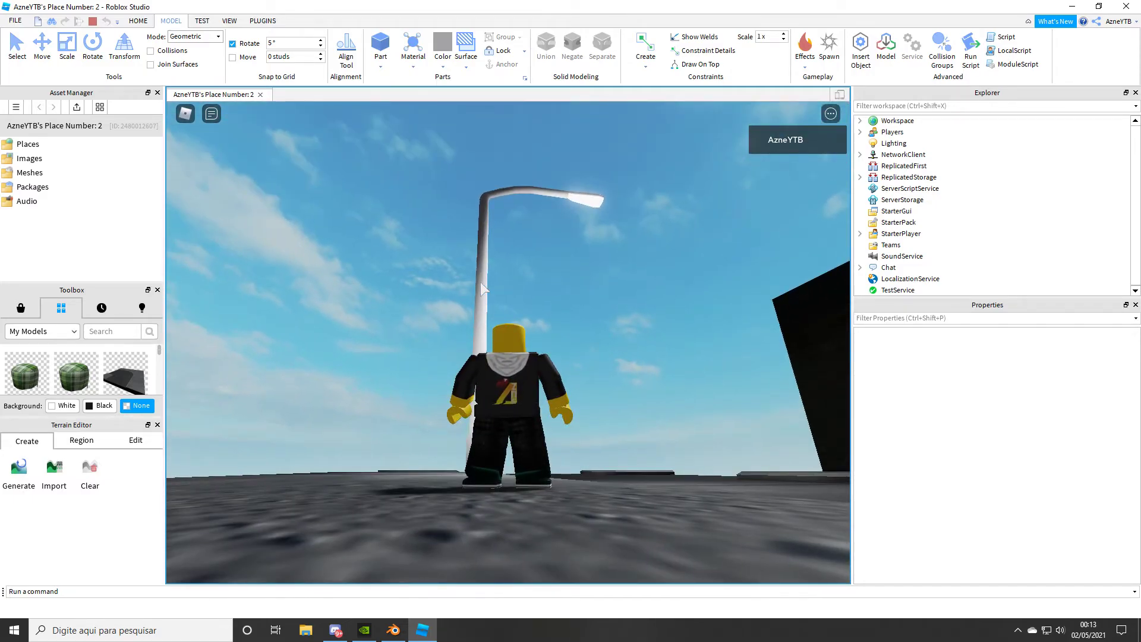
pyautogui.press('w')
pyautogui.moveTo(481, 288); pyautogui.dragTo(482, 288, button='right')
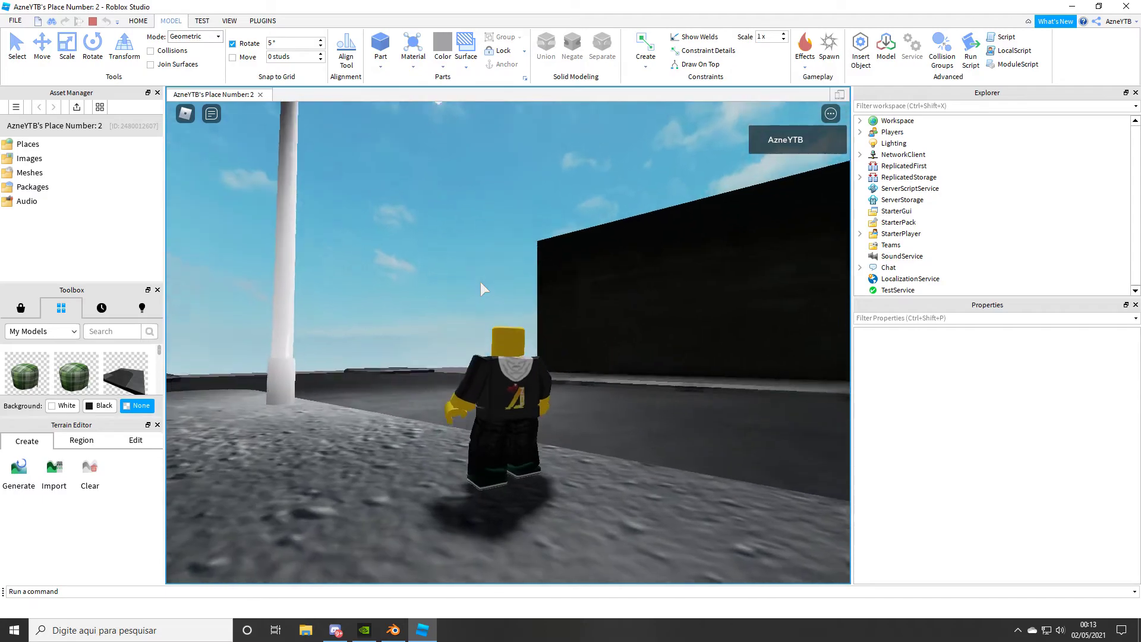
pyautogui.scroll(-5, 481, 288)
pyautogui.moveTo(498, 283); pyautogui.dragTo(527, 277, button='right')
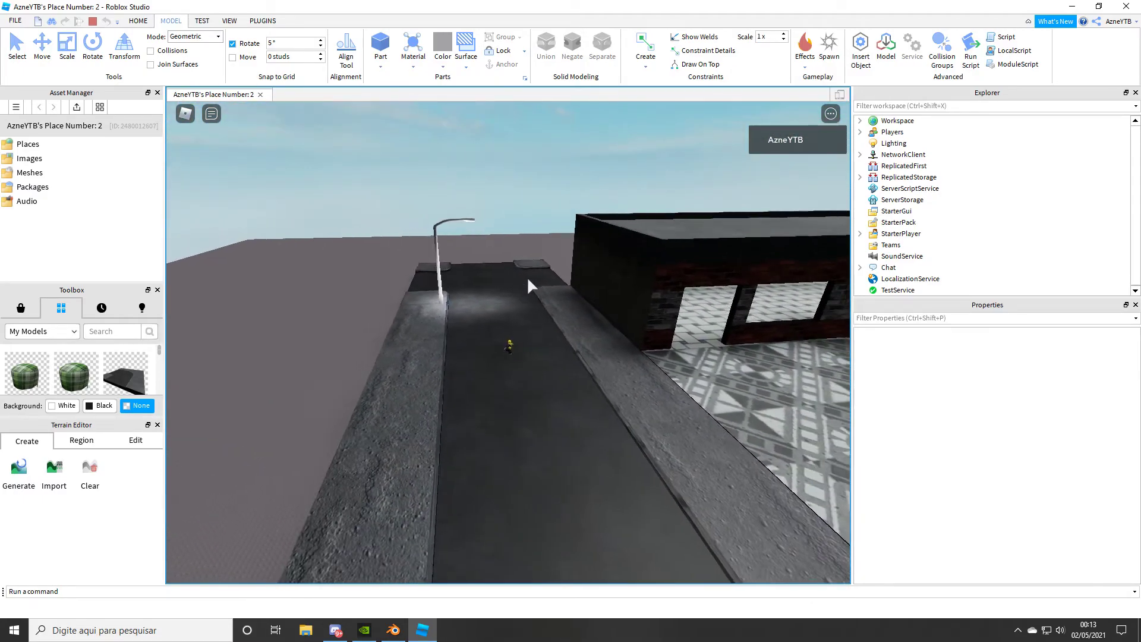
pyautogui.scroll(5, 529, 276)
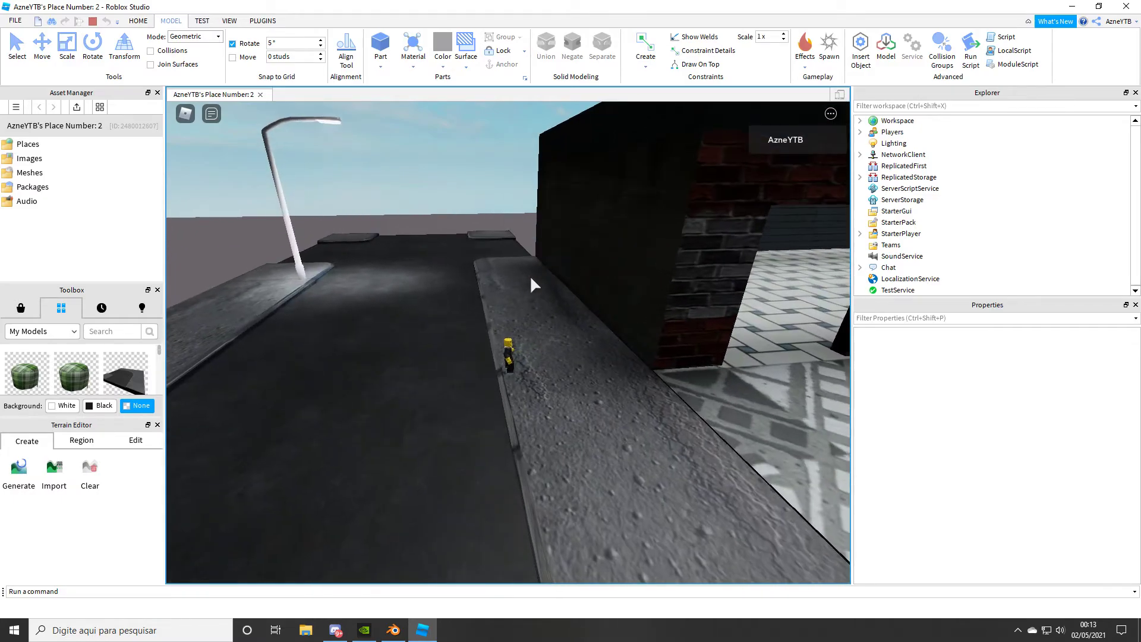
pyautogui.press('d')
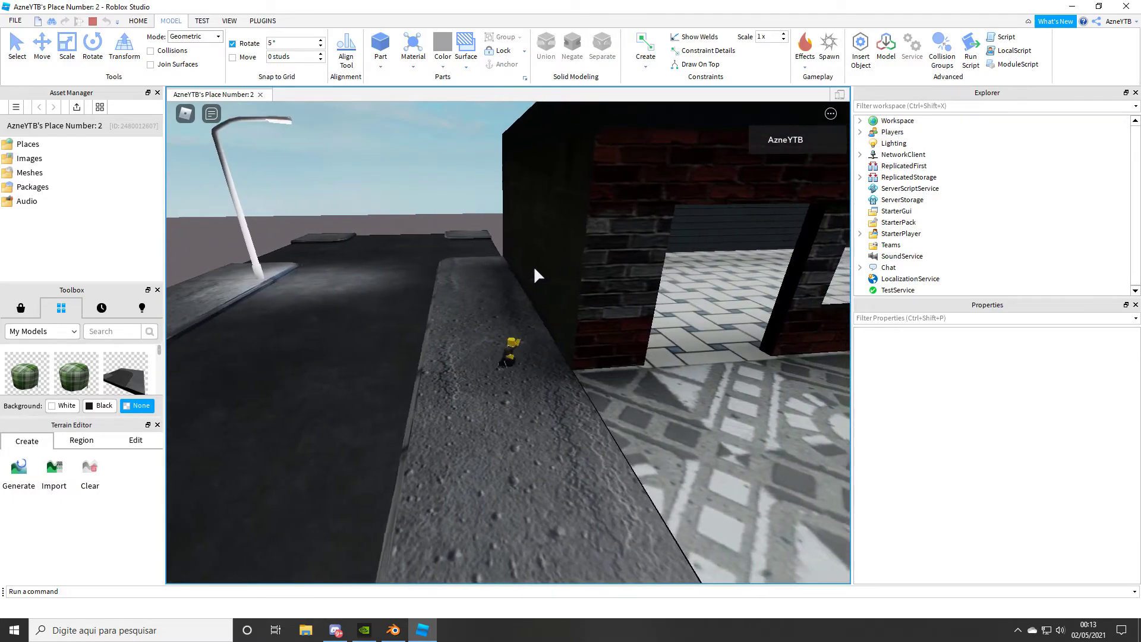
pyautogui.scroll(5, 534, 265)
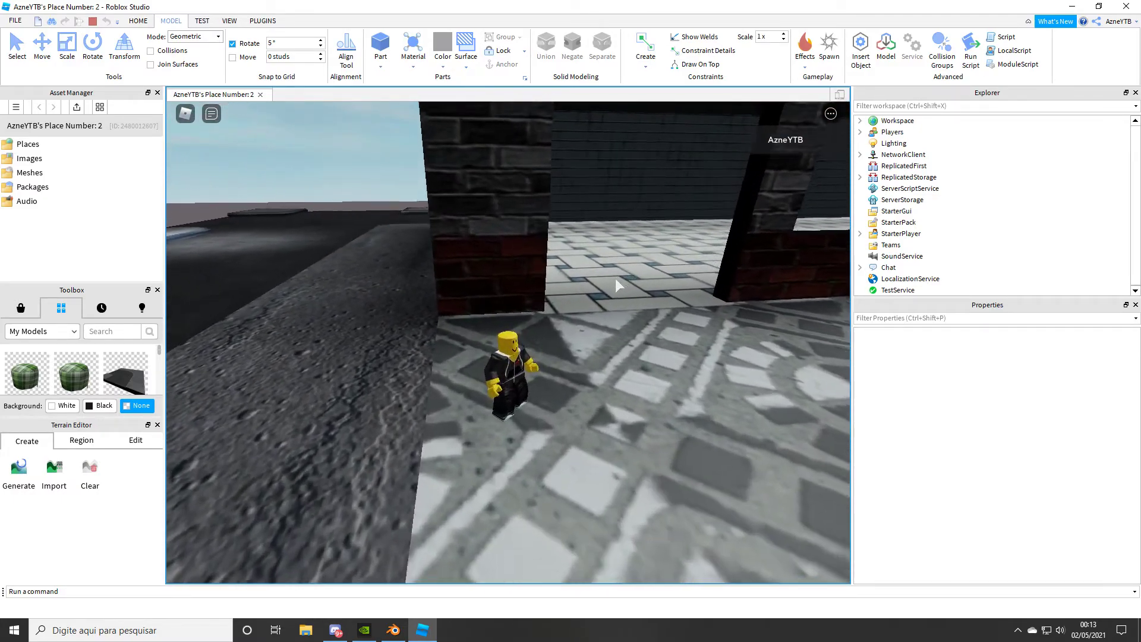
pyautogui.scroll(-2, 615, 279)
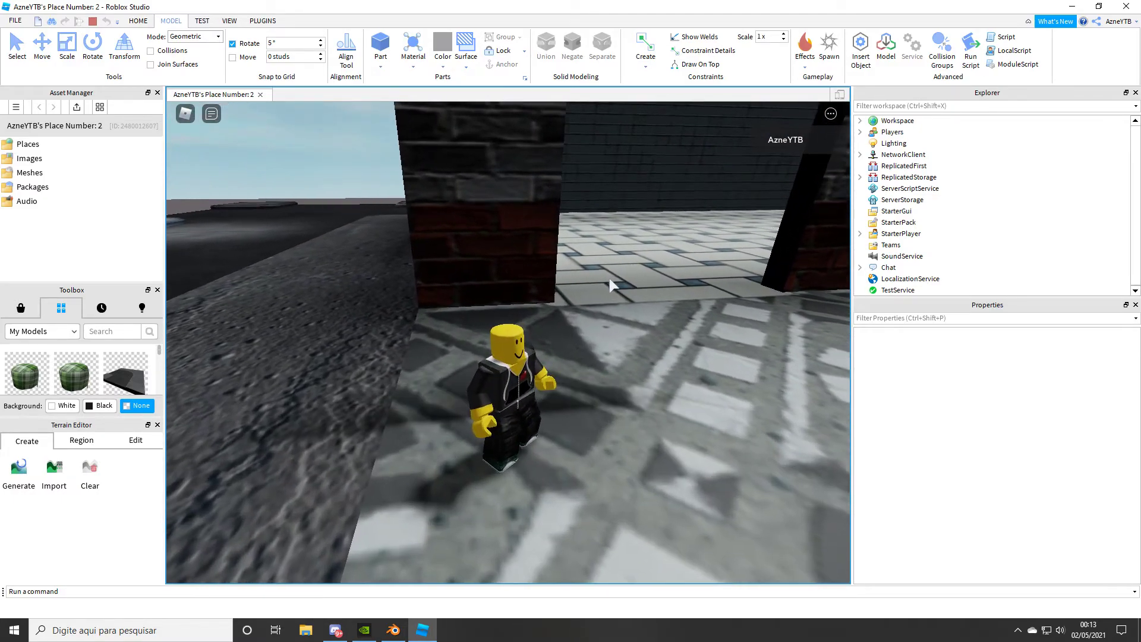
pyautogui.scroll(-5, 615, 278)
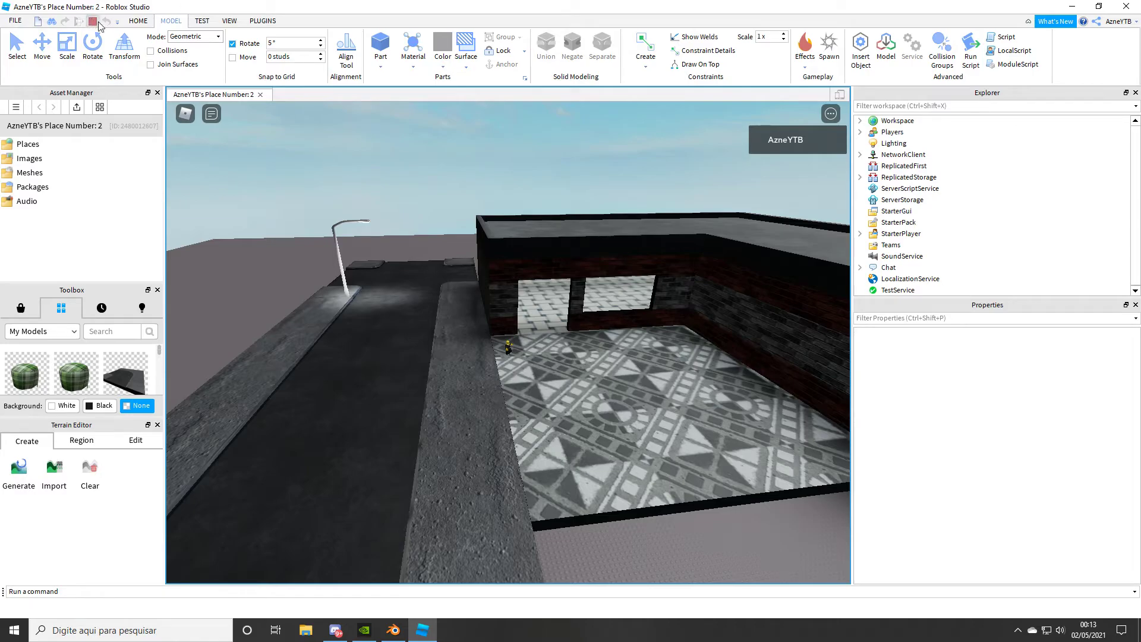
# Stop the playtest and shrink the Store 1 model slightly.
pyautogui.click(93, 22)
pyautogui.scroll(-3, 684, 374)
pyautogui.click(766, 395)
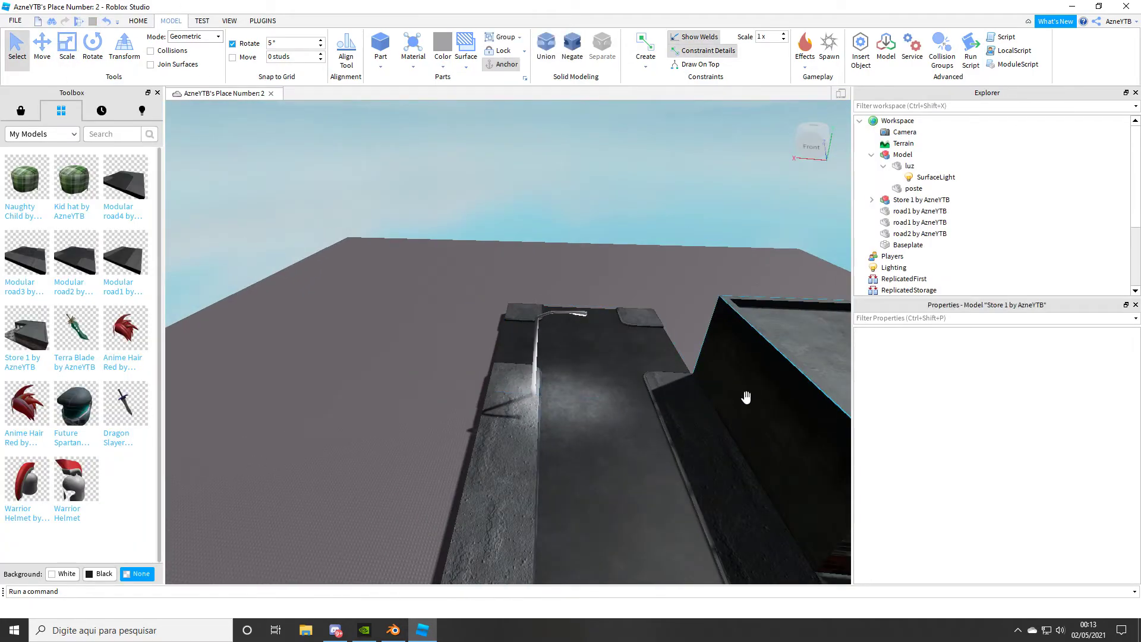
pyautogui.scroll(-3, 718, 339)
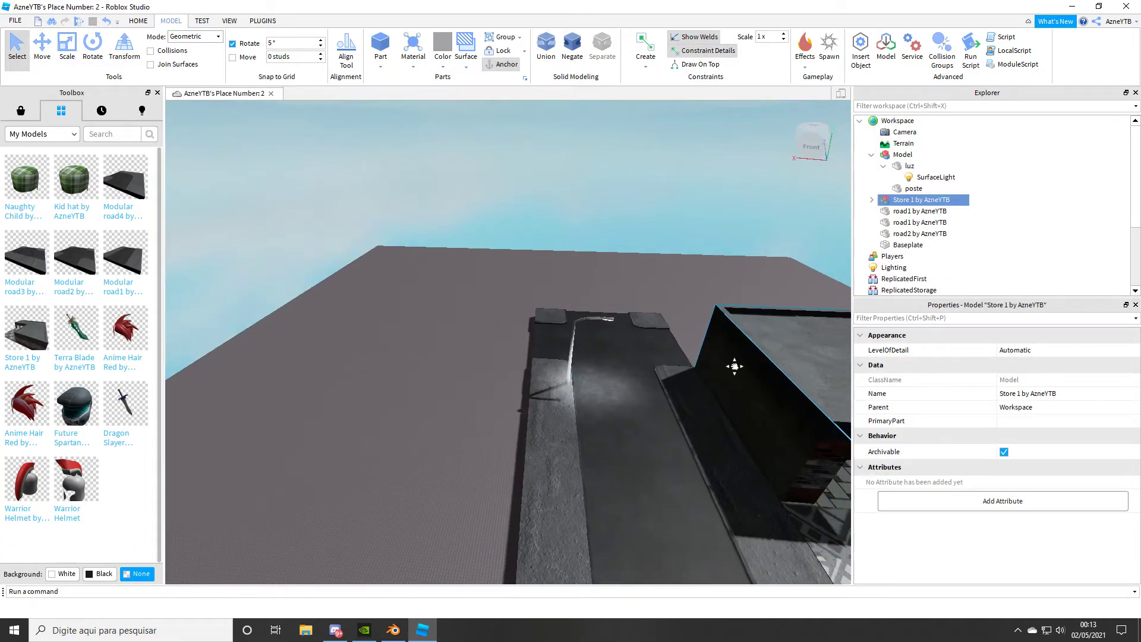
pyautogui.scroll(3, 734, 365)
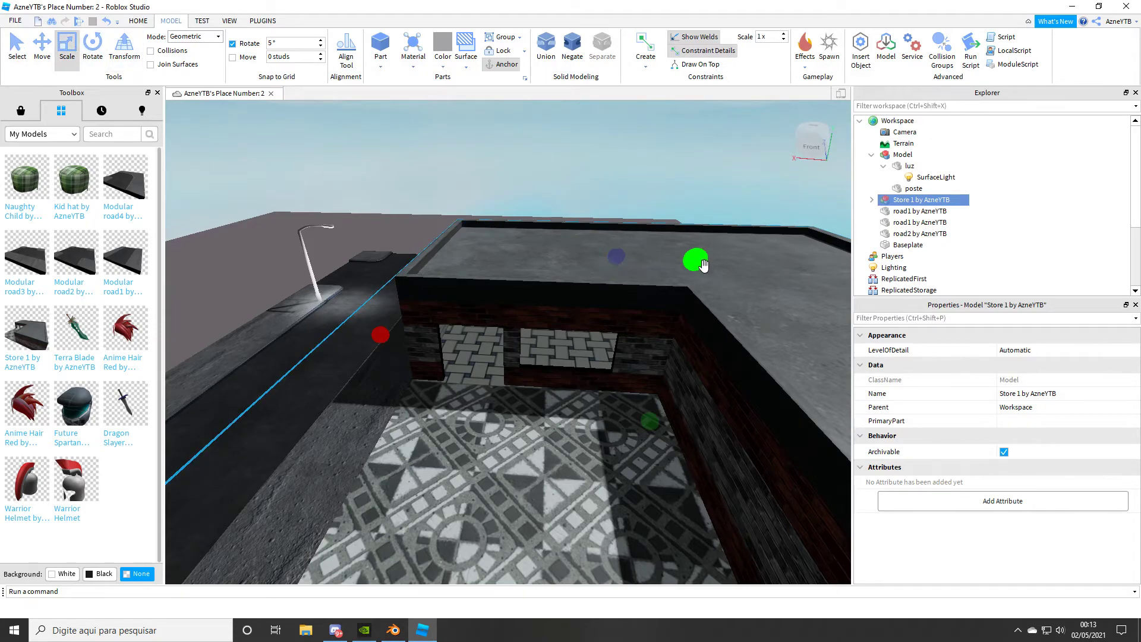
pyautogui.scroll(-5, 703, 266)
pyautogui.moveTo(664, 315); pyautogui.dragTo(653, 309)
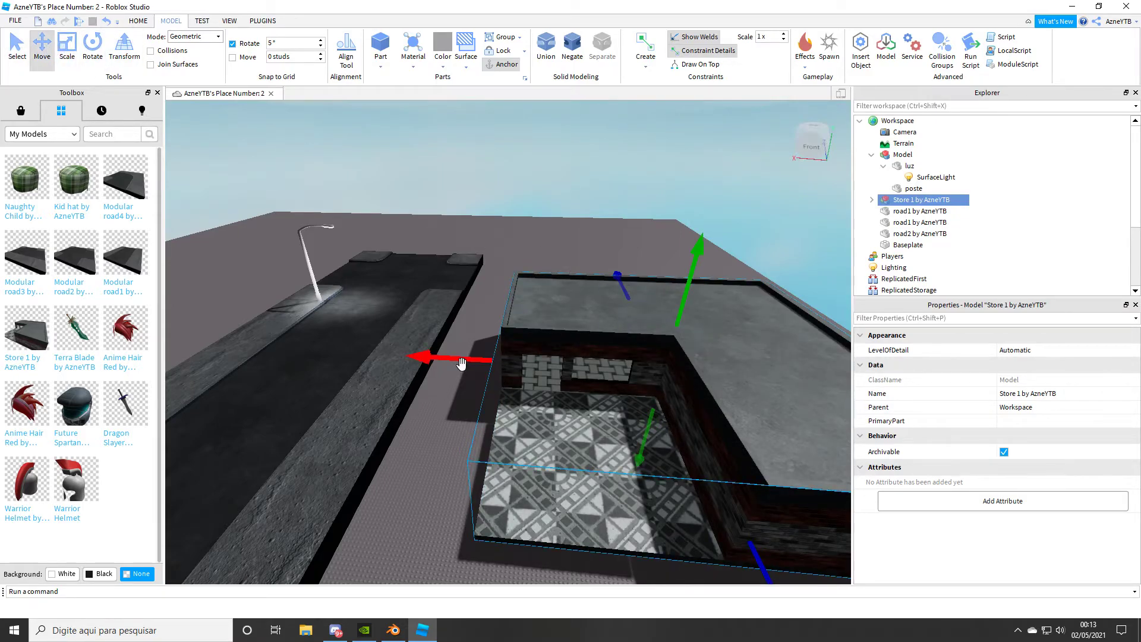
# Slide the store left beside the sidewalk, settle it on the ground, and playtest.
pyautogui.moveTo(462, 363); pyautogui.dragTo(363, 344)
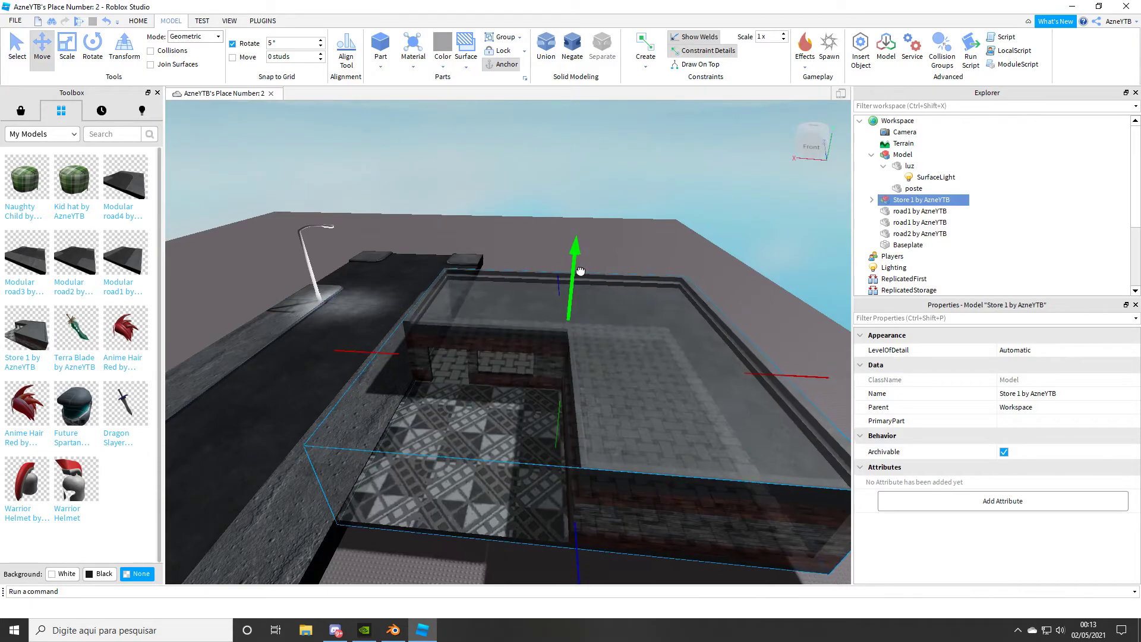
pyautogui.moveTo(580, 271); pyautogui.dragTo(580, 272)
pyautogui.click(333, 297)
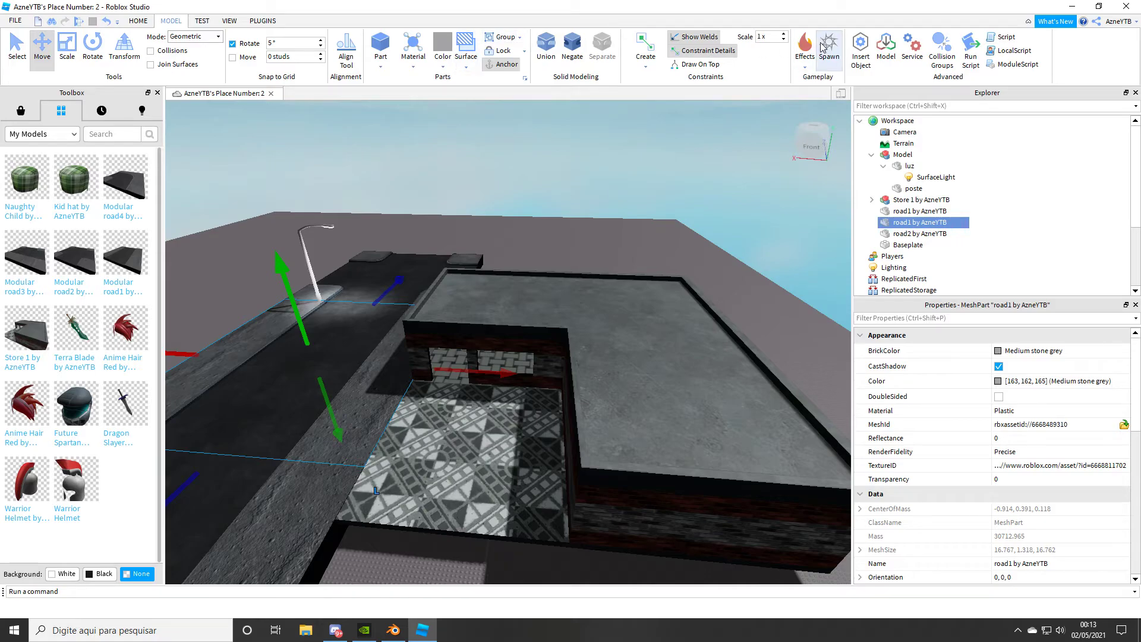
pyautogui.click(77, 22)
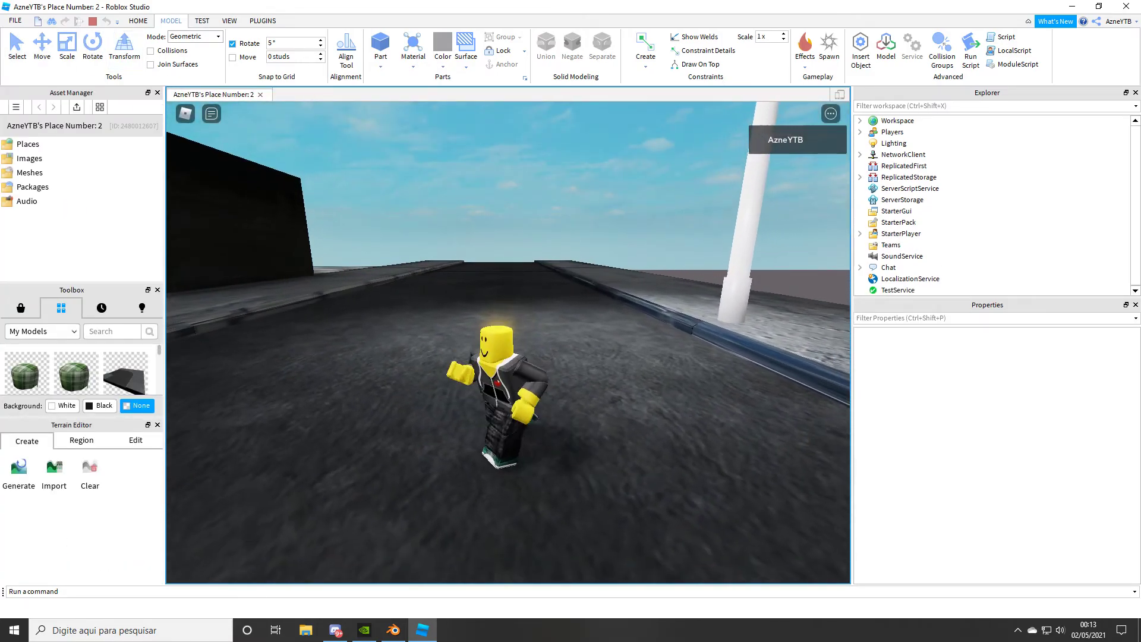
# Walk the avatar up to the store's wall corner, into its opening, back out, and onto the concrete ledge.
pyautogui.scroll(-5, 529, 200)
pyautogui.scroll(3, 546, 219)
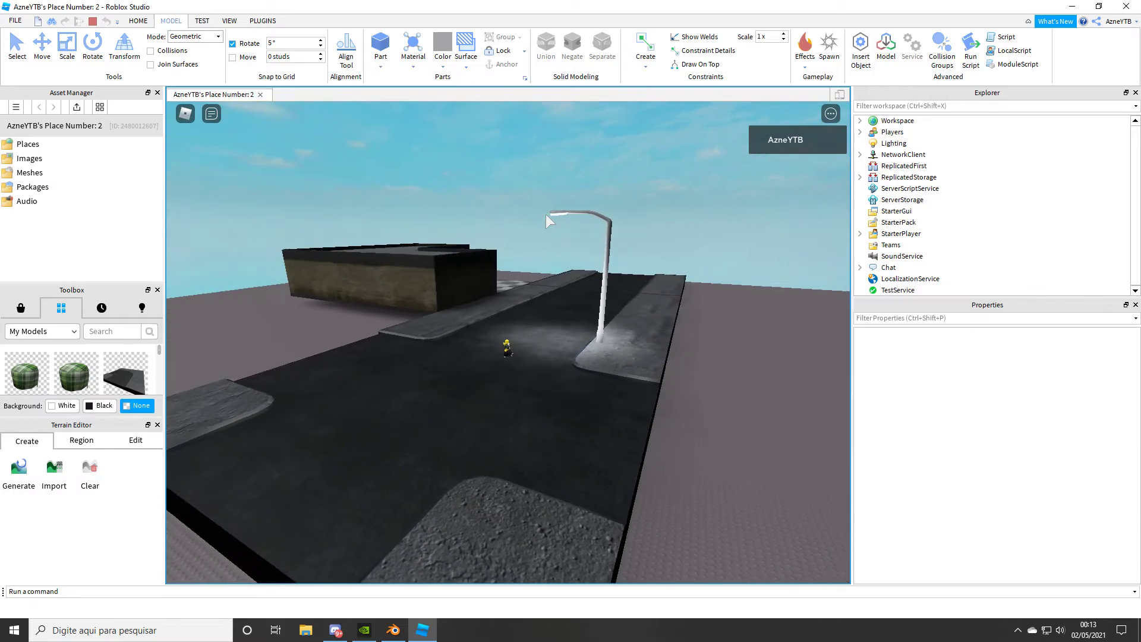
pyautogui.scroll(3, 546, 219)
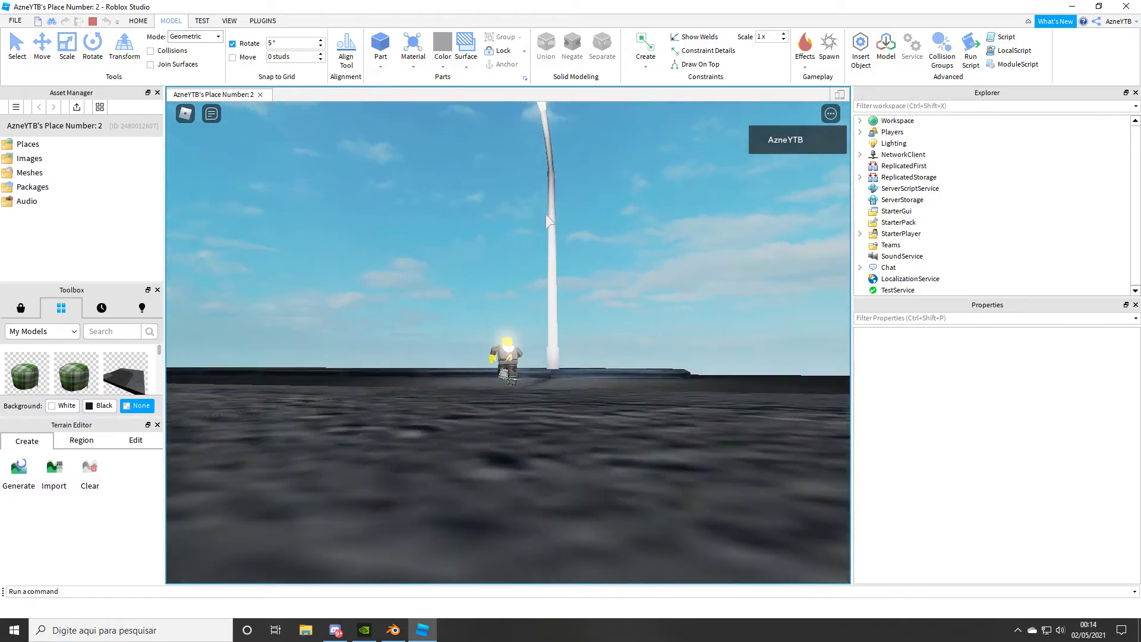
pyautogui.moveTo(547, 221); pyautogui.dragTo(546, 221, button='right')
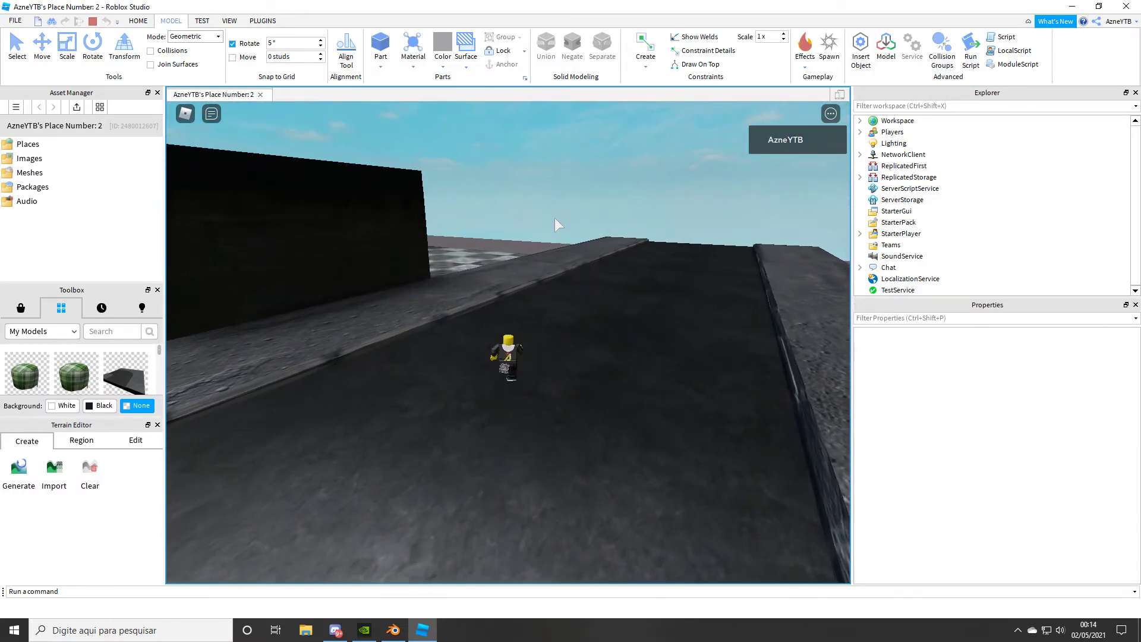
pyautogui.scroll(3, 553, 217)
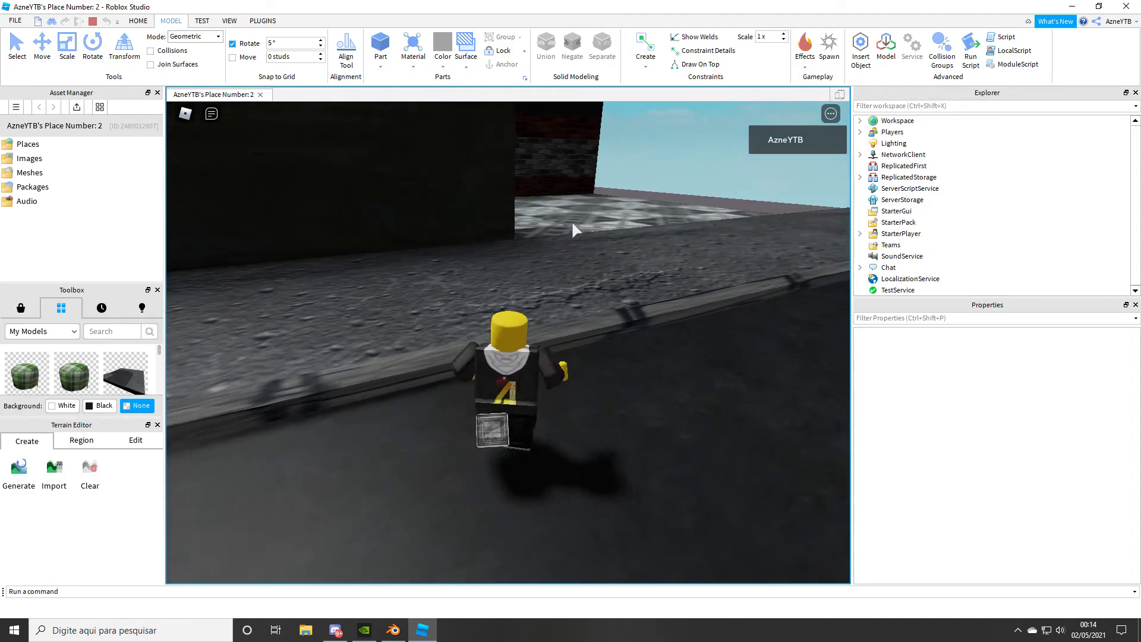
pyautogui.press('w')
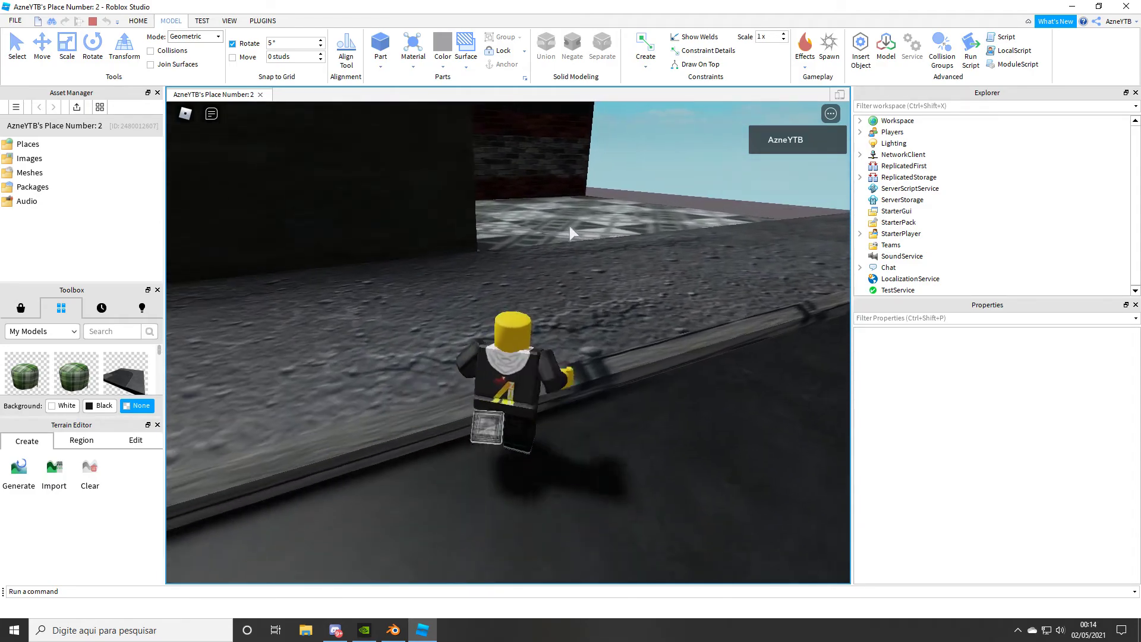
pyautogui.press('w')
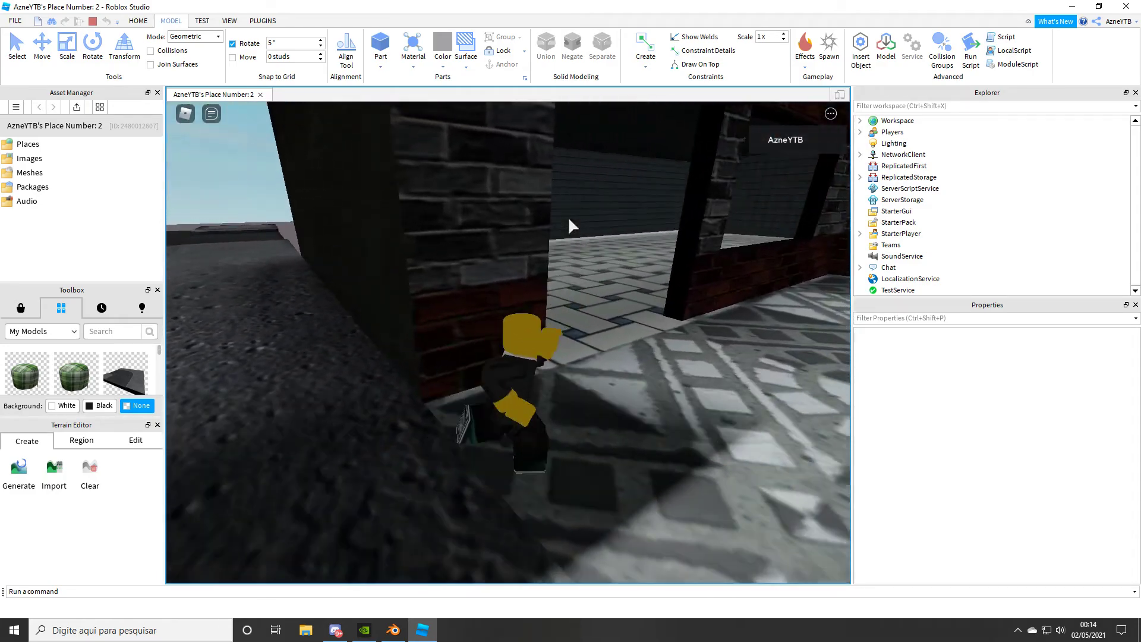
pyautogui.press('s')
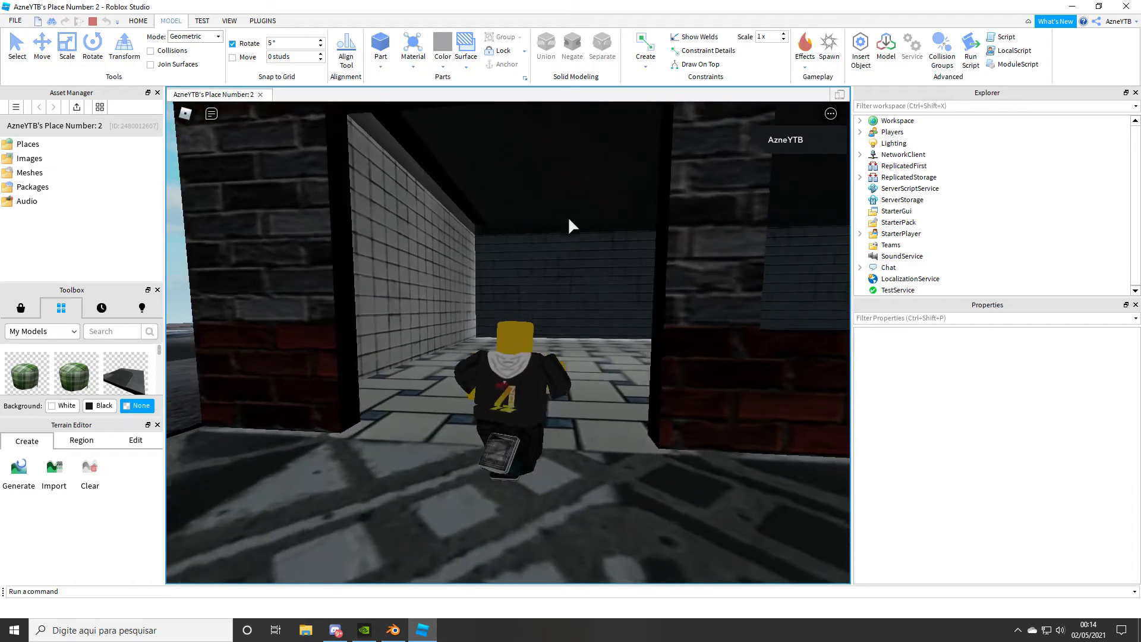
pyautogui.press('a')
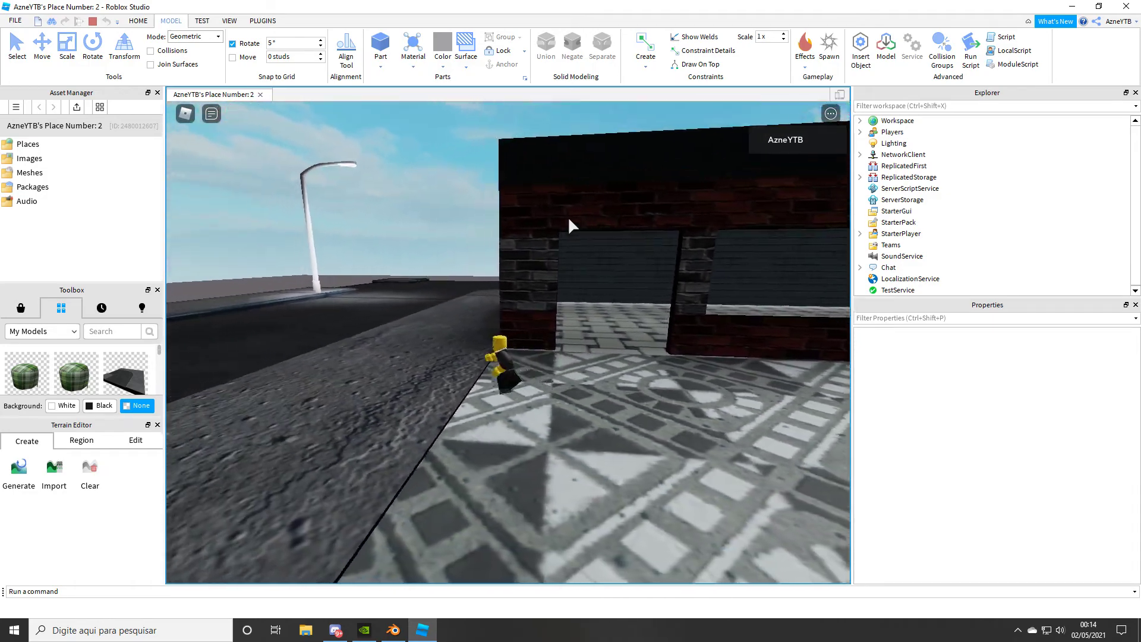
# Orbit the camera around the street, then walk onto the dark road and back toward the lamp pole.
pyautogui.scroll(-5, 563, 220)
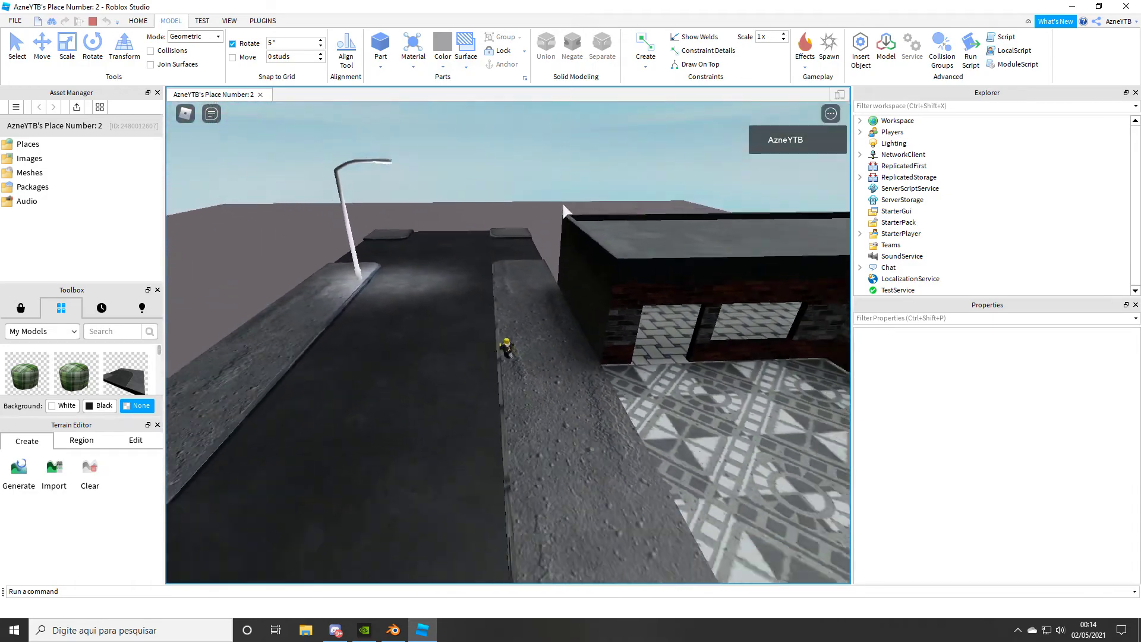
pyautogui.scroll(-3, 490, 235)
pyautogui.moveTo(487, 236); pyautogui.dragTo(475, 243, button='right')
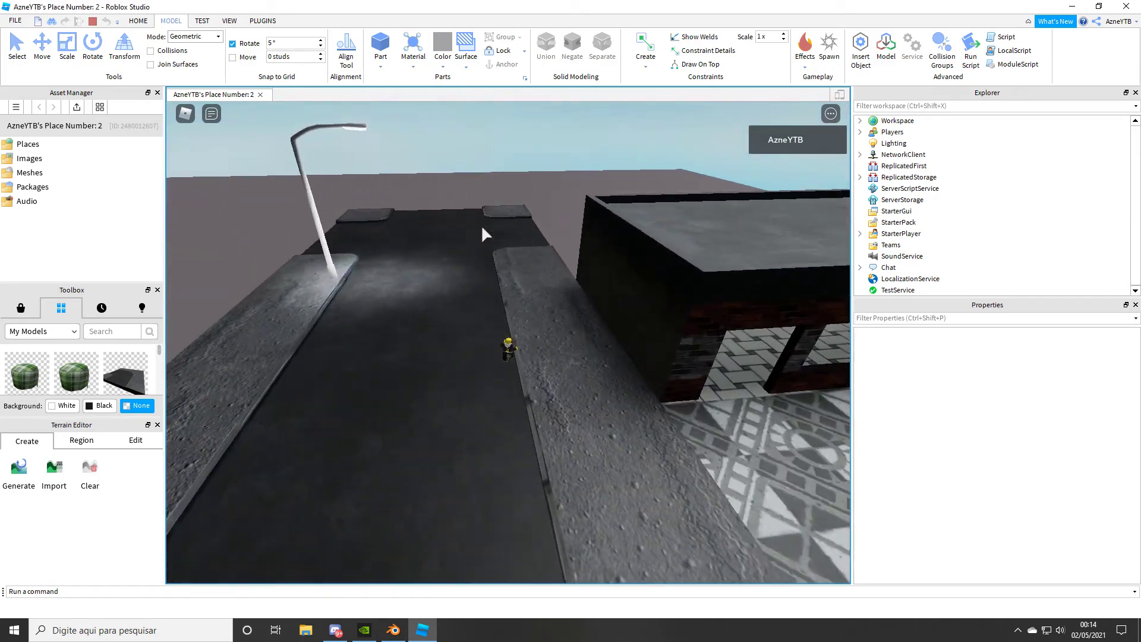
pyautogui.scroll(5, 484, 220)
pyautogui.press('a')
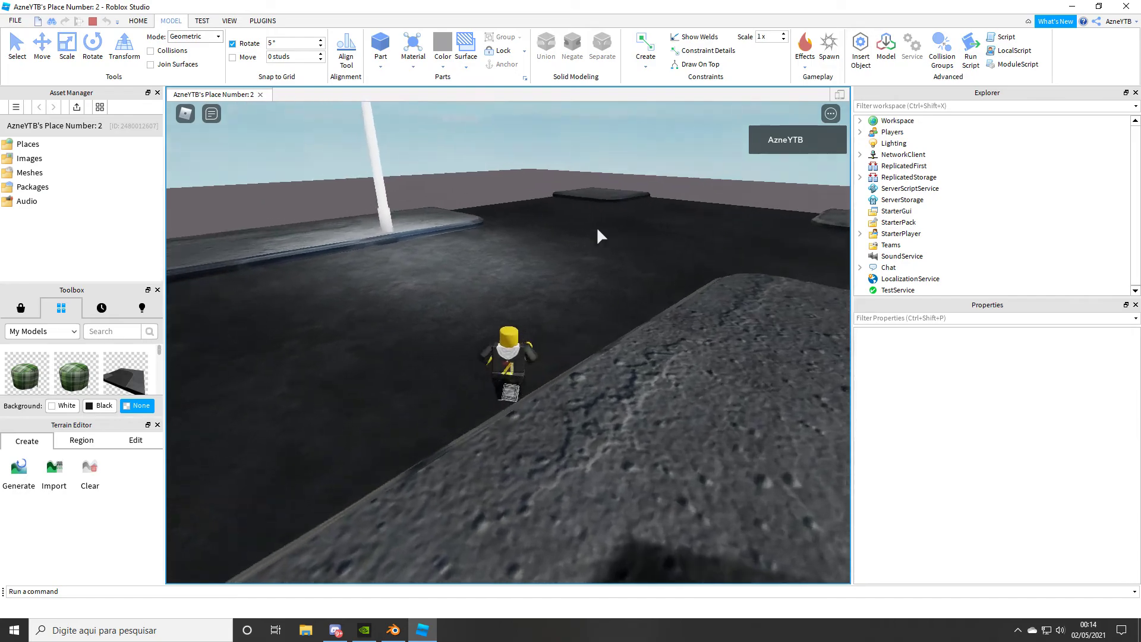
pyautogui.press('w')
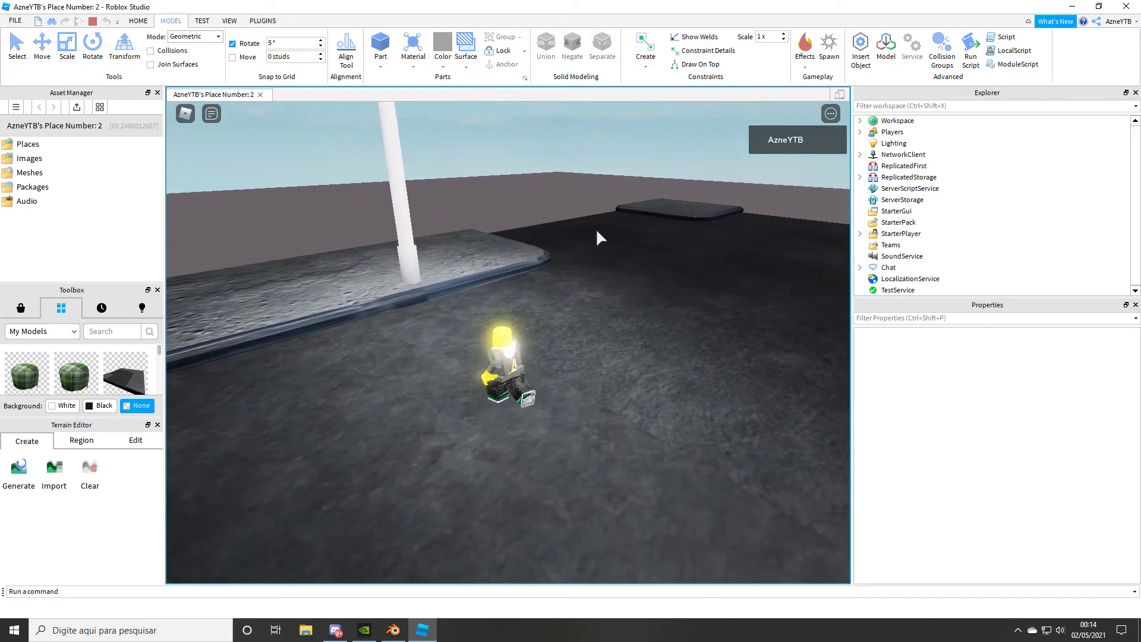
pyautogui.press('a')
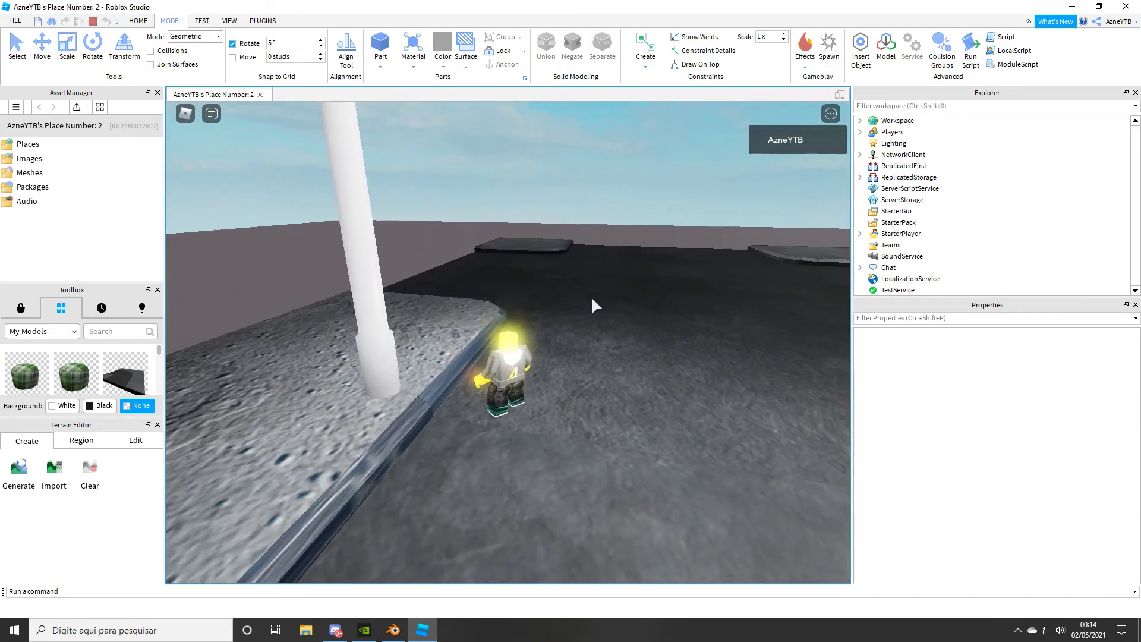
pyautogui.scroll(-5, 593, 311)
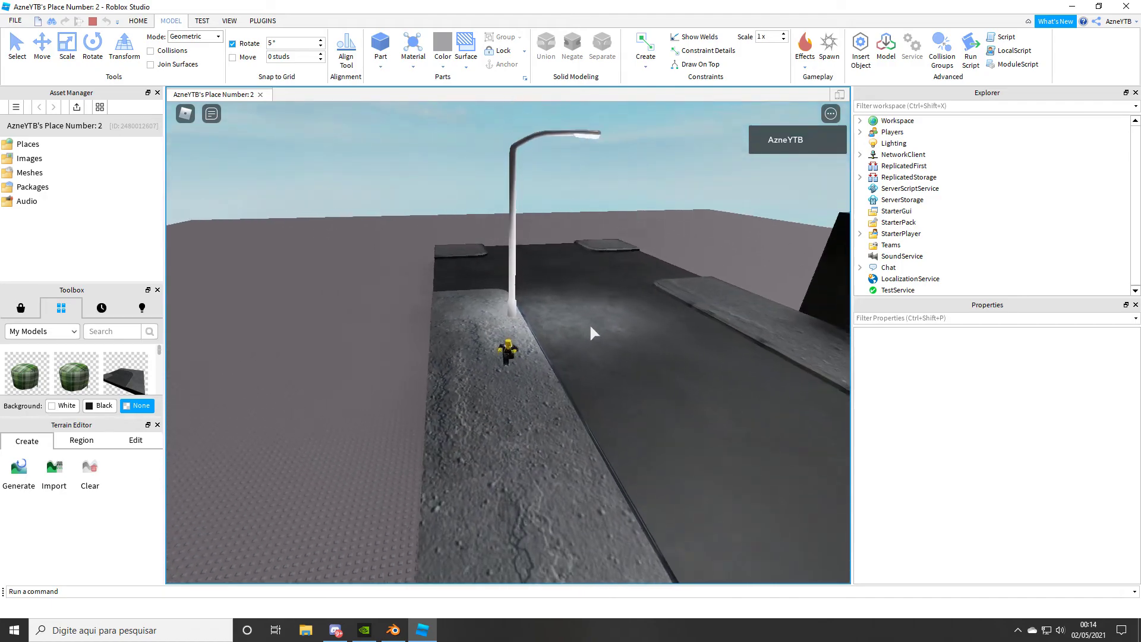
pyautogui.scroll(5, 470, 344)
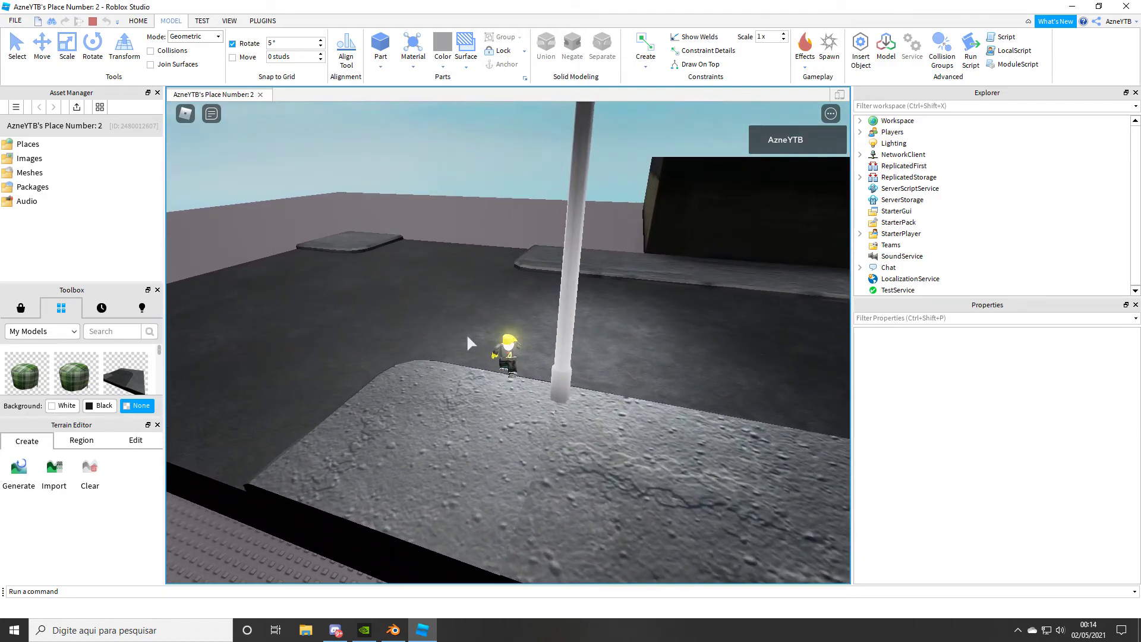
# Walk across the raised stone sidewalk and along the road past the lamp post, then look up at the lamp.
pyautogui.press('w')
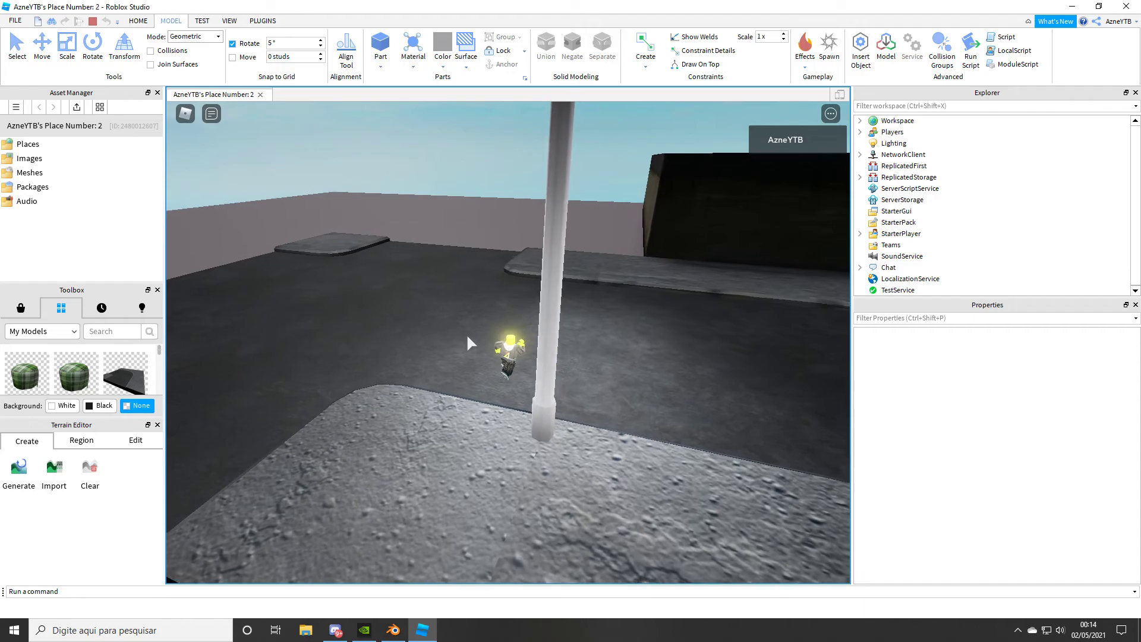
pyautogui.press('w')
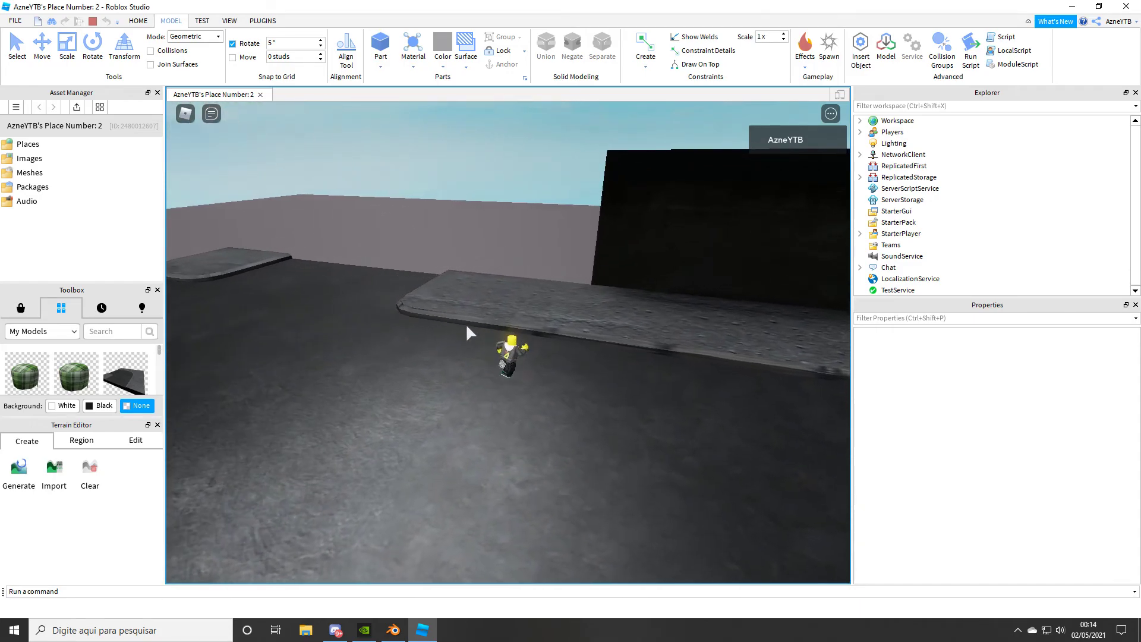
pyautogui.press('w')
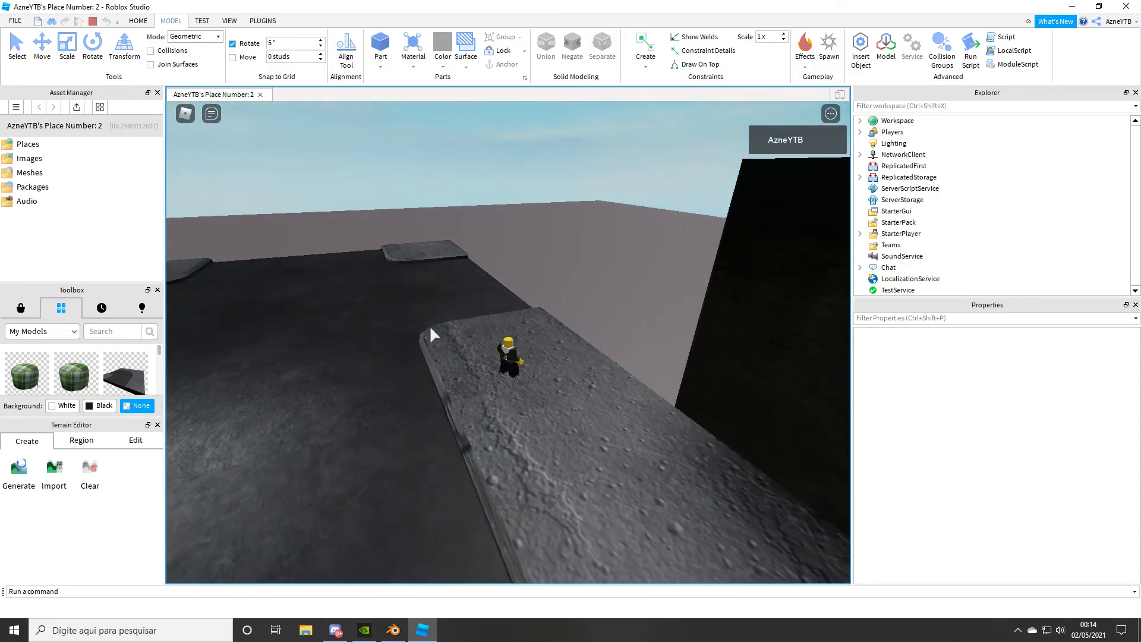
pyautogui.press('w')
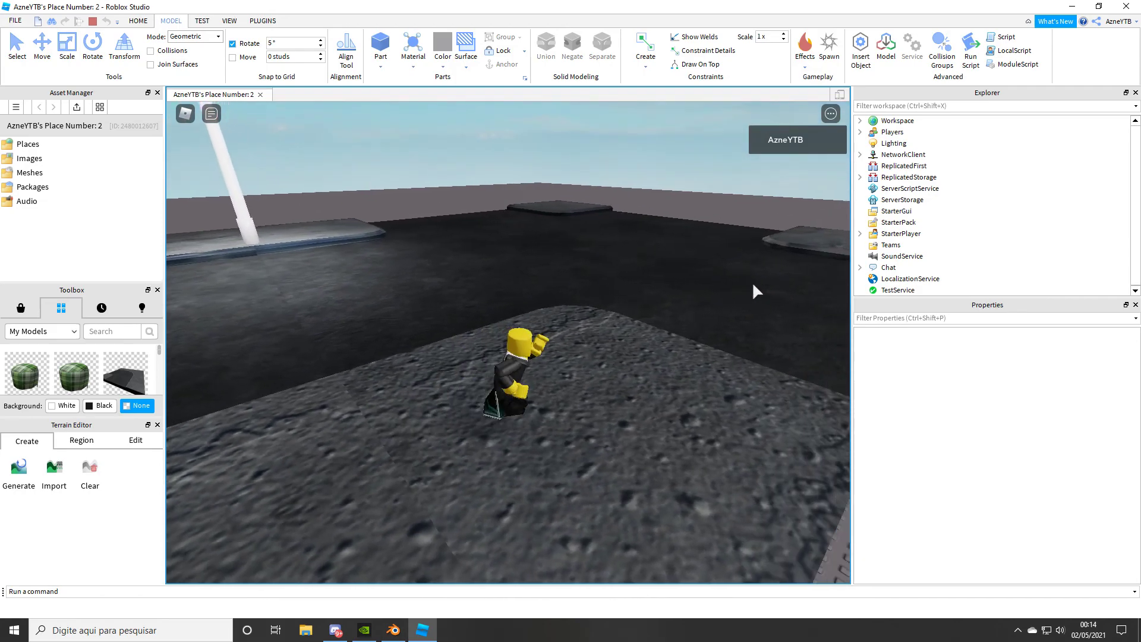
pyautogui.press('w')
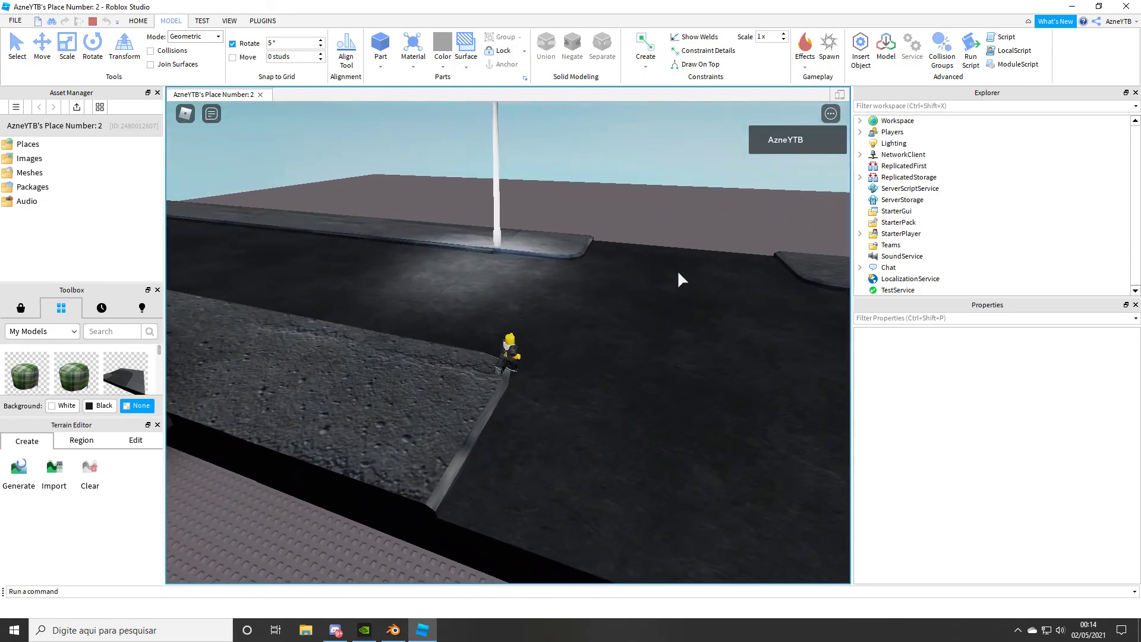
pyautogui.press('w')
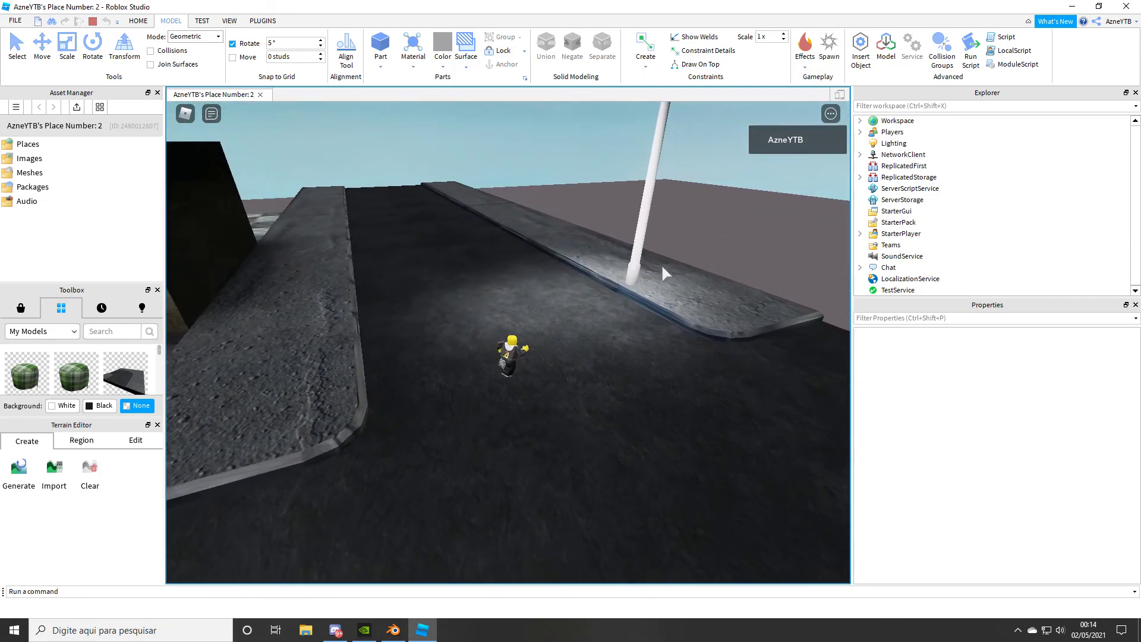
pyautogui.press('w')
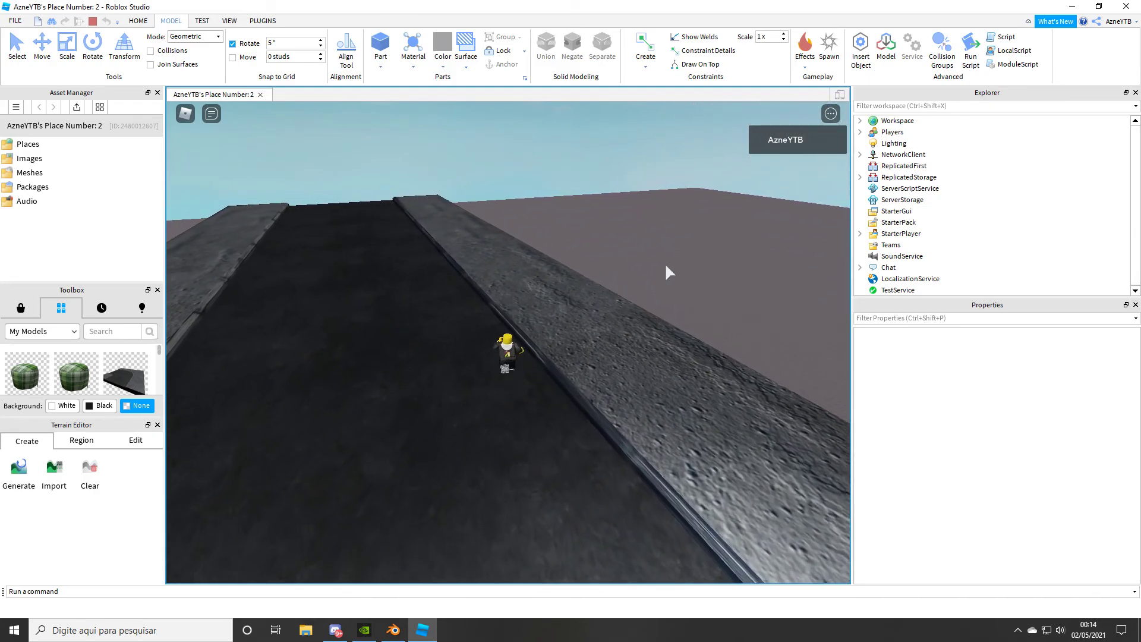
pyautogui.moveTo(664, 262); pyautogui.dragTo(548, 313, button='right')
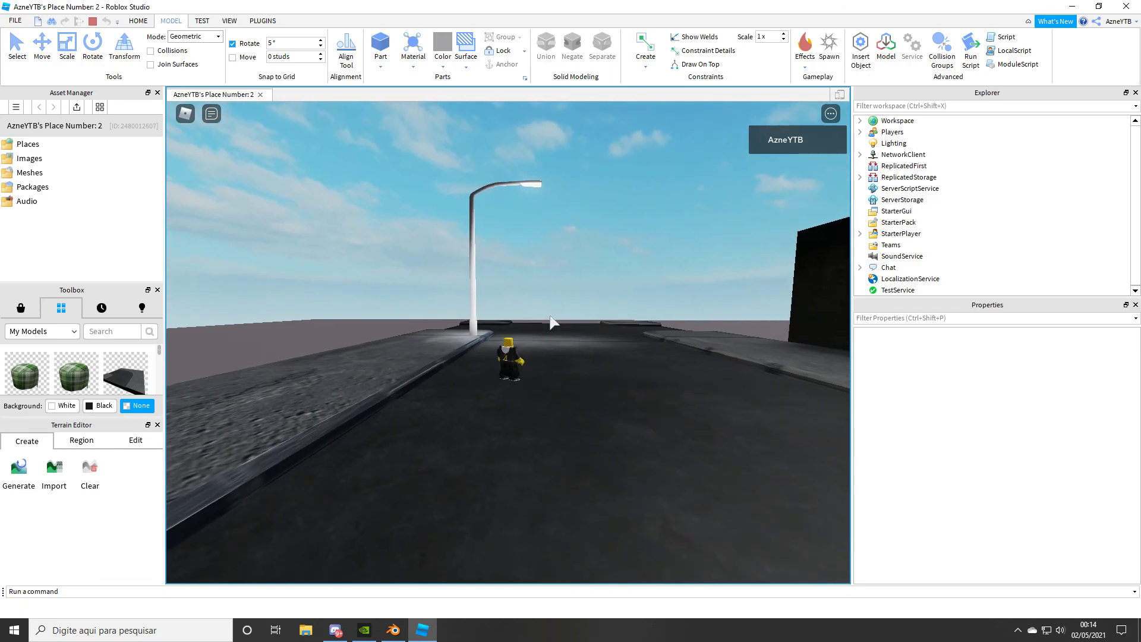
pyautogui.scroll(3, 550, 321)
pyautogui.moveTo(549, 316); pyautogui.dragTo(550, 315, button='right')
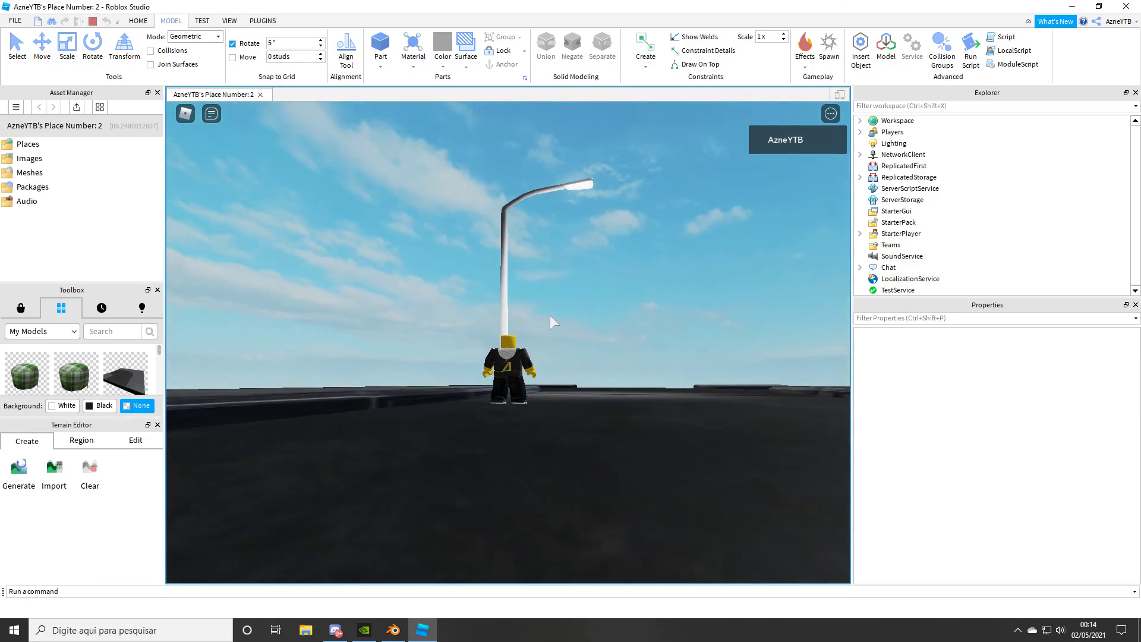